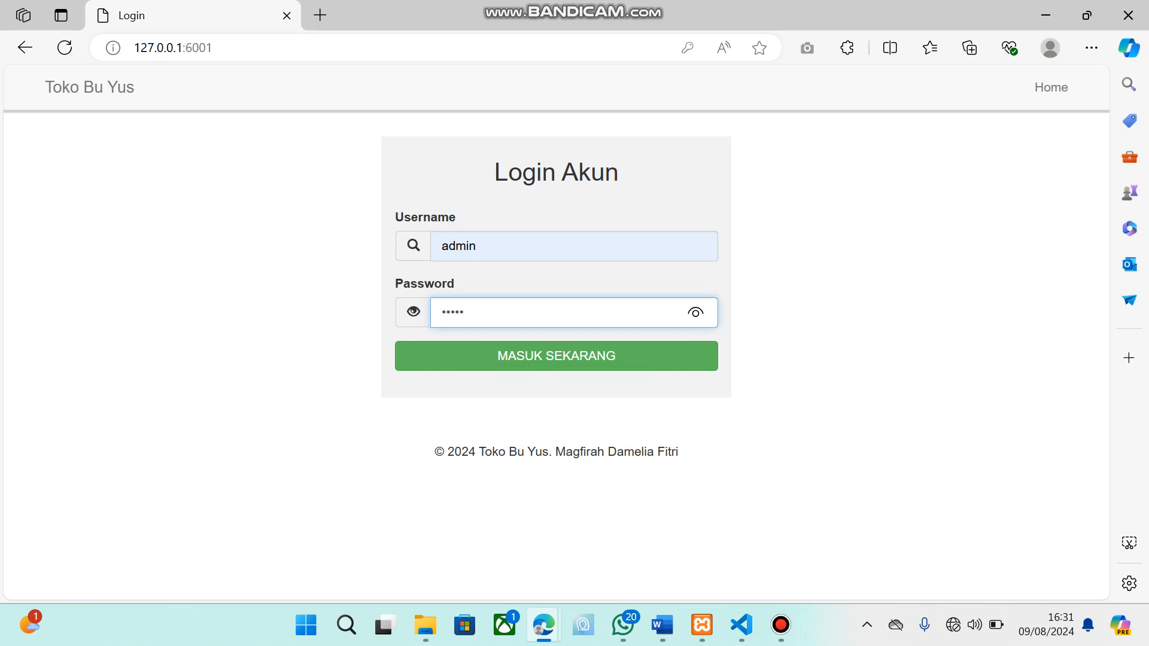
Reveal and hide the entered password to check it, and log in to the shop's admin account
left_click(696, 312)
left_click(696, 312)
left_click(556, 356)
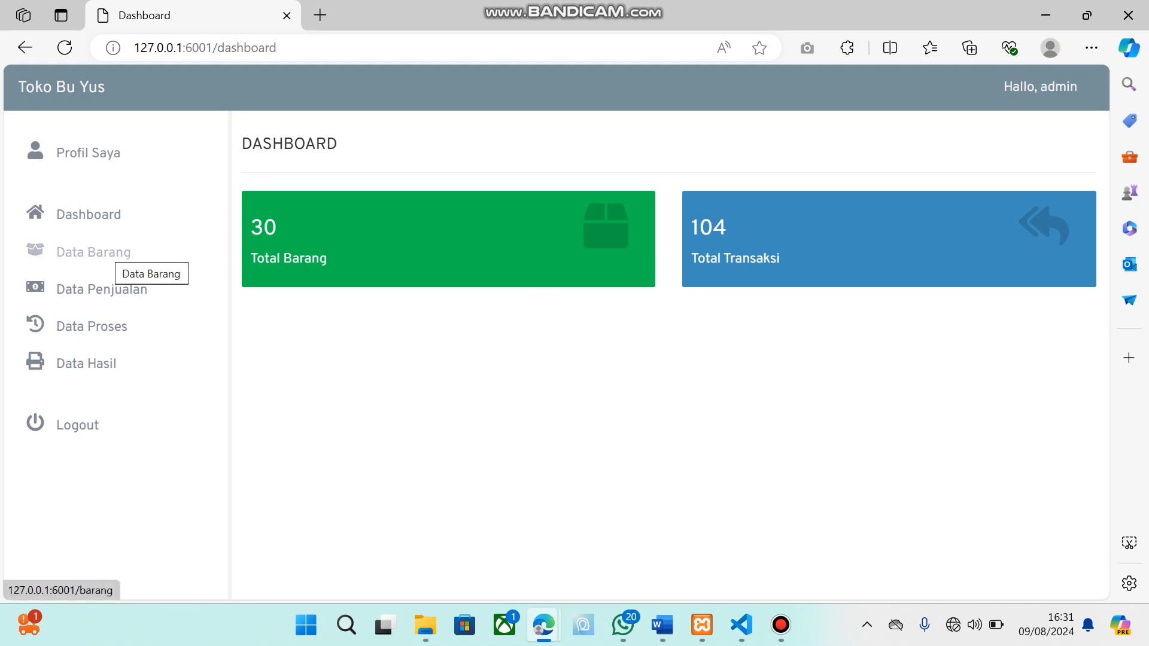
Start a new item under Data Barang named Kopi, with Harga 5000 and Jumlah 100
left_click(111, 252)
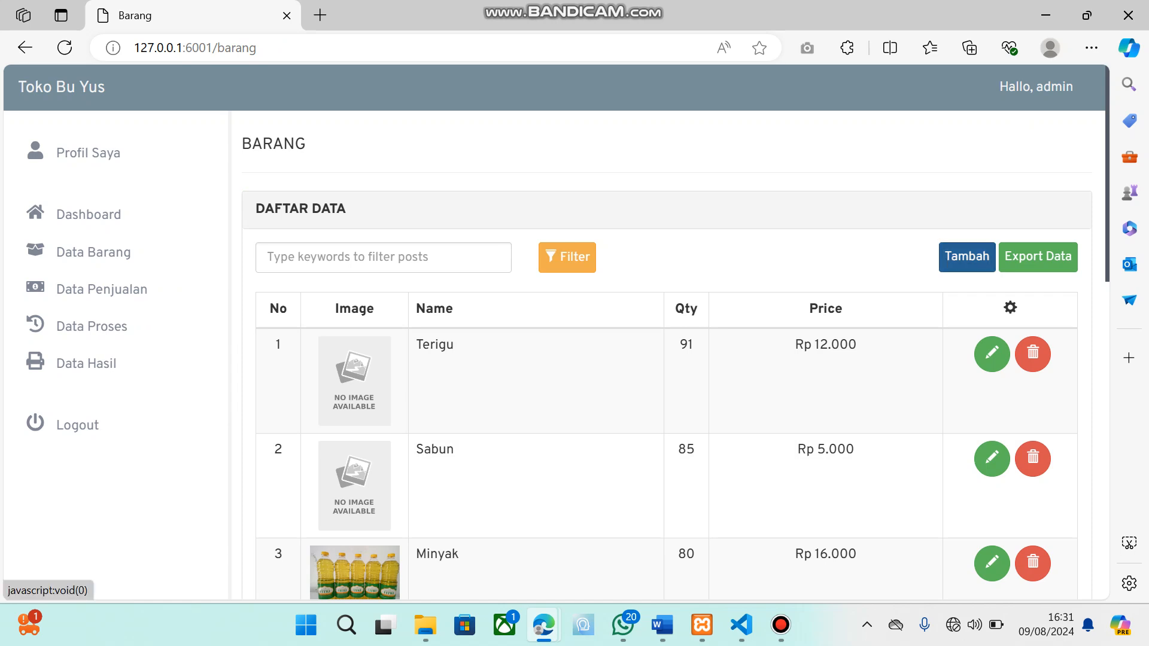
left_click(967, 258)
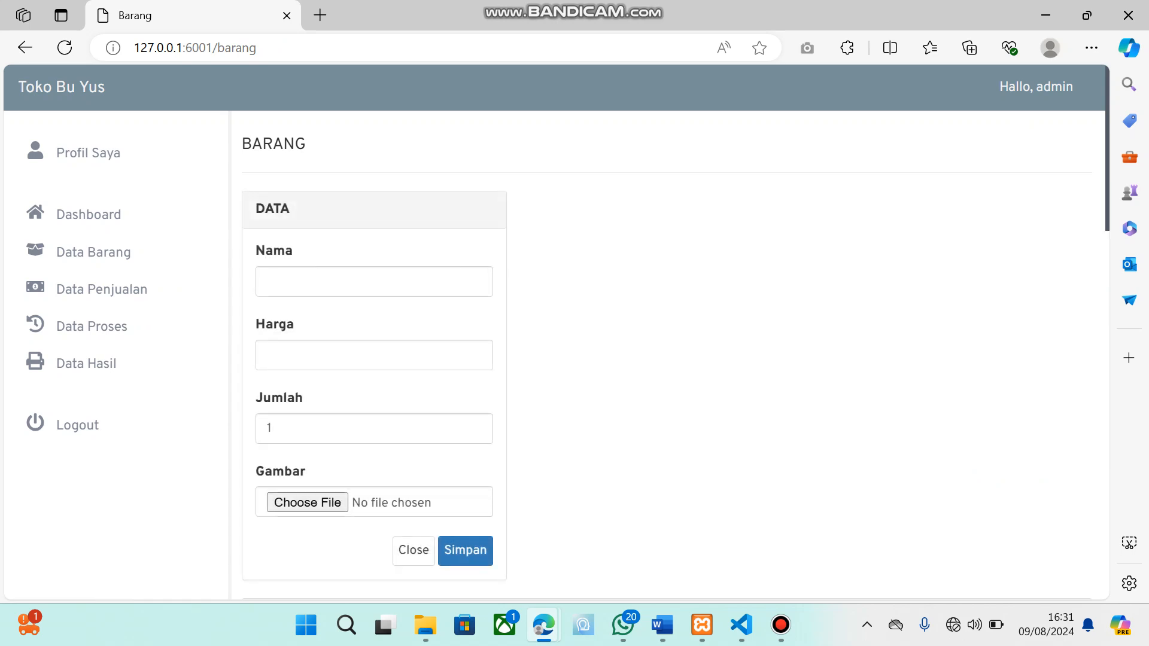
left_click(374, 282)
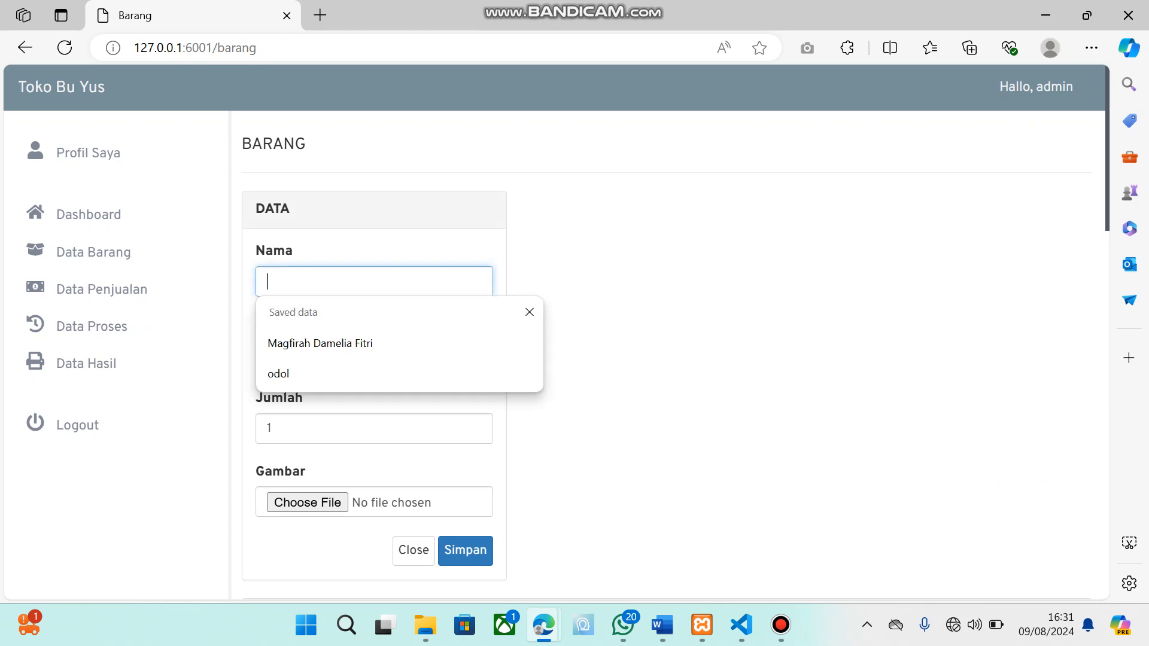
type("Kopi")
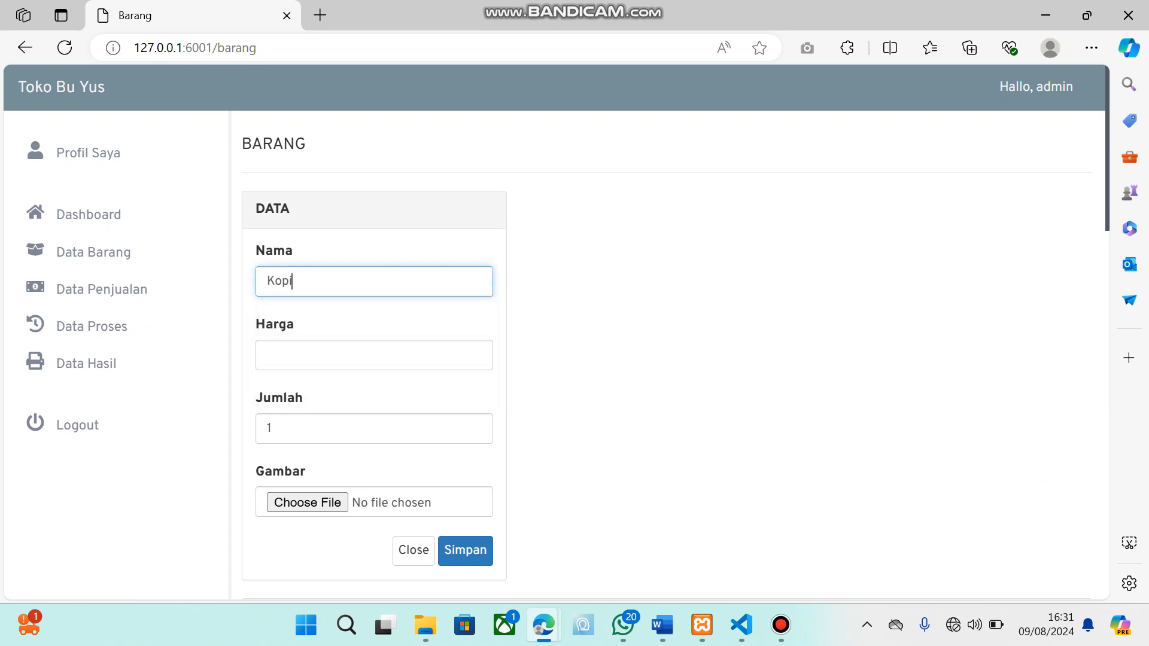
left_click(374, 356)
type("5000")
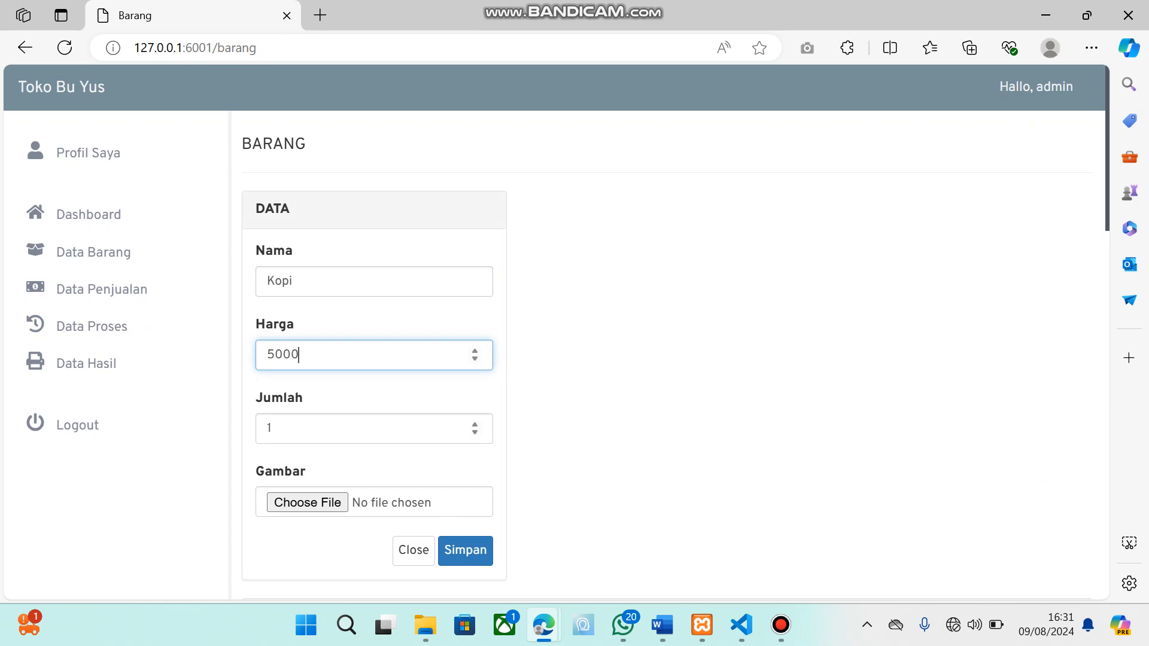
left_click(374, 429)
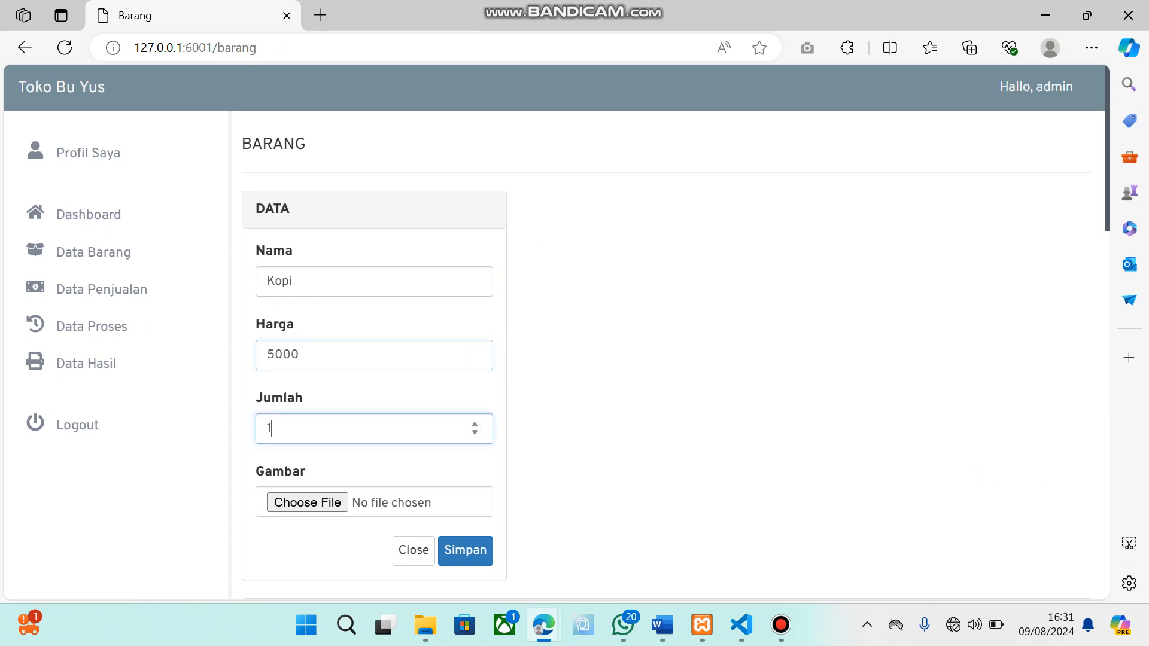
type("00")
Attach kopi.jpg from the Downloads folder as the item's Gambar and save the new item
left_click(307, 503)
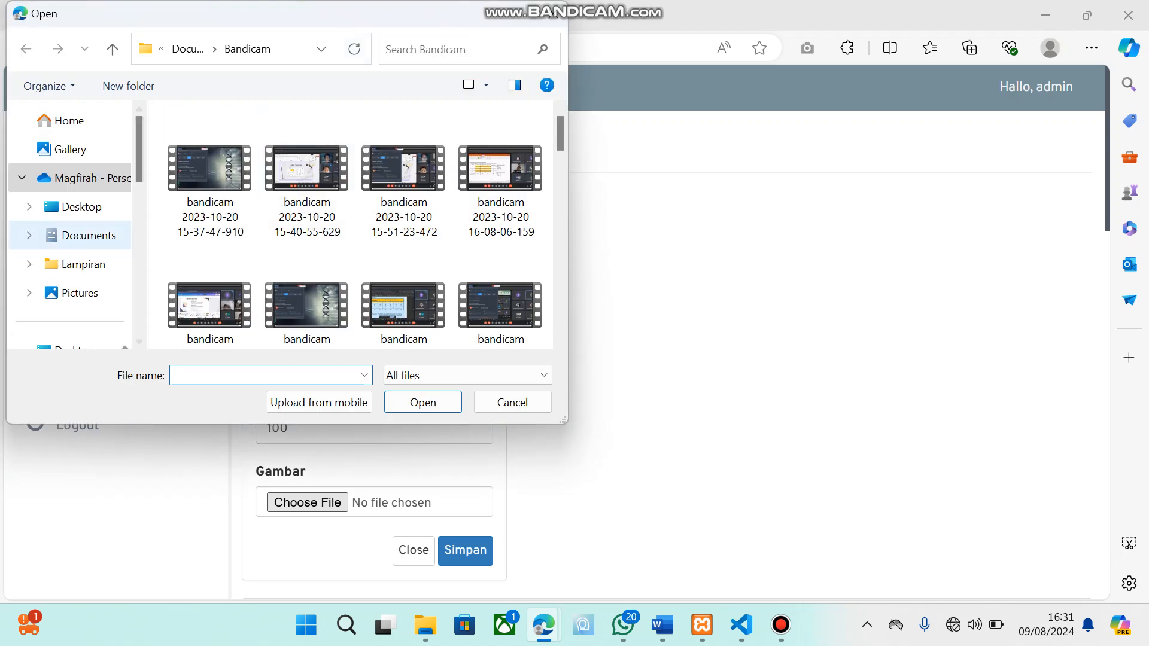
scroll(83, 235, "down", 1)
scroll(84, 240, "down", 1)
left_click(78, 201)
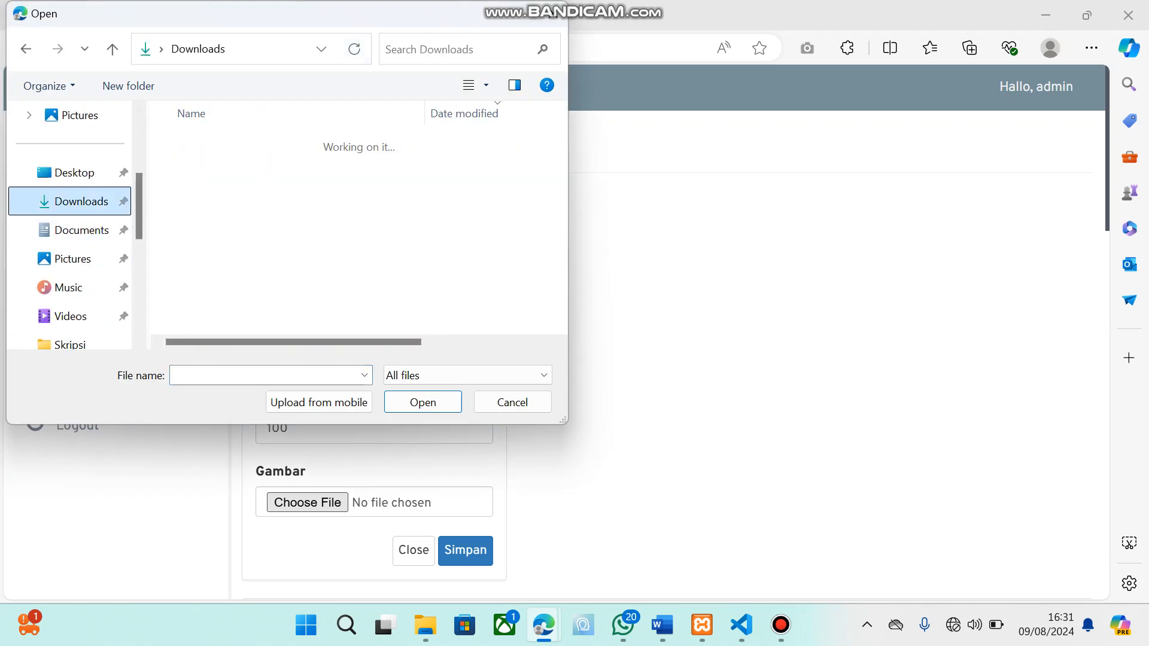
left_click(240, 165)
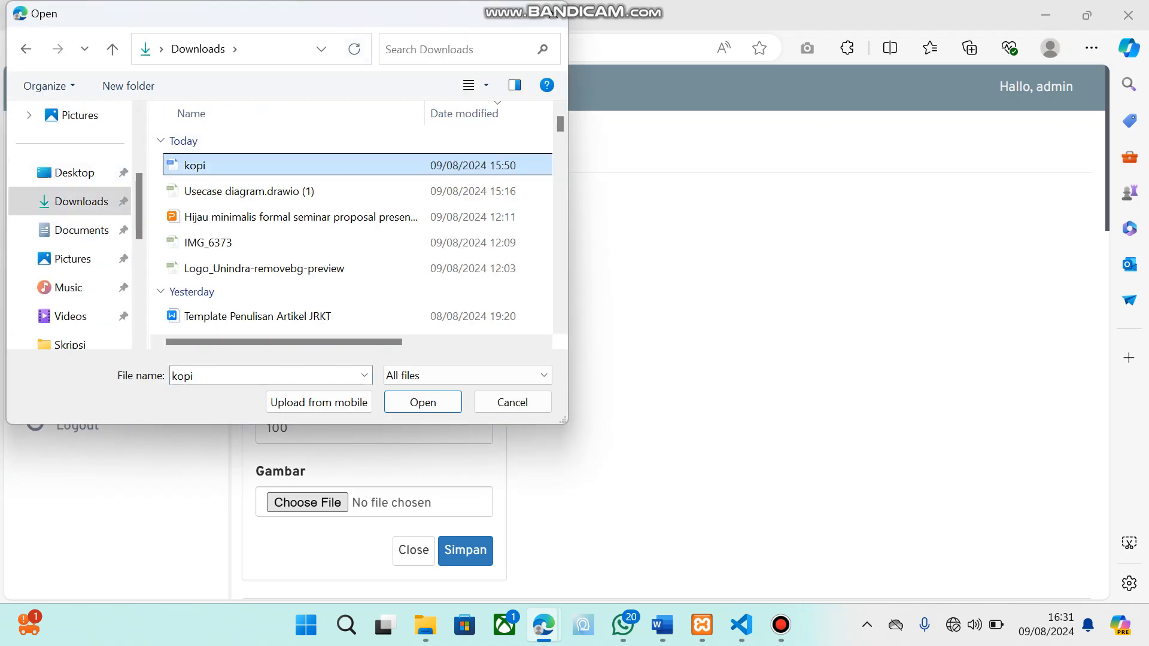
left_click(423, 403)
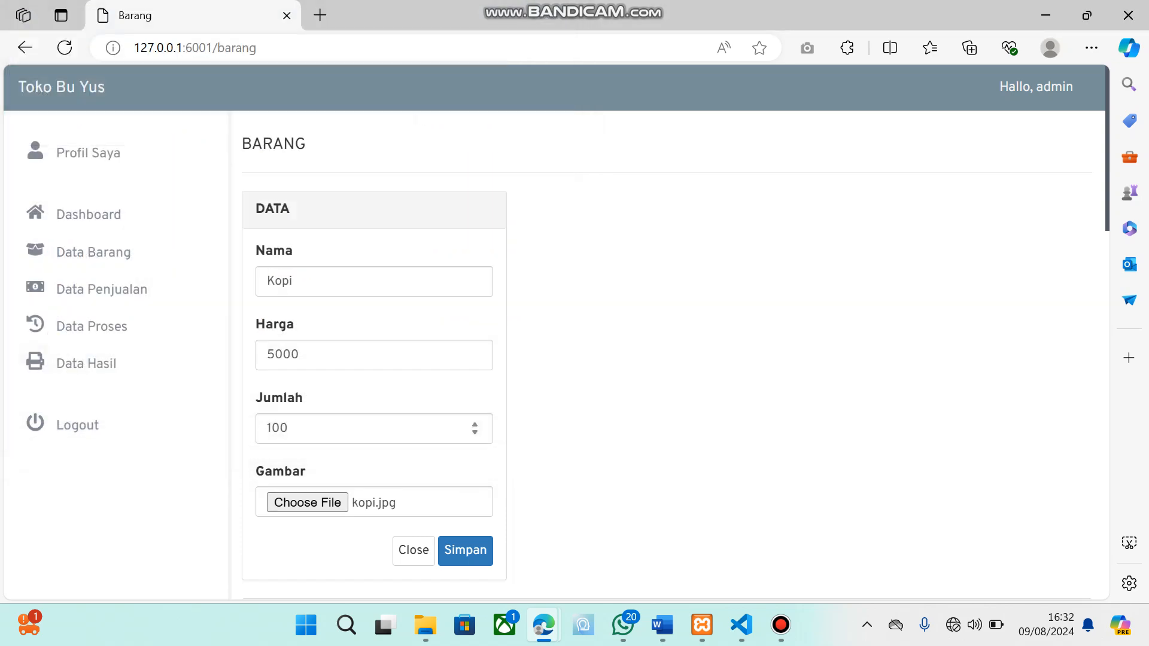
scroll(465, 397, "down", 3)
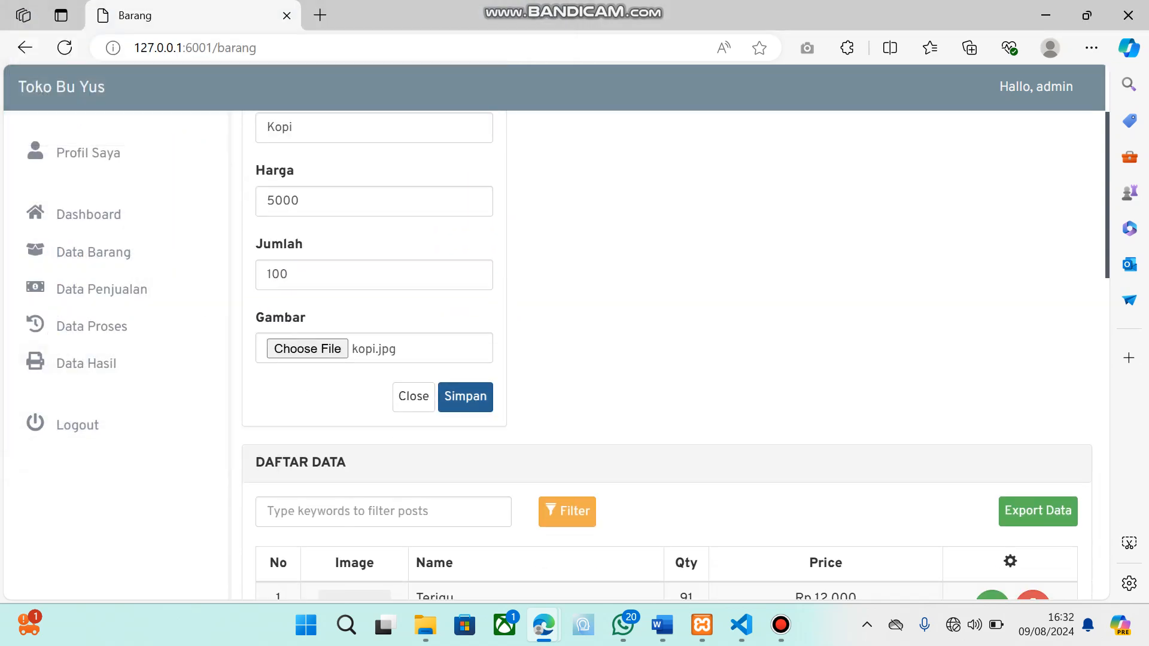
left_click(466, 397)
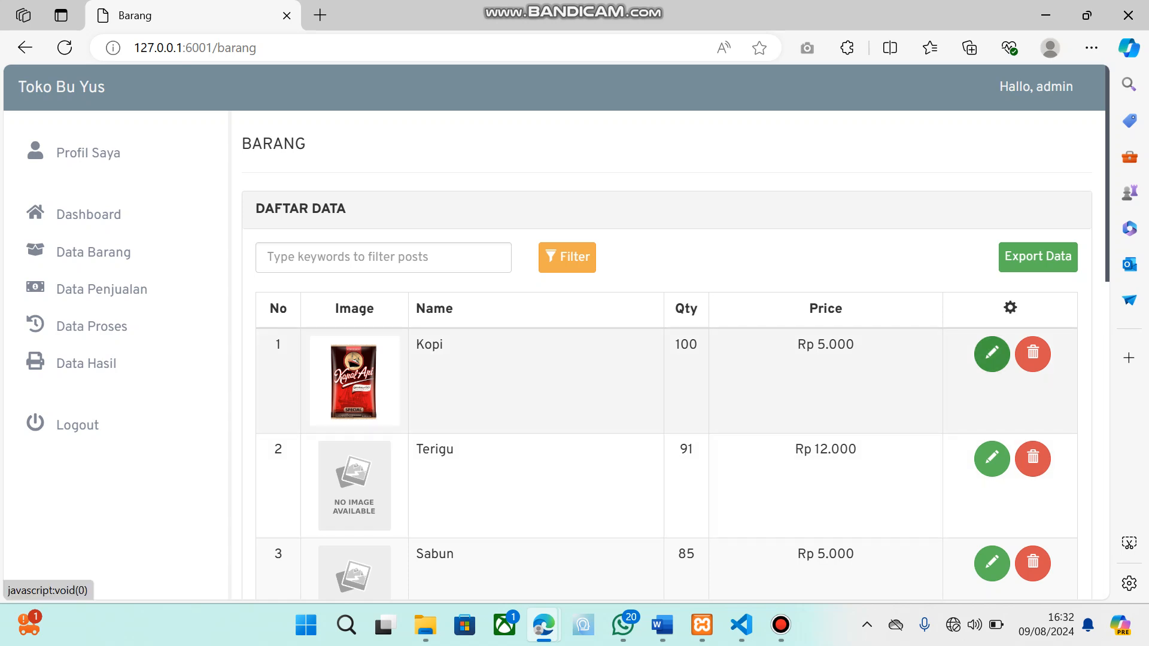
Edit the Kopi item, change its Nama to Teh and save it
left_click(992, 354)
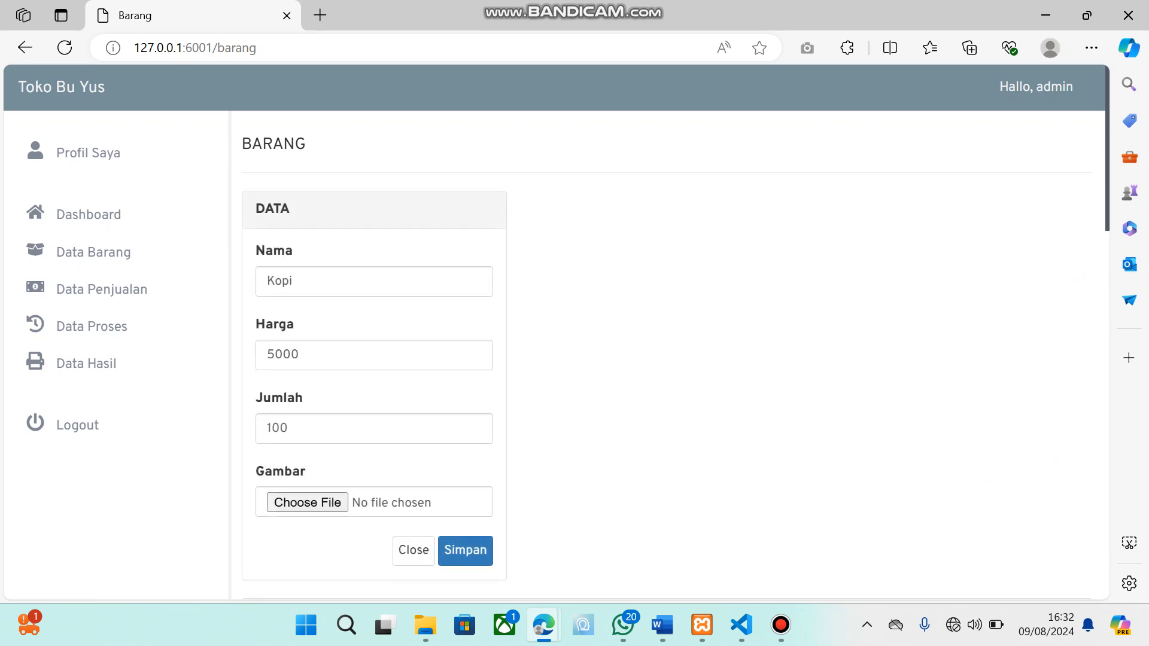
left_click(294, 281)
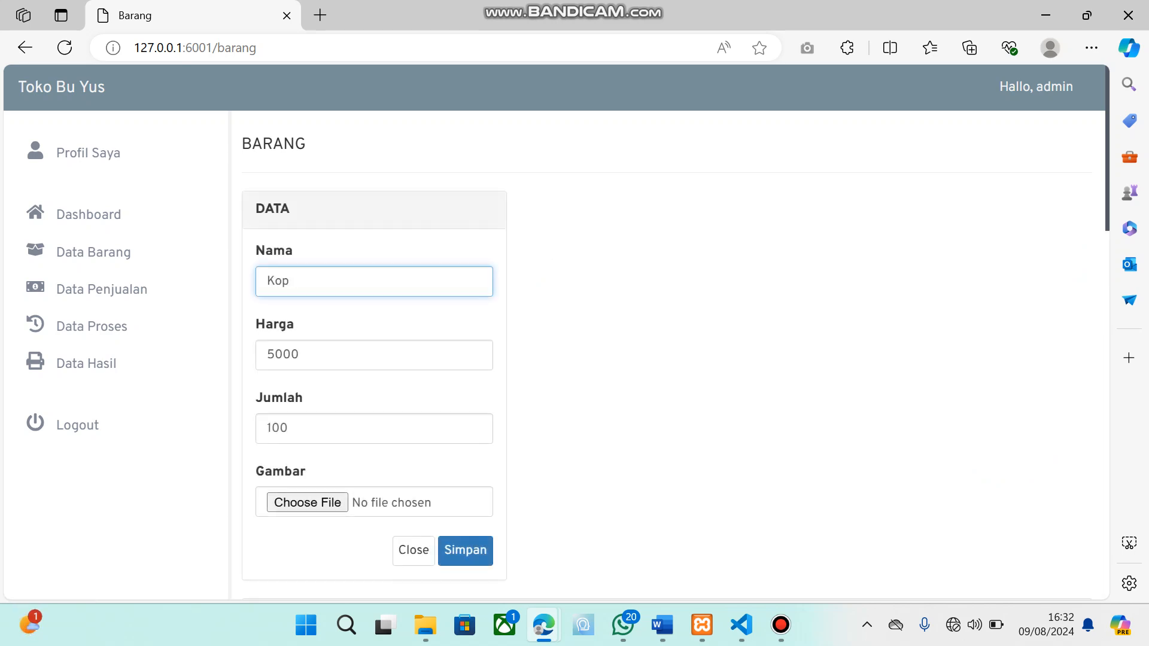
key("BackSpace")
key("BackSpace")
key("BackSpace")
type("Teh")
scroll(371, 429, "down", 2)
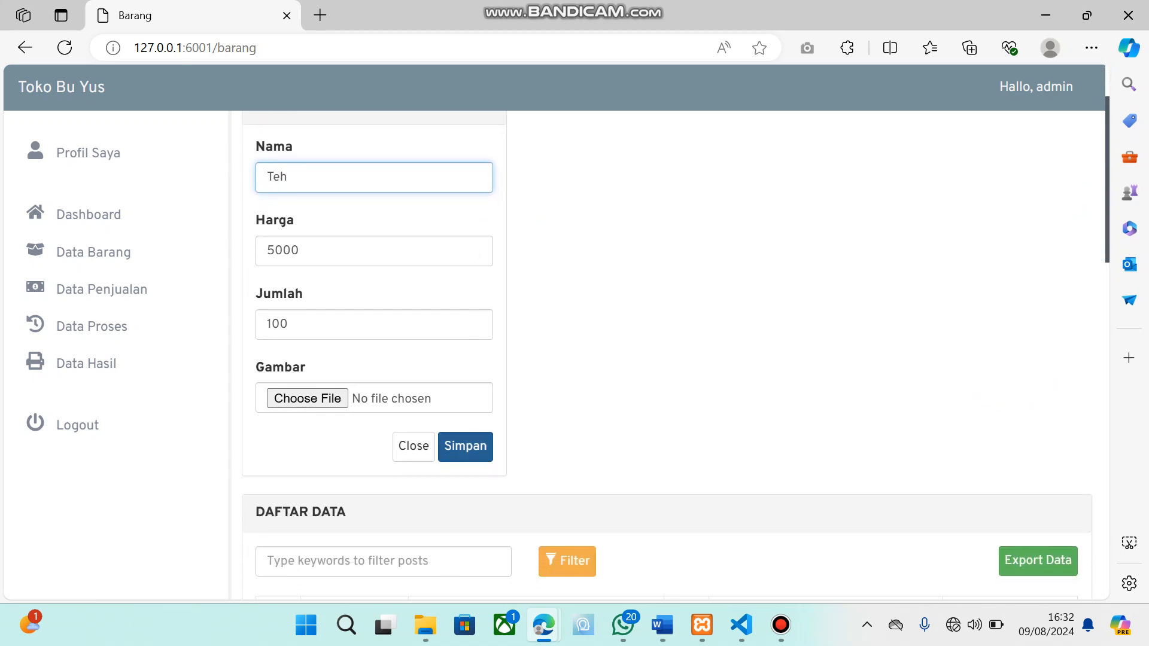
left_click(466, 446)
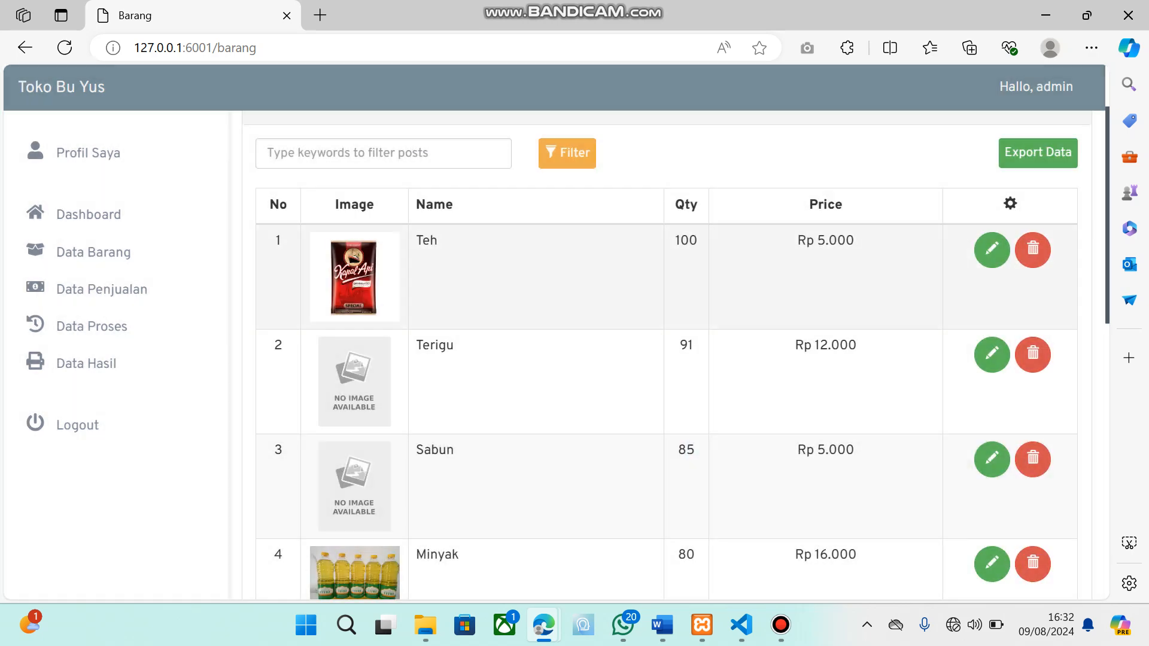
Delete the Teh item from the item list and accept the deletion
scroll(667, 355, "up", 1)
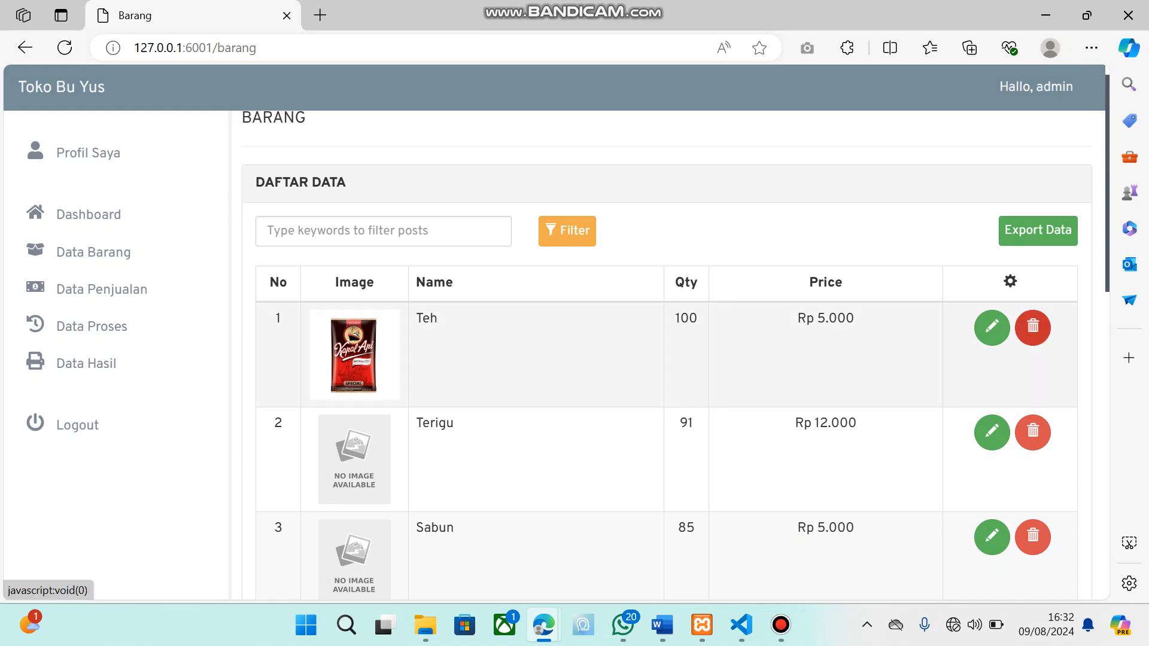
left_click(1034, 328)
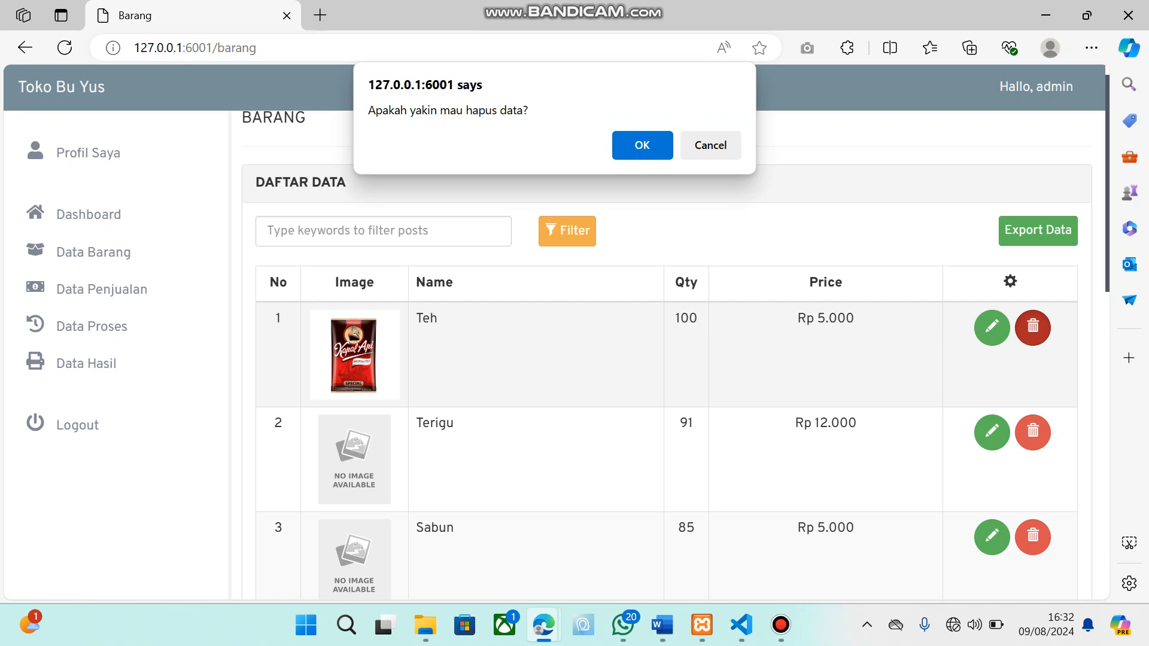
left_click(643, 144)
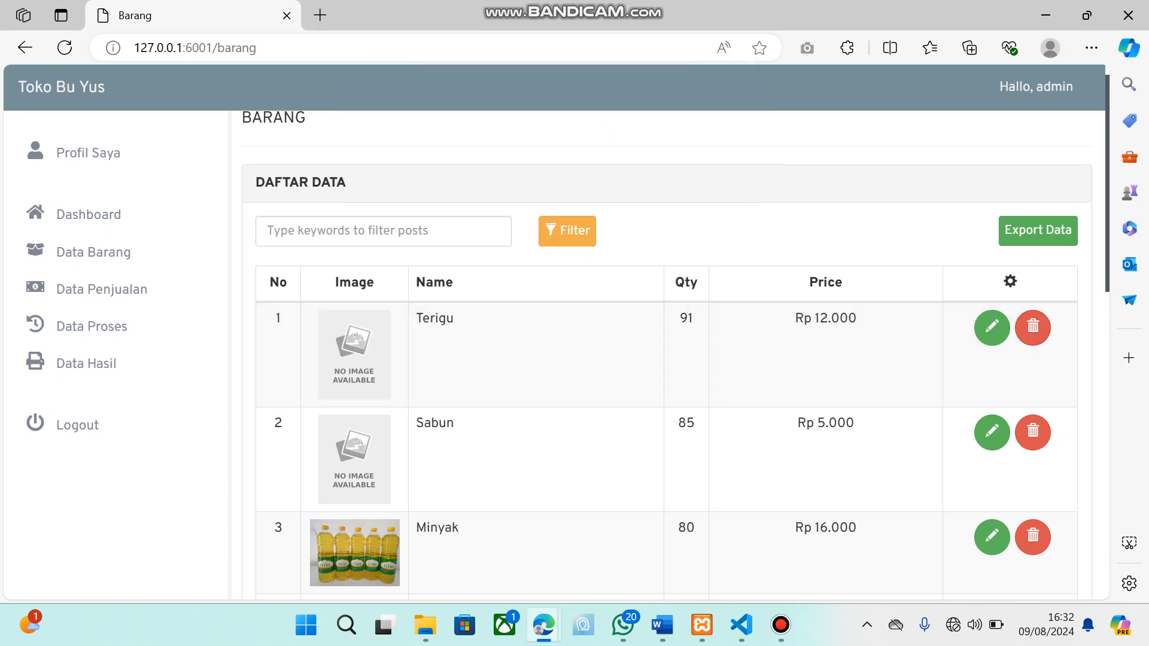
Search the item list with the keyword "ber" and clear the keyword again
scroll(667, 356, "down", 3)
scroll(667, 355, "up", 3)
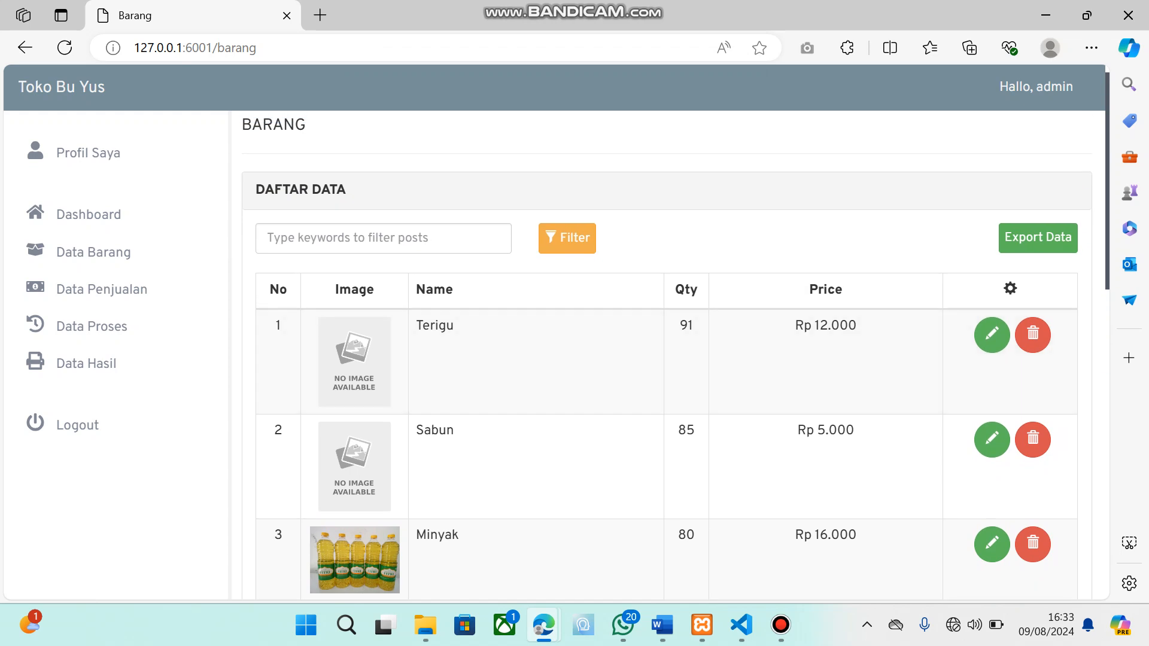
left_click(383, 239)
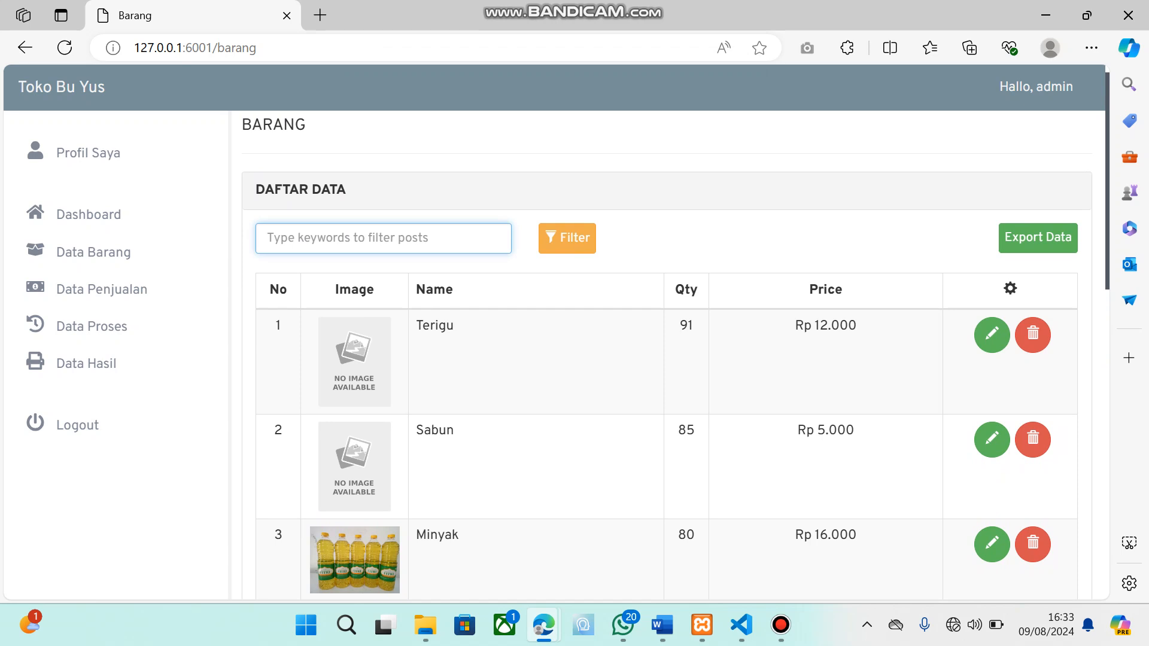
type("ber")
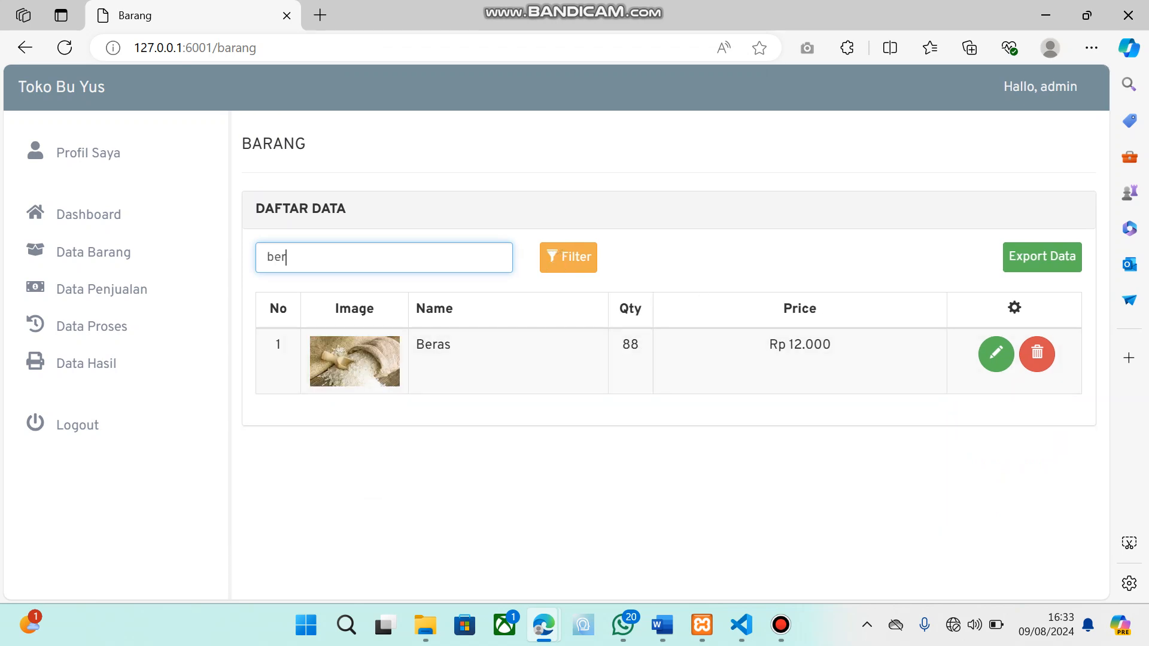
key("BackSpace")
key("BackSpace")
key("BackSpace")
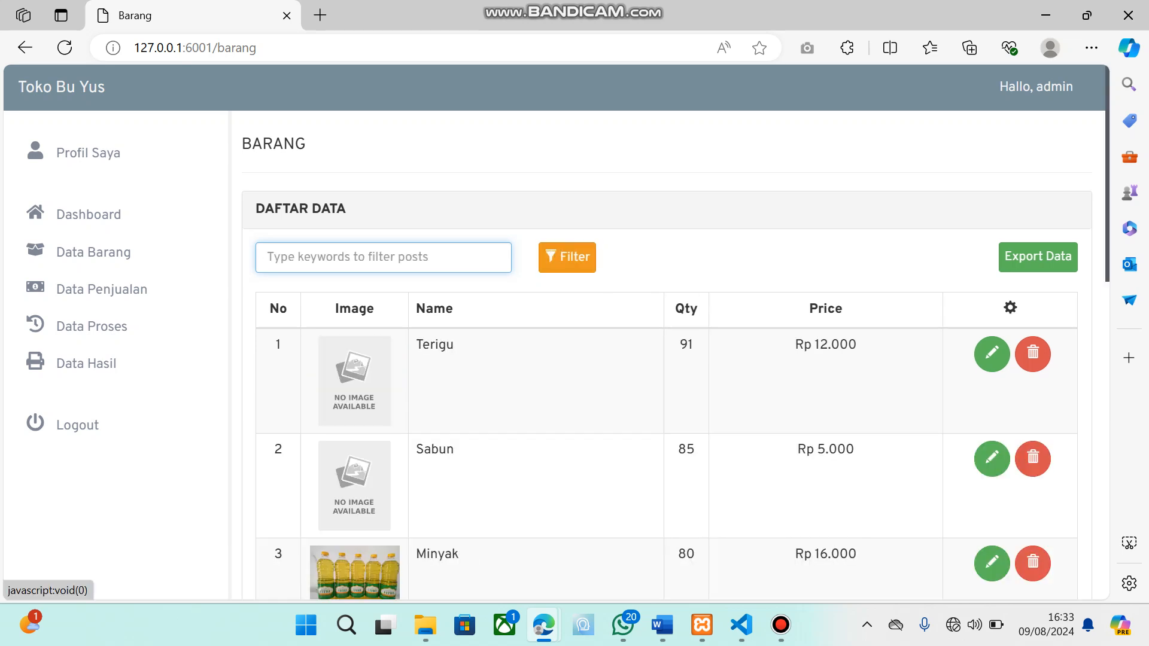
Open the item list's filter options and look over the Urutkan choices and the listed items
left_click(567, 258)
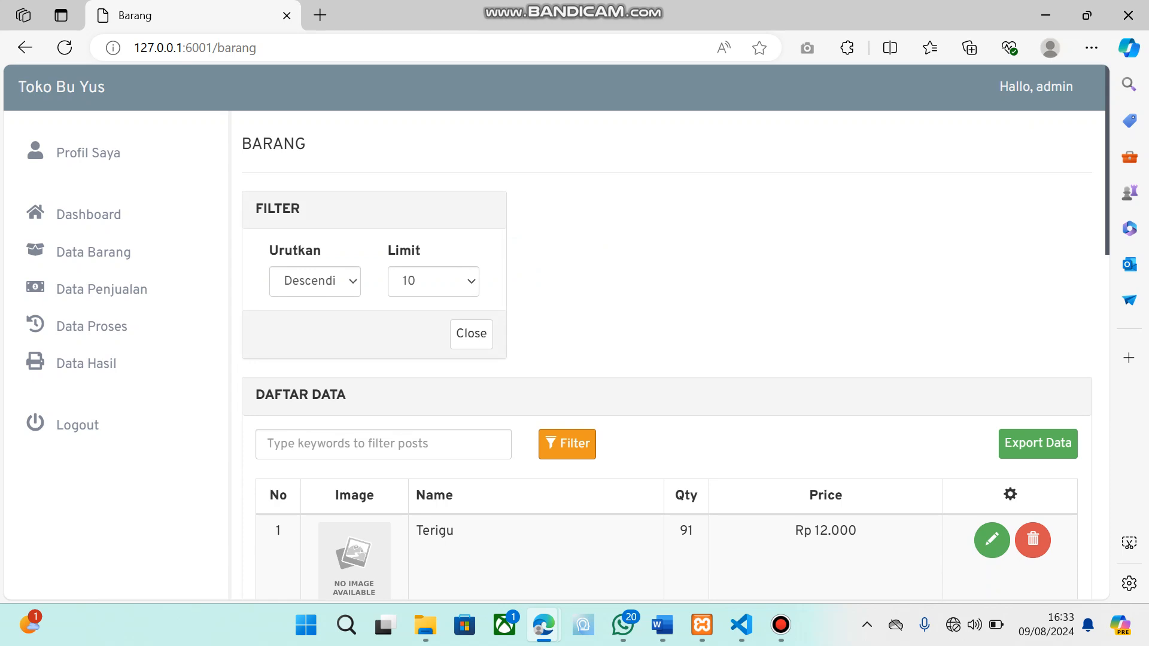
left_click(315, 282)
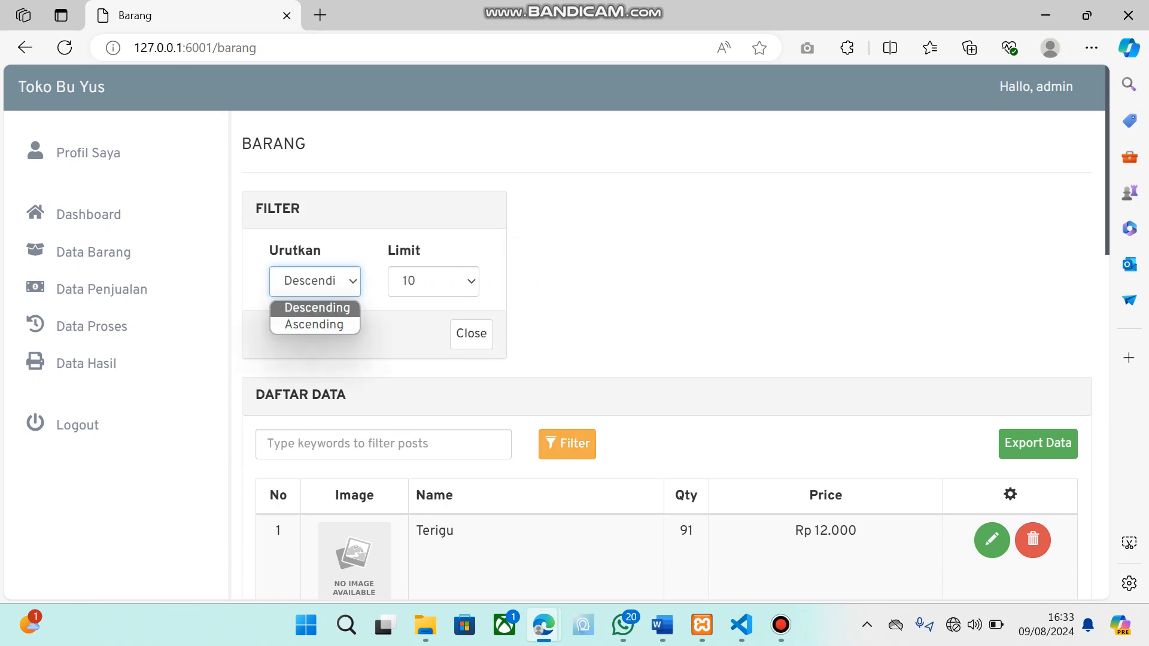
scroll(667, 359, "down", 3)
scroll(667, 359, "up", 2)
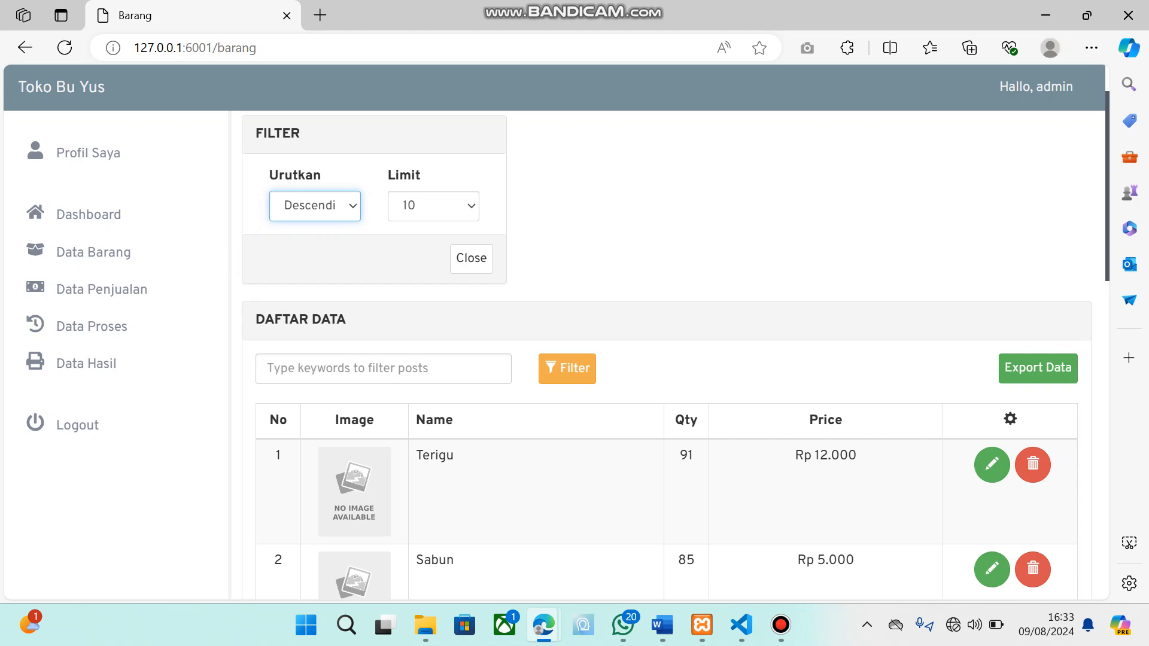
Sort the item list Ascending to review its order, and return it to Descending
left_click(315, 205)
left_click(314, 249)
scroll(556, 467, "down", 1)
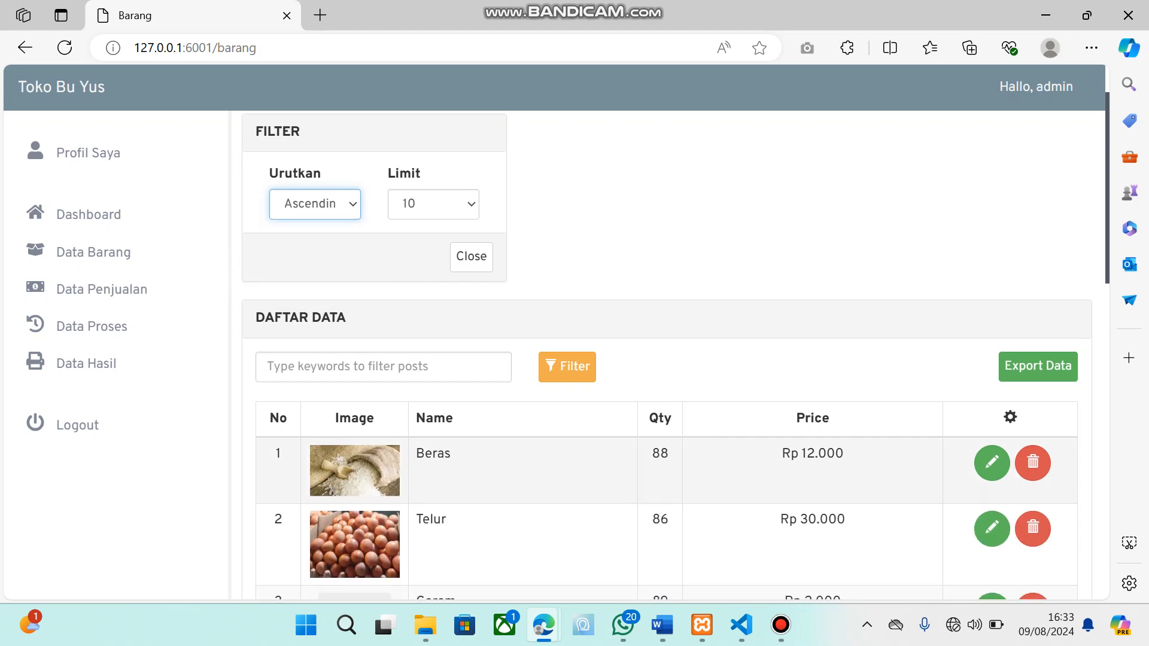
scroll(667, 359, "down", 1)
scroll(667, 360, "up", 1)
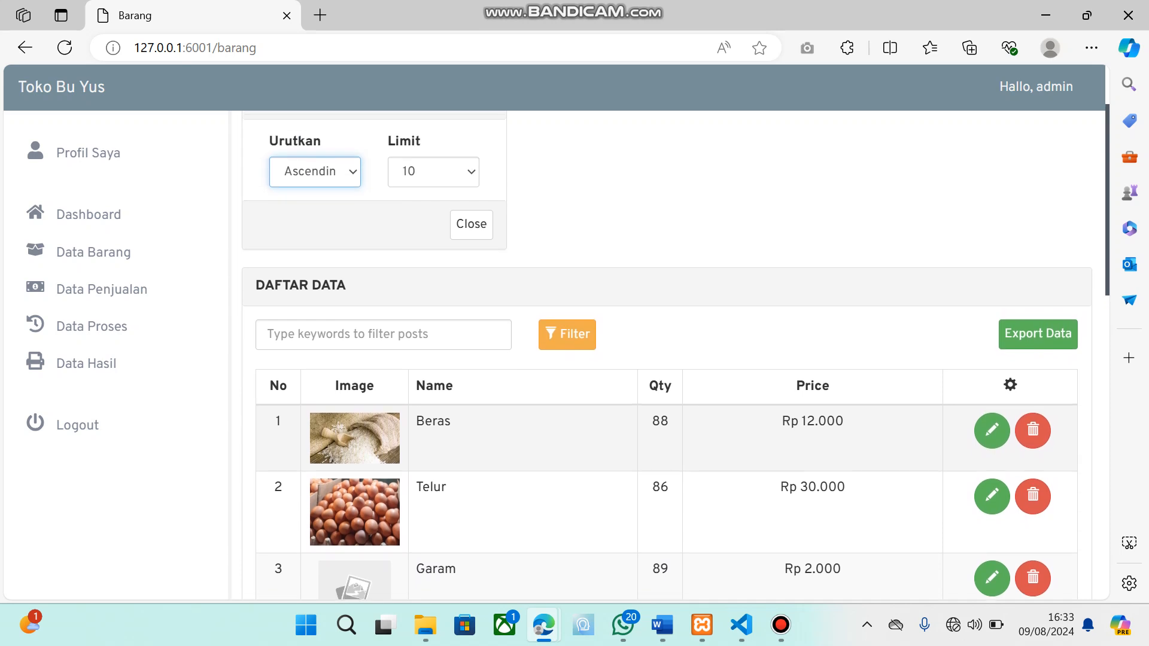
scroll(667, 360, "down", 1)
scroll(667, 359, "up", 2)
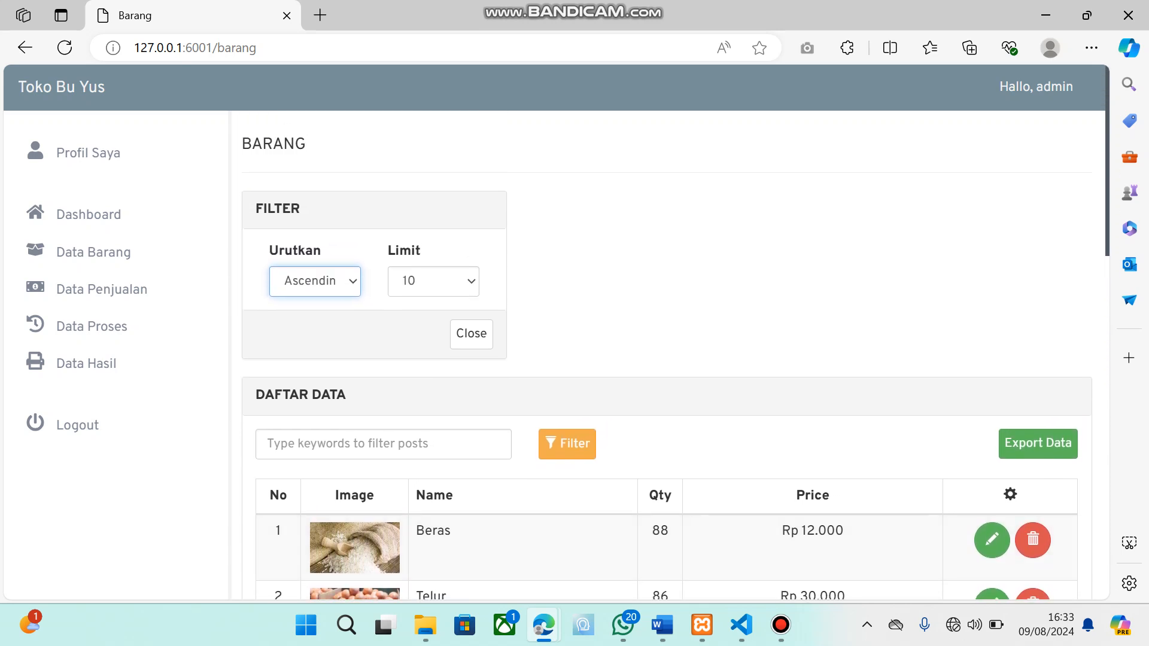
left_click(315, 281)
left_click(316, 307)
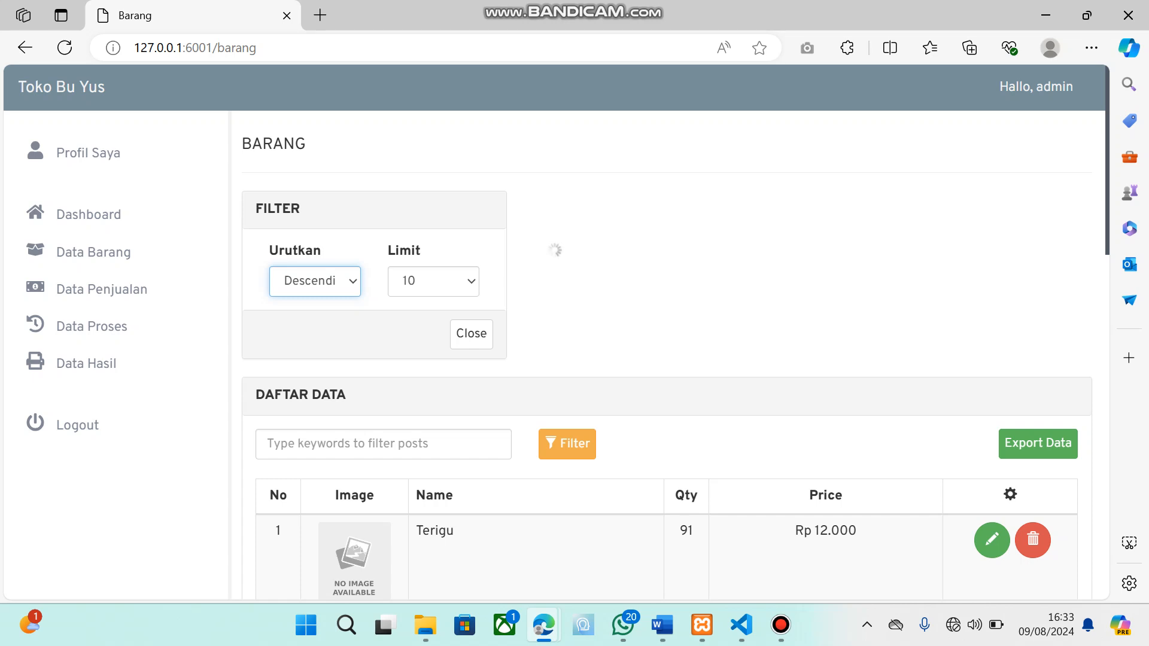
Check the Limit choices of the item filter, keep 10 and look over the resulting item list
left_click(434, 281)
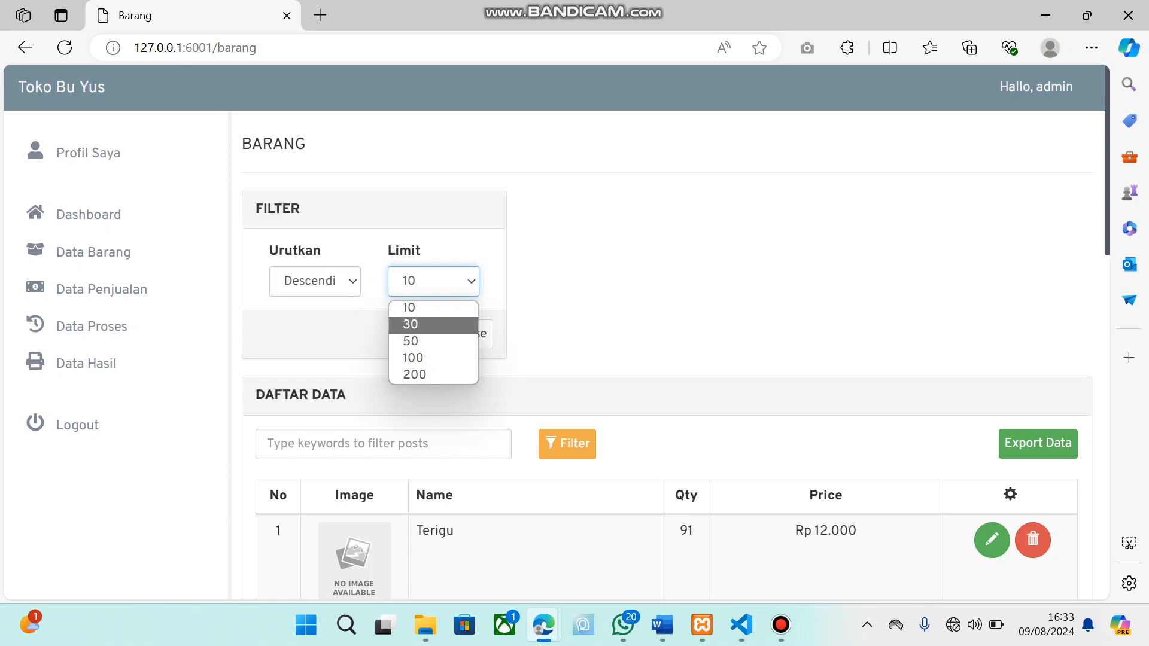
left_click(434, 308)
scroll(675, 354, "down", 15)
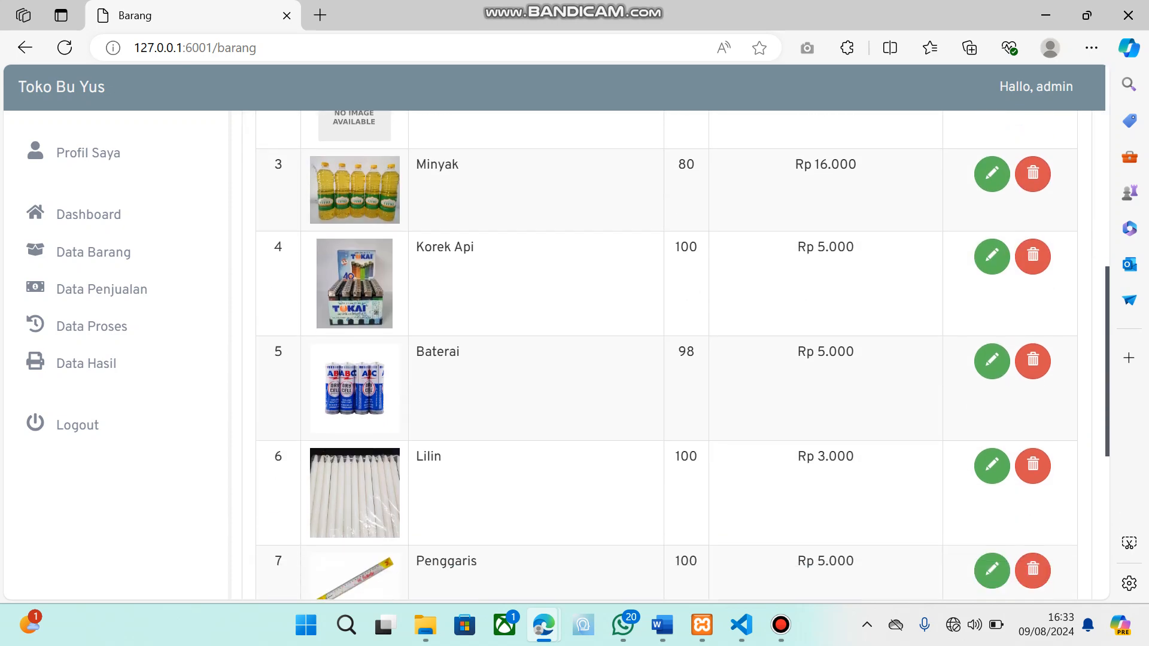
scroll(676, 355, "up", 15)
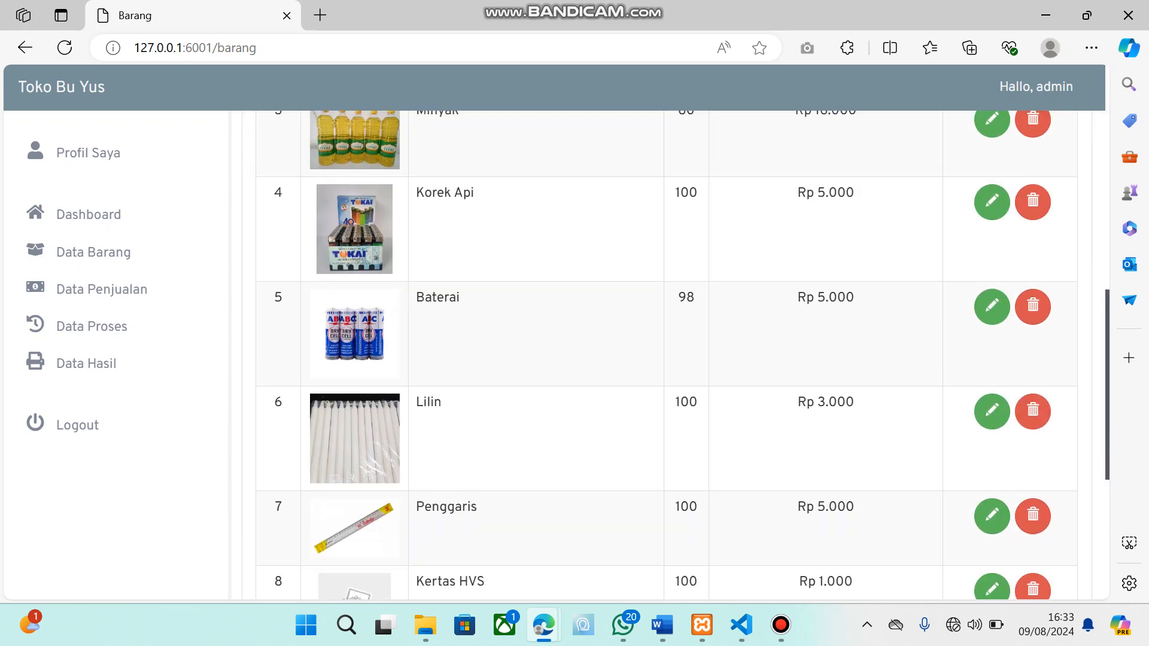
Set the item list's Limit to 50, look through the list to its end and close the filter options
left_click(434, 282)
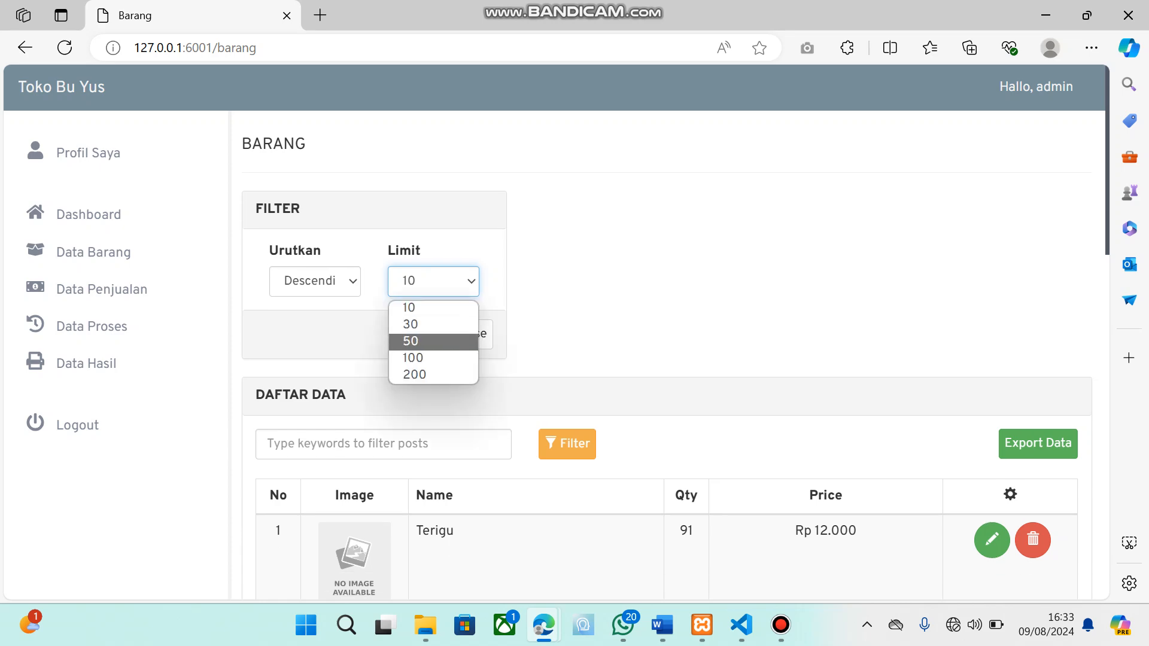
left_click(410, 341)
scroll(667, 359, "down", 10)
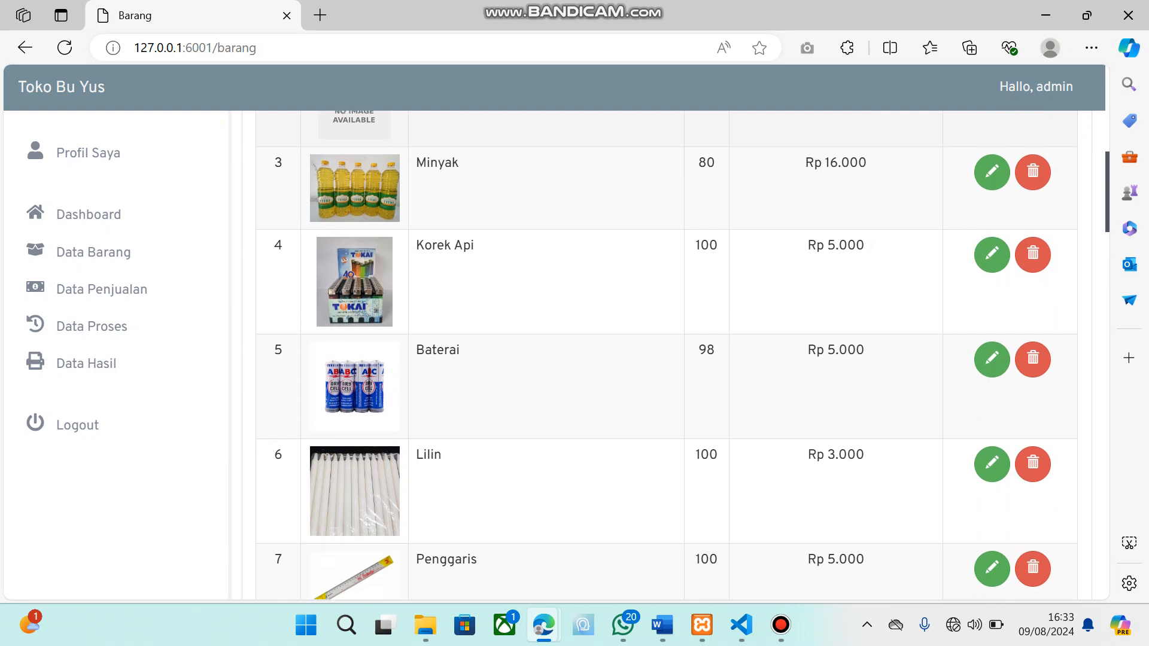
scroll(667, 359, "down", 19)
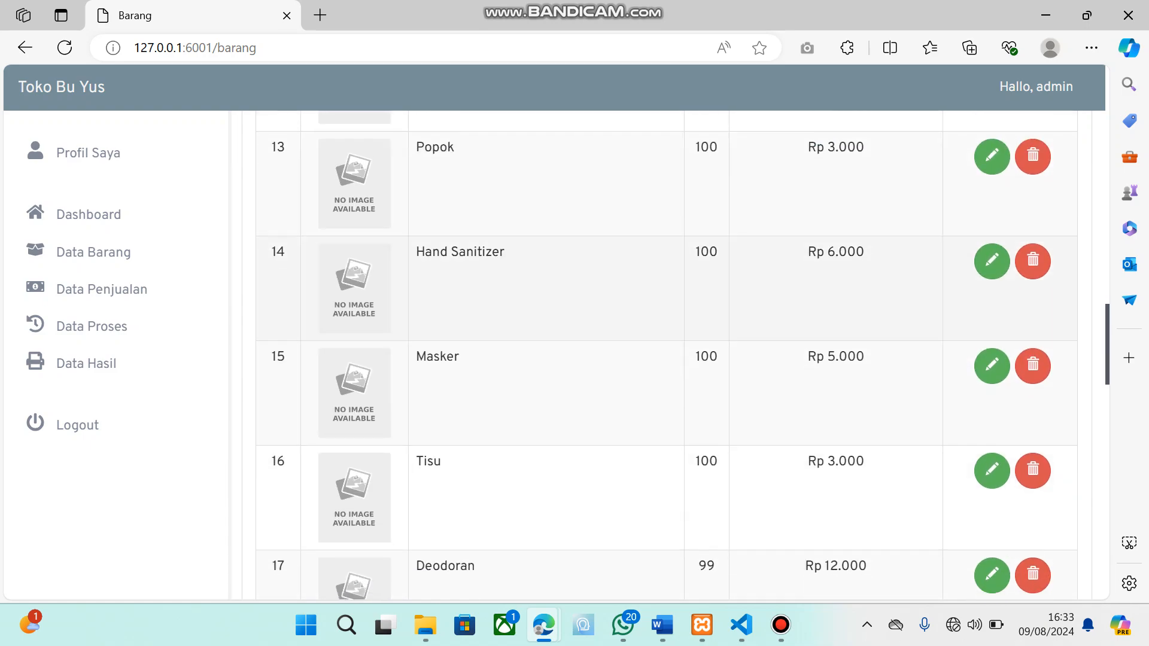
scroll(667, 360, "down", 17)
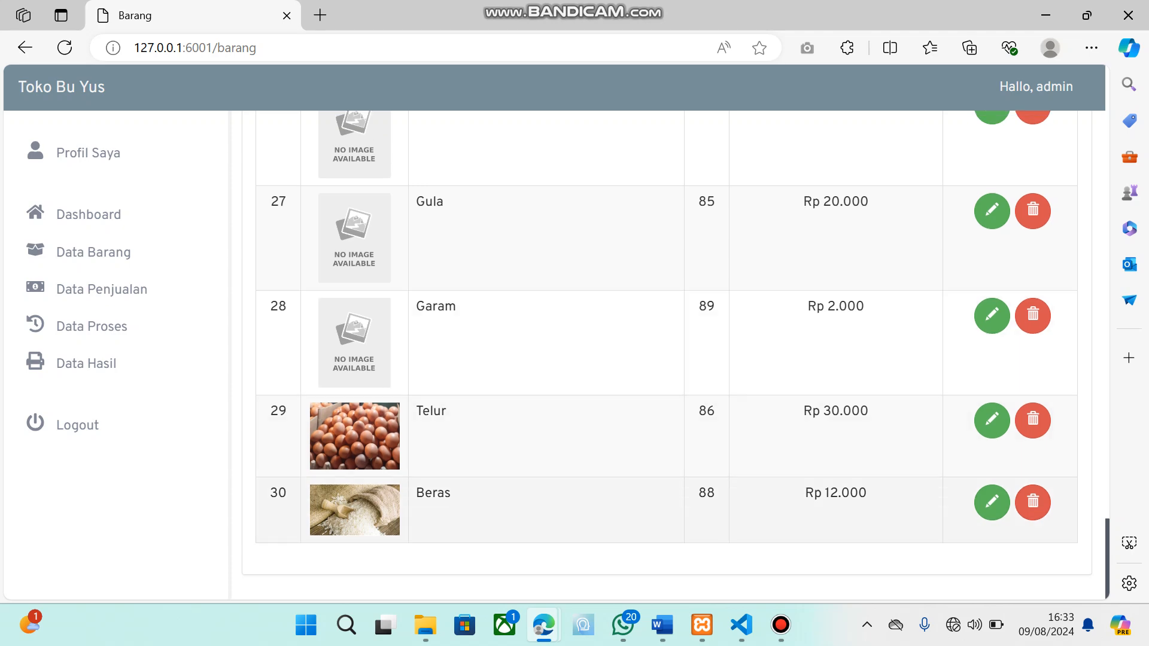
scroll(675, 354, "up", 20)
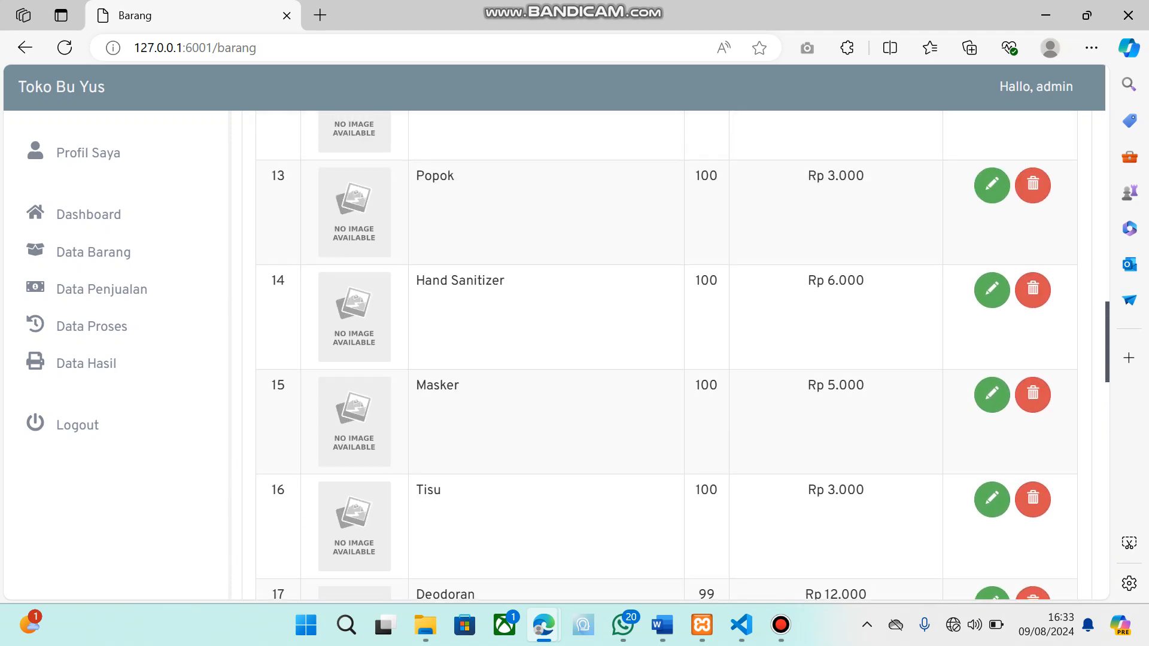
scroll(675, 354, "up", 5)
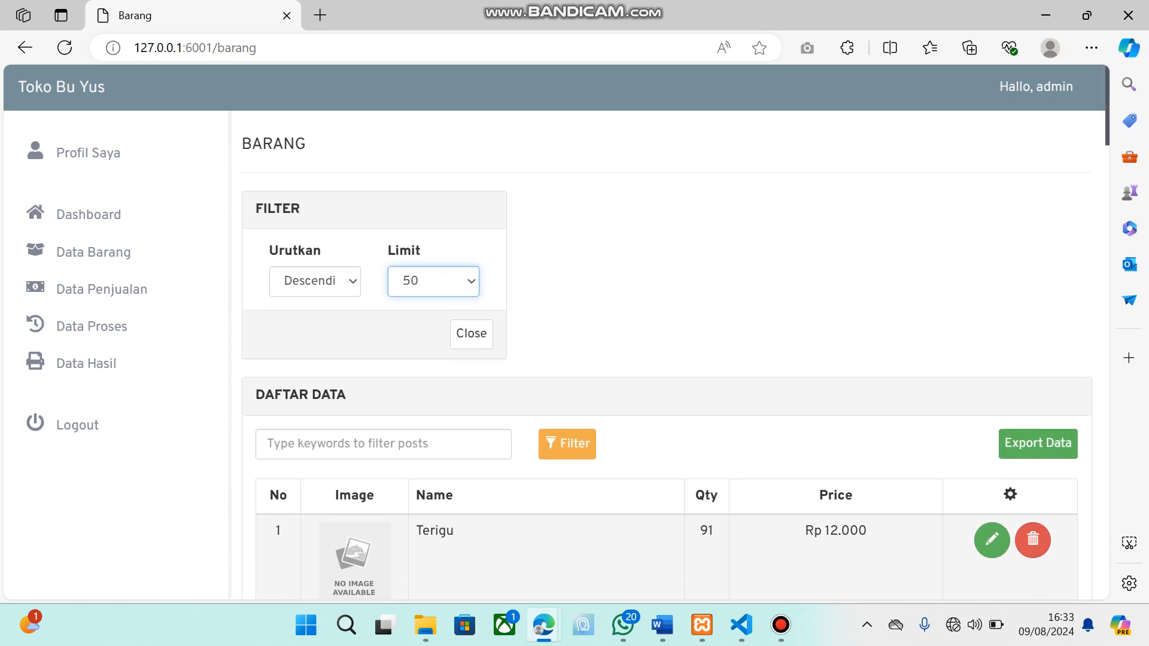
key("Tab")
key("Return")
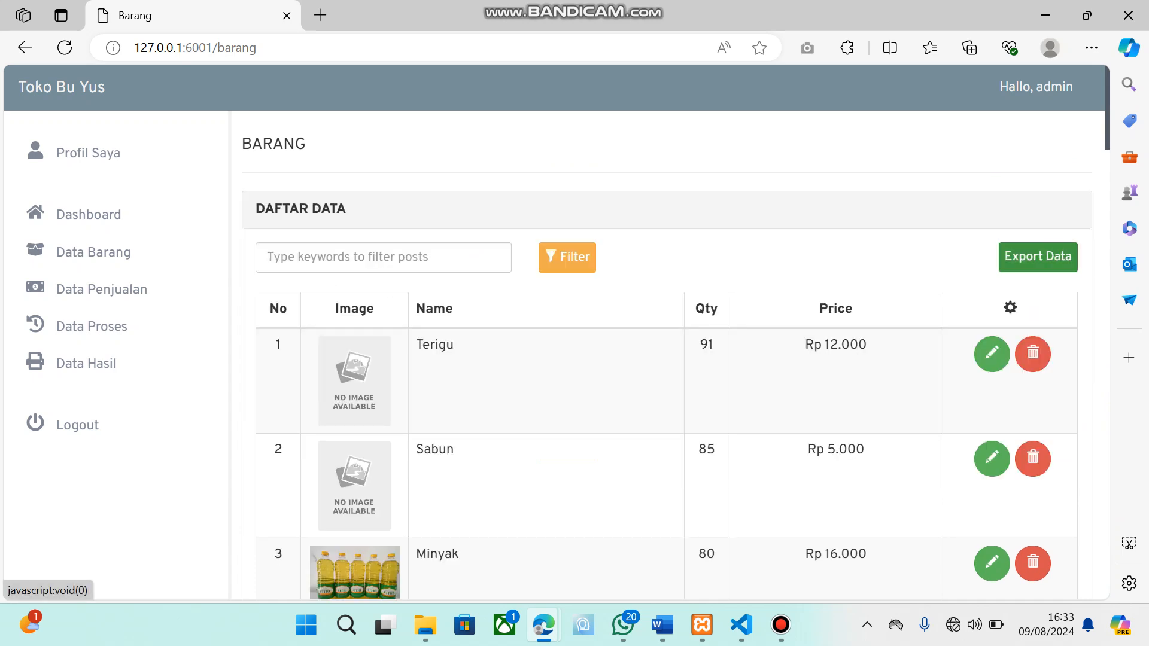
Export the item data, look through the Laporan Data Produk report to its signature block and close it
left_click(1038, 257)
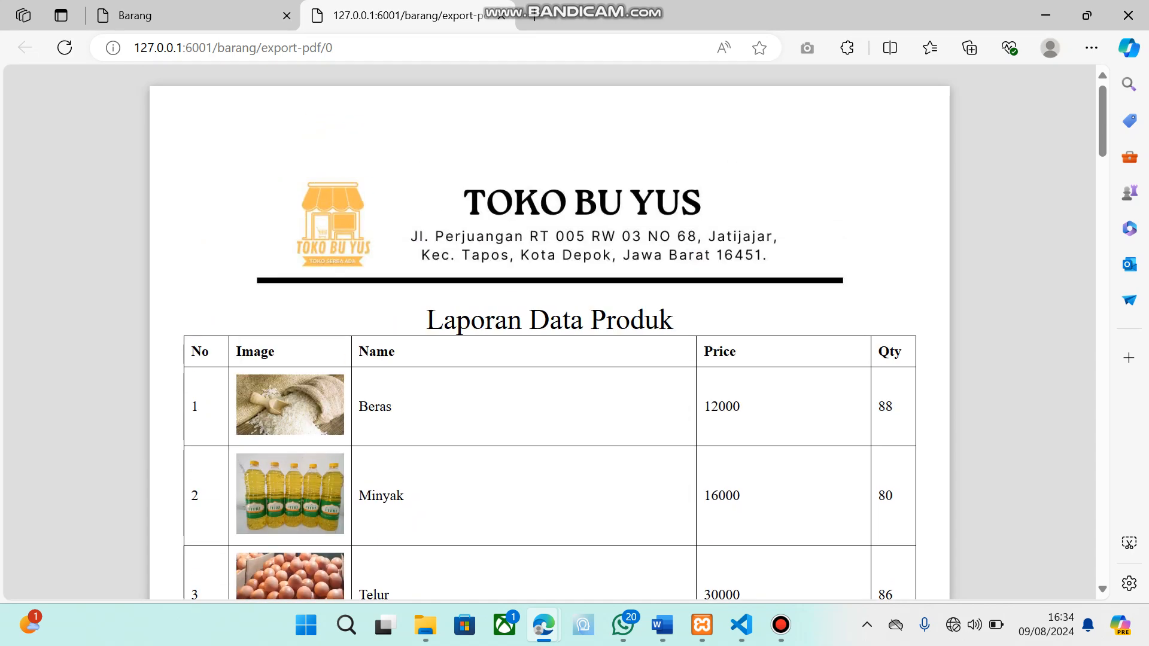
scroll(550, 333, "down", 2)
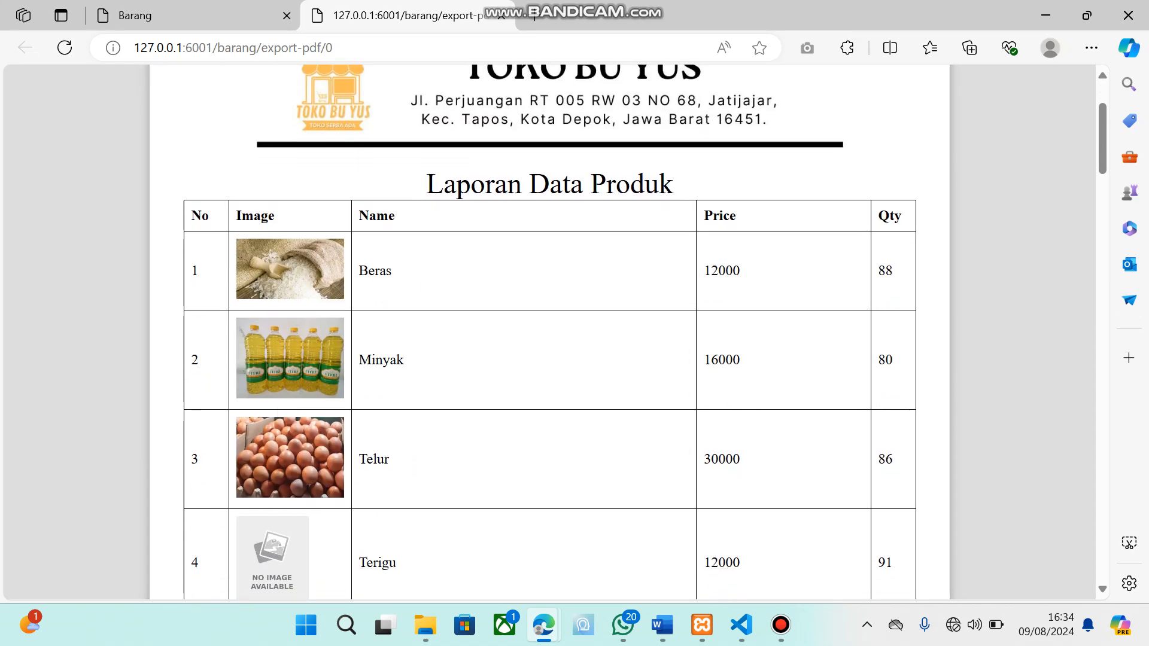
scroll(549, 332, "down", 2)
scroll(550, 332, "up", 4)
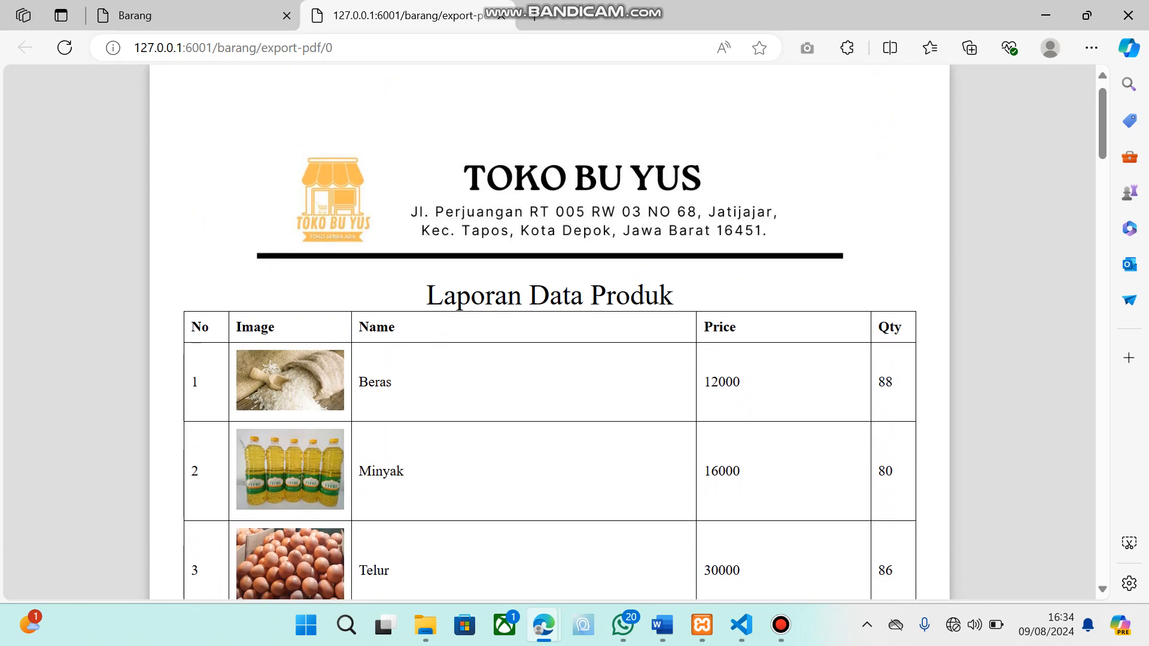
scroll(549, 332, "down", 3)
scroll(550, 332, "down", 4)
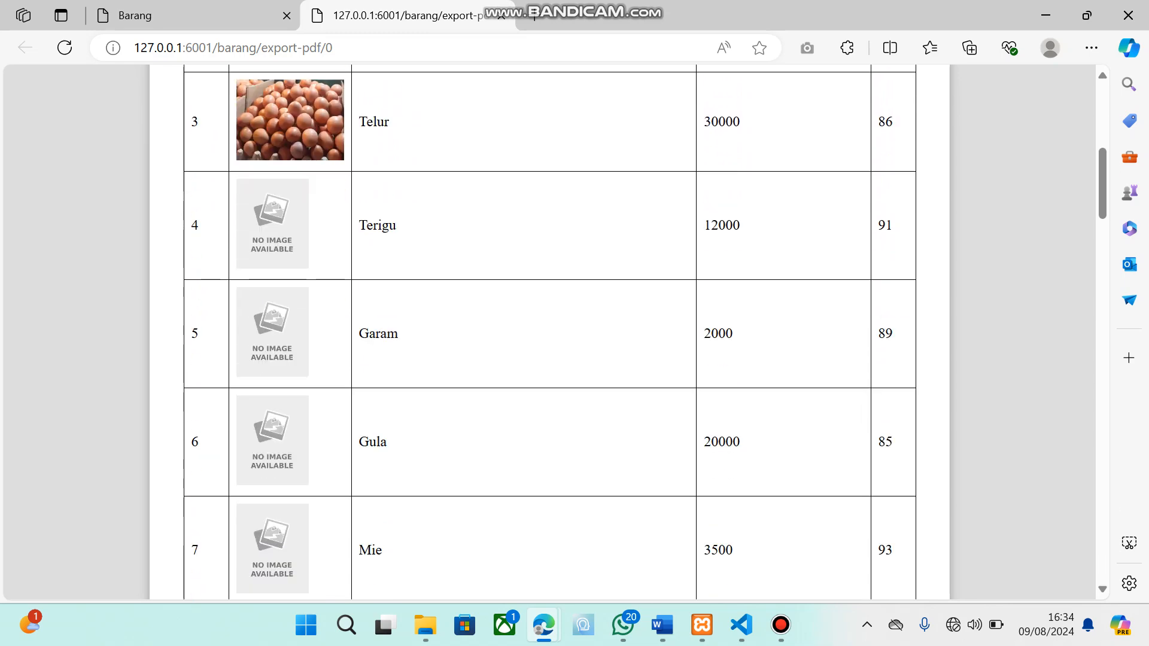
scroll(550, 332, "down", 20)
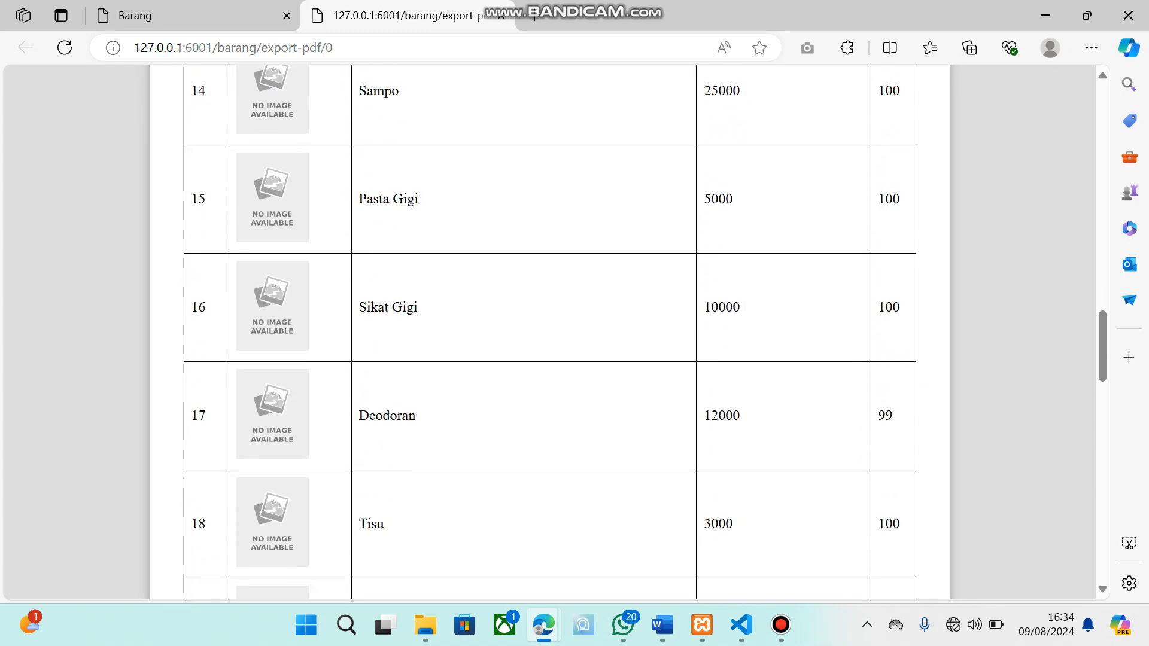
scroll(550, 332, "up", 1)
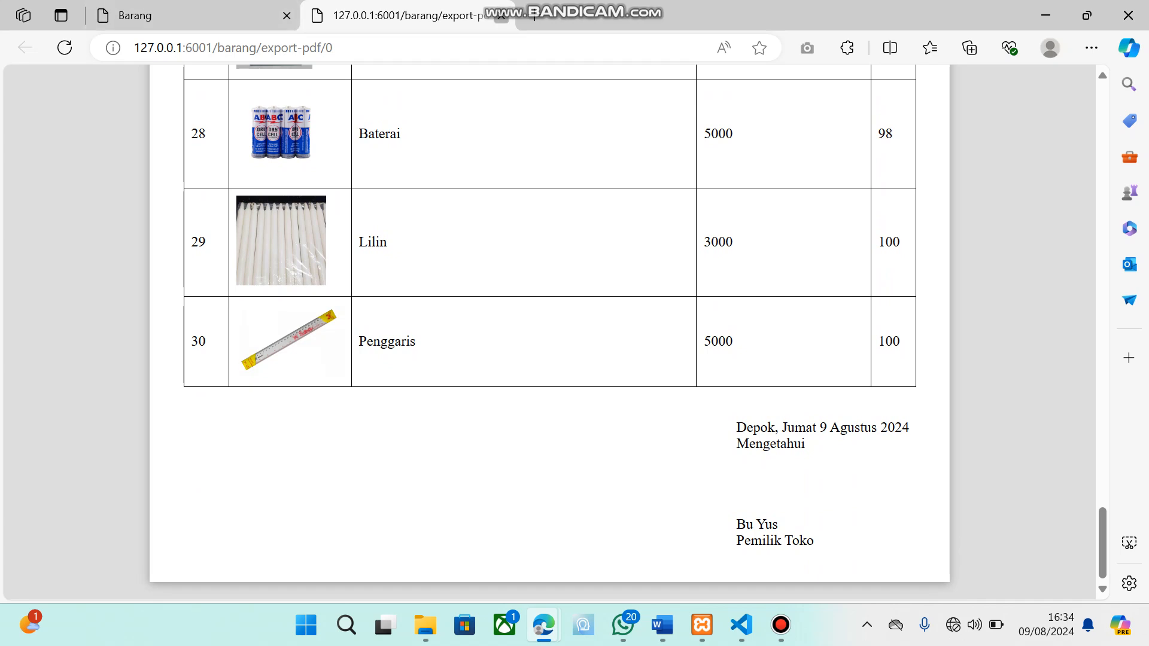
left_click(502, 15)
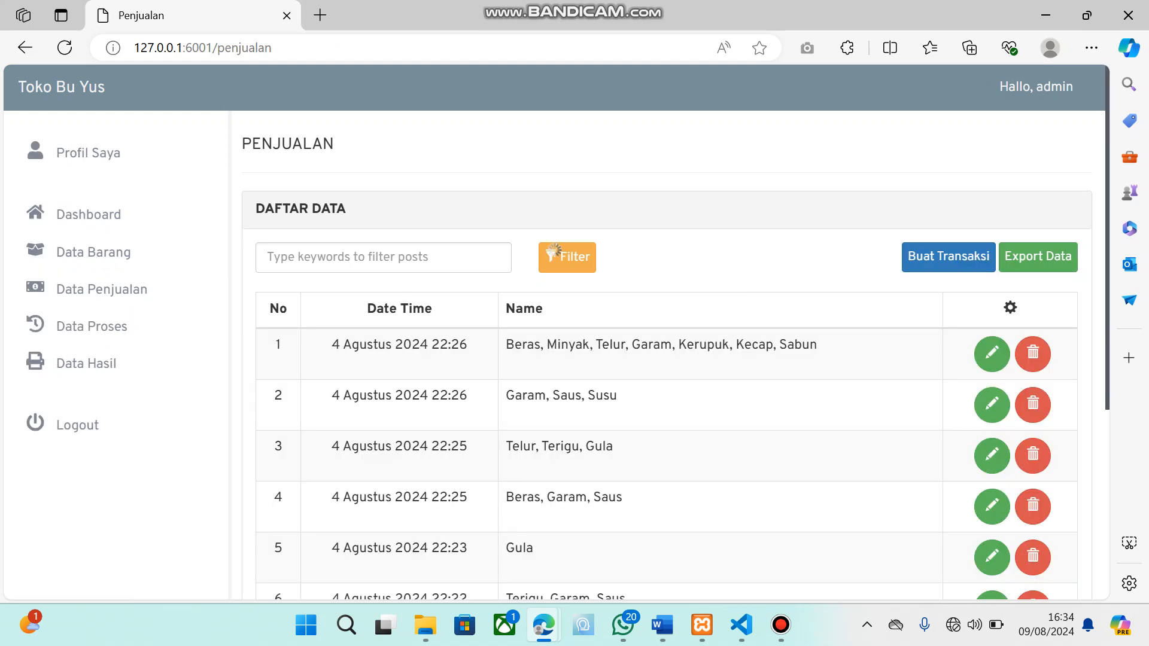
Look over the sales list in Data Penjualan and create a new transaction, accepting the confirmation
scroll(675, 363, "down", 3)
scroll(675, 363, "up", 3)
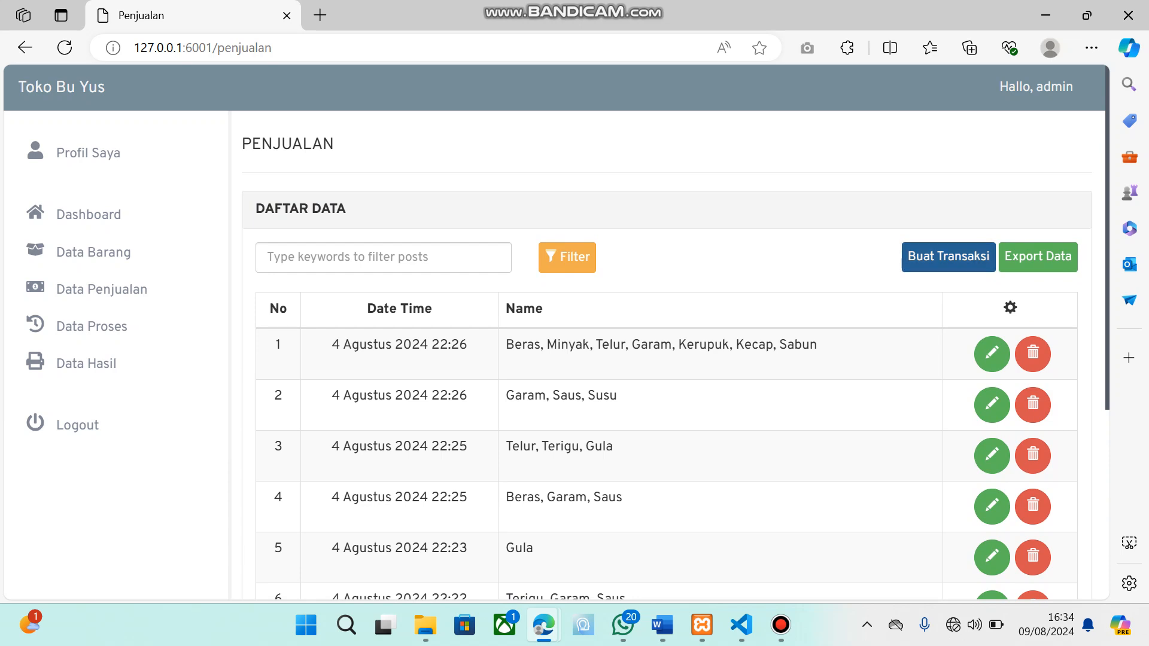
left_click(949, 257)
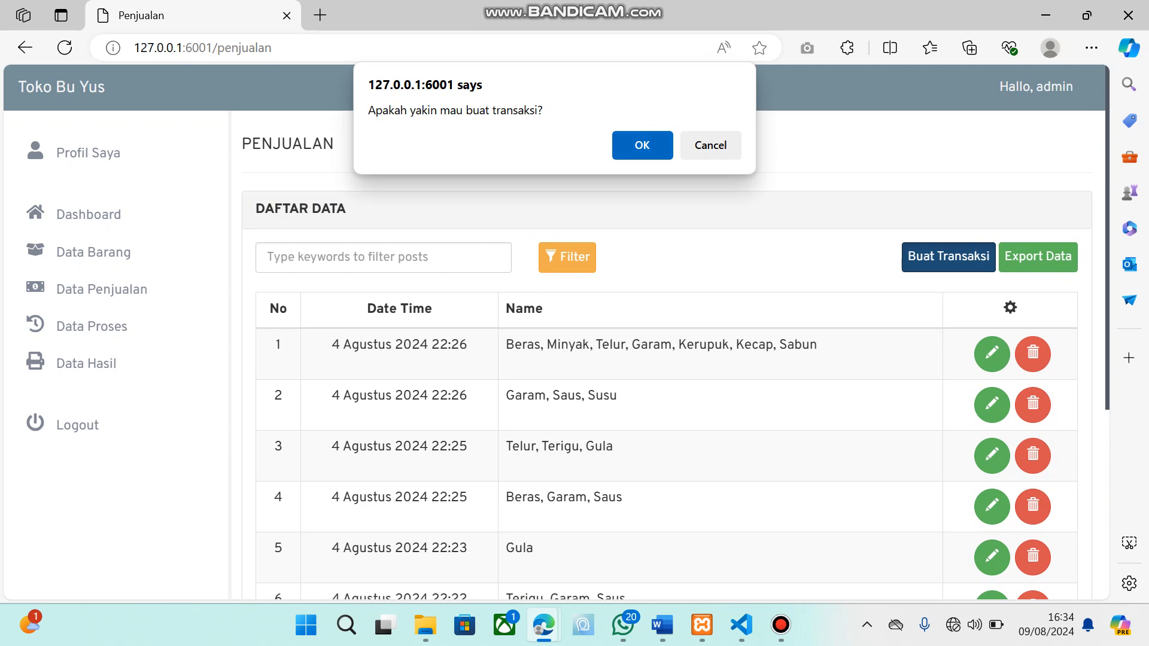
key("Return")
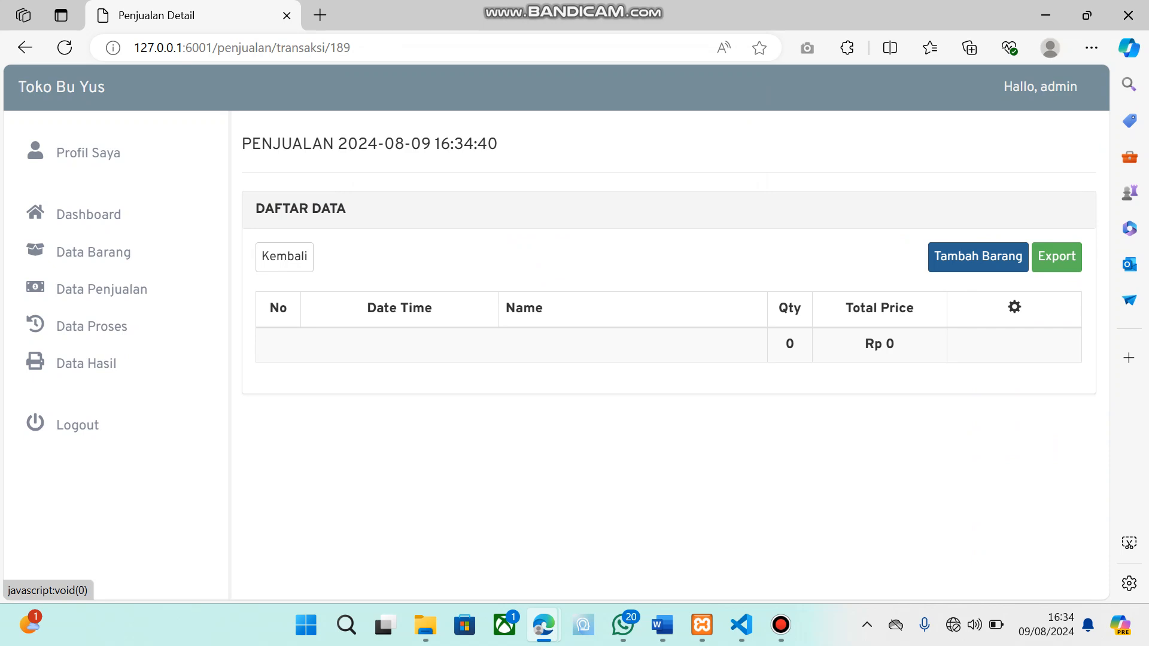
Add the item Gula with Jumlah 1 to the new sales transaction and save it
left_click(979, 258)
left_click(374, 281)
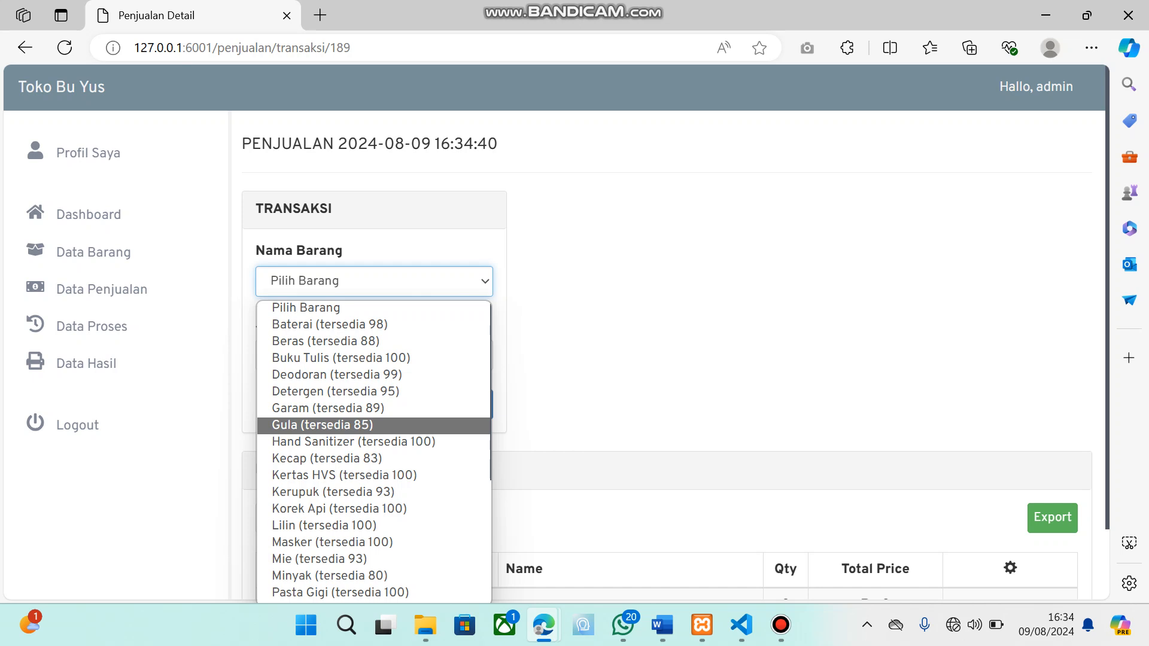
left_click(359, 426)
scroll(465, 359, "down", 2)
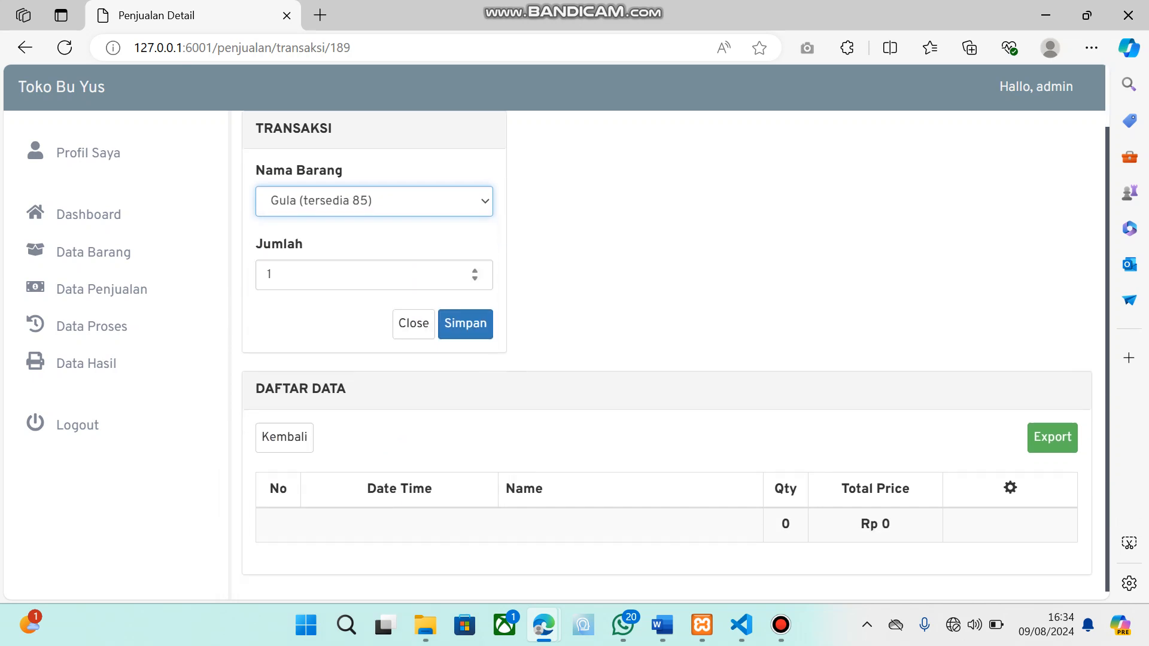
left_click(465, 324)
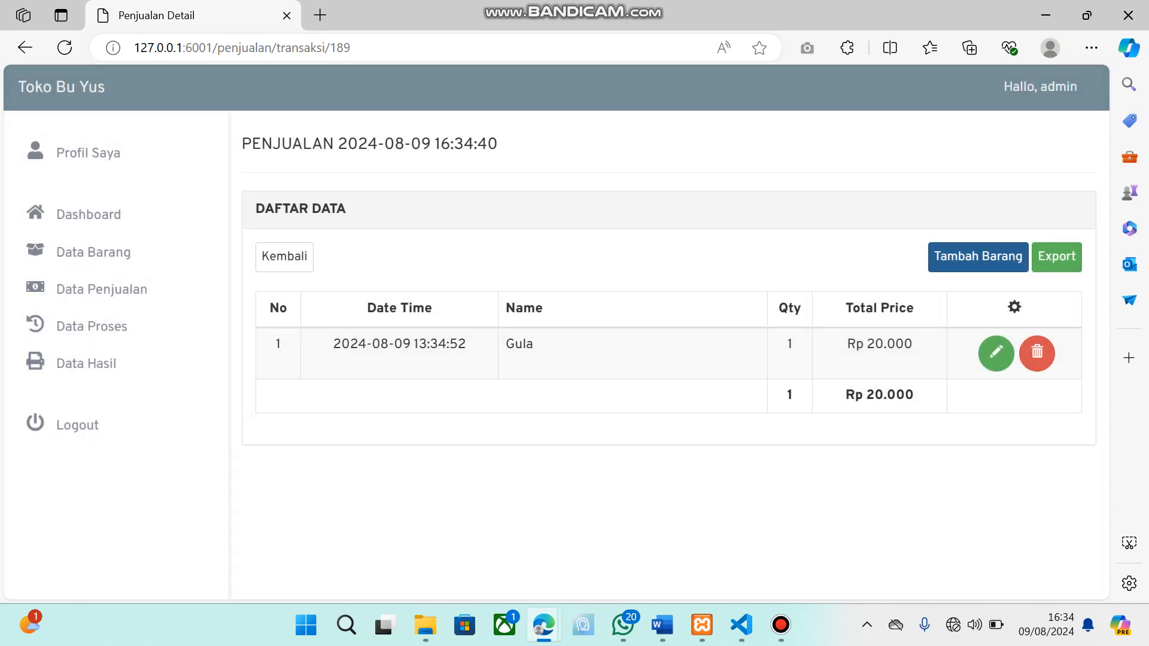
Add the item Kecap with Jumlah 2 to the sales transaction and save it
left_click(979, 257)
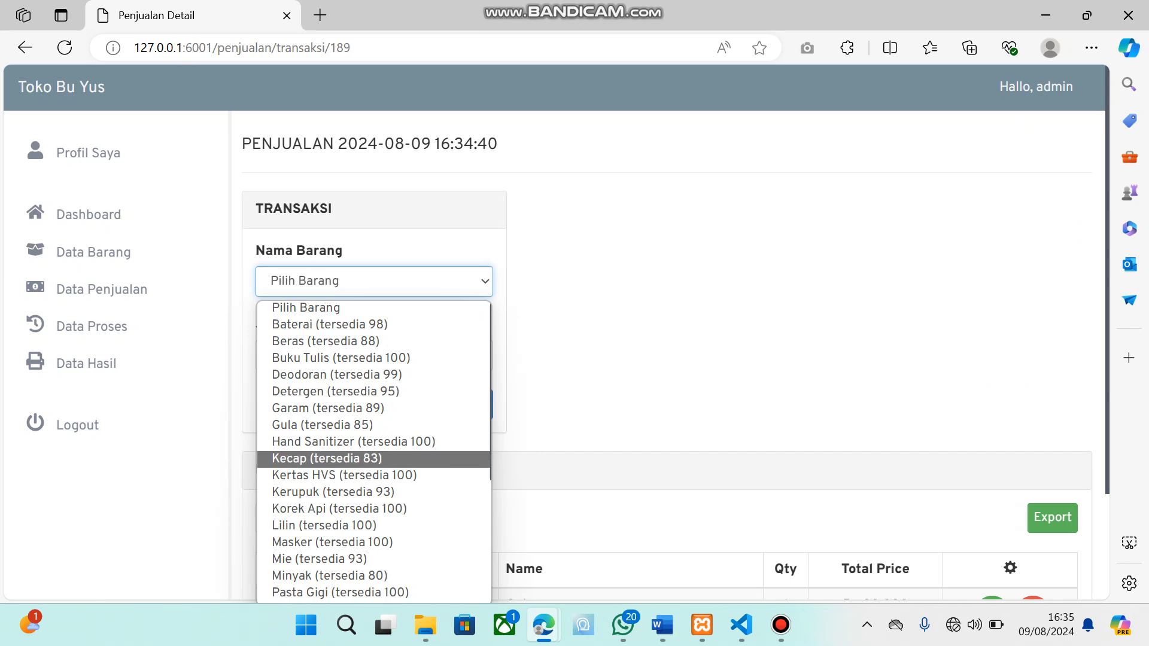
left_click(373, 460)
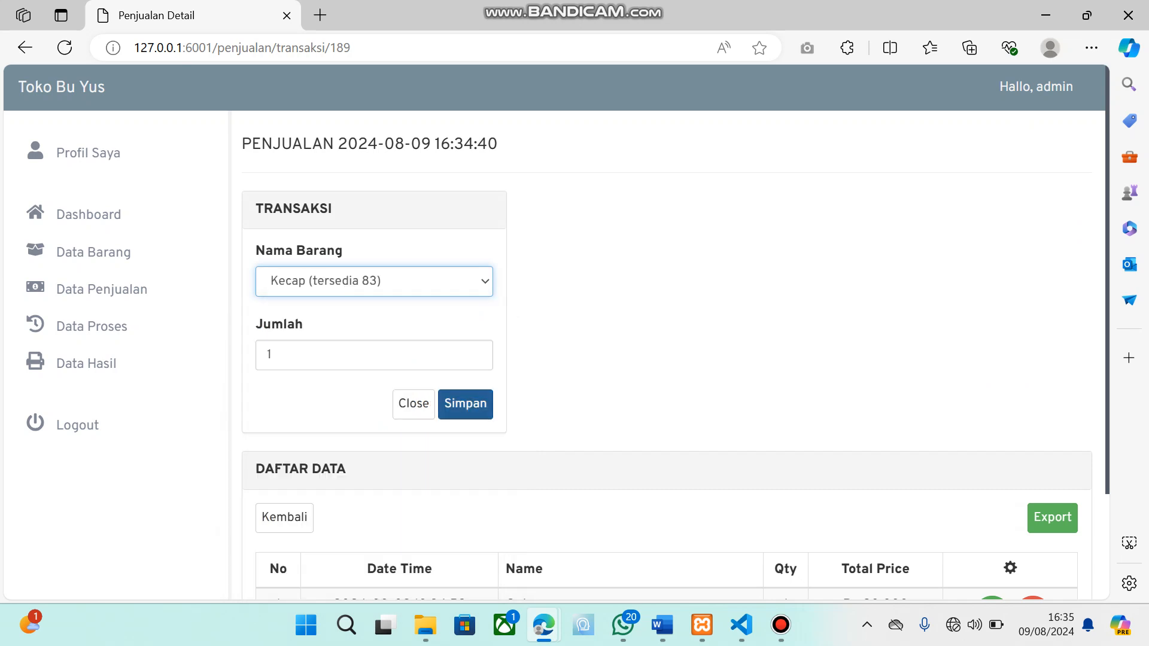
left_click(270, 355)
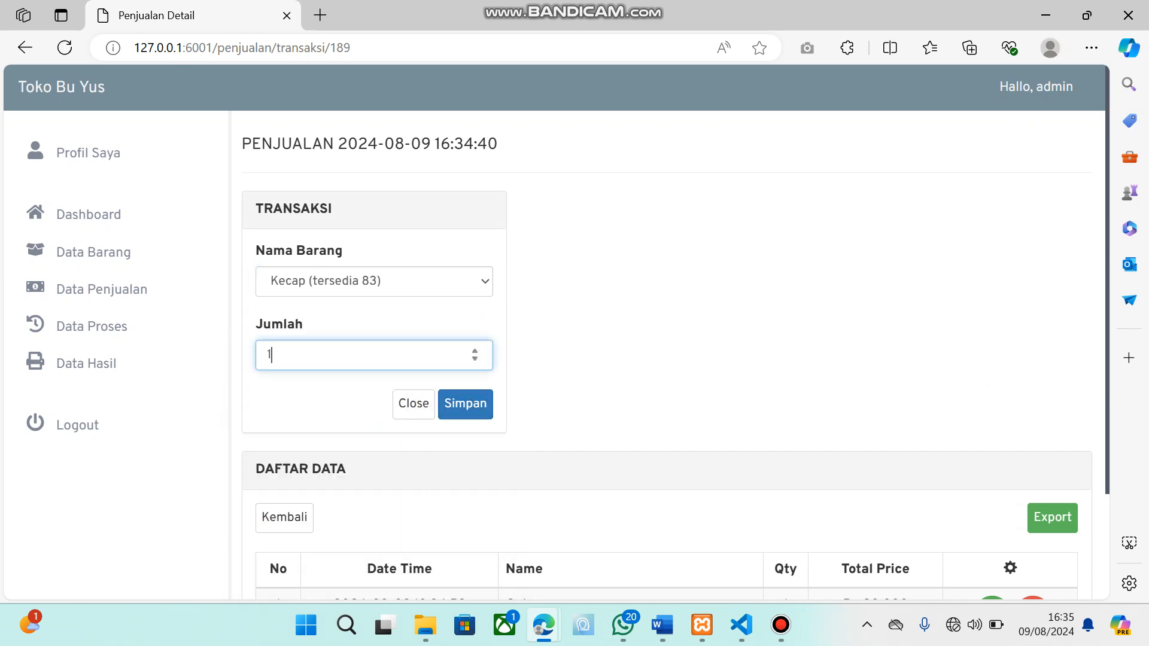
type("2")
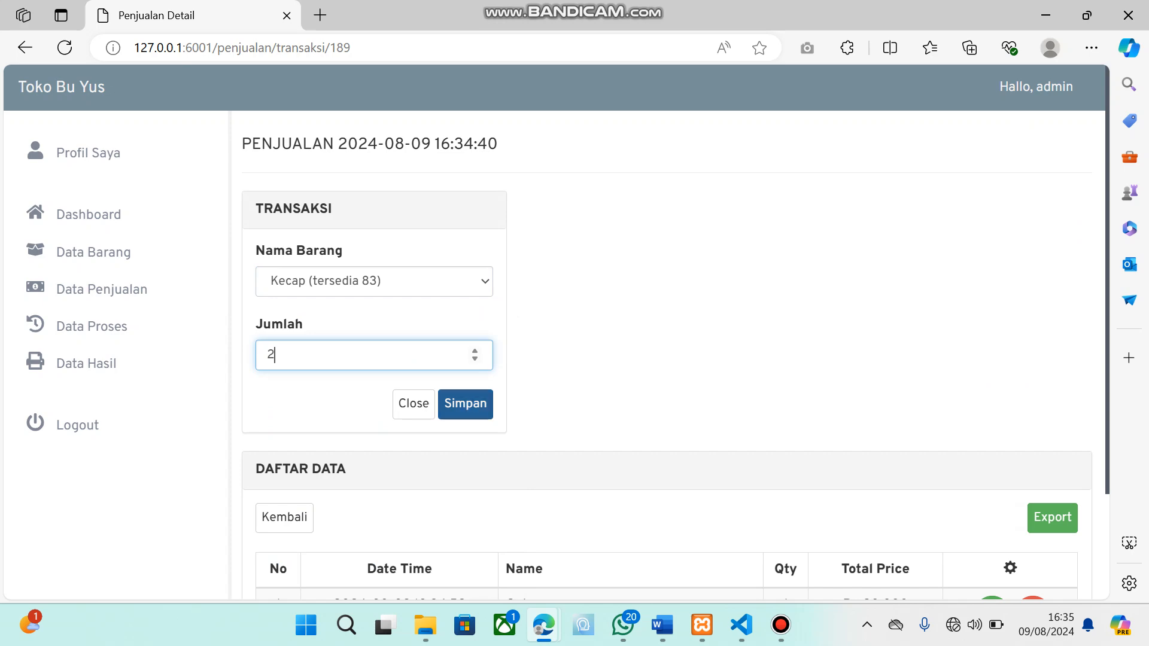
left_click(465, 404)
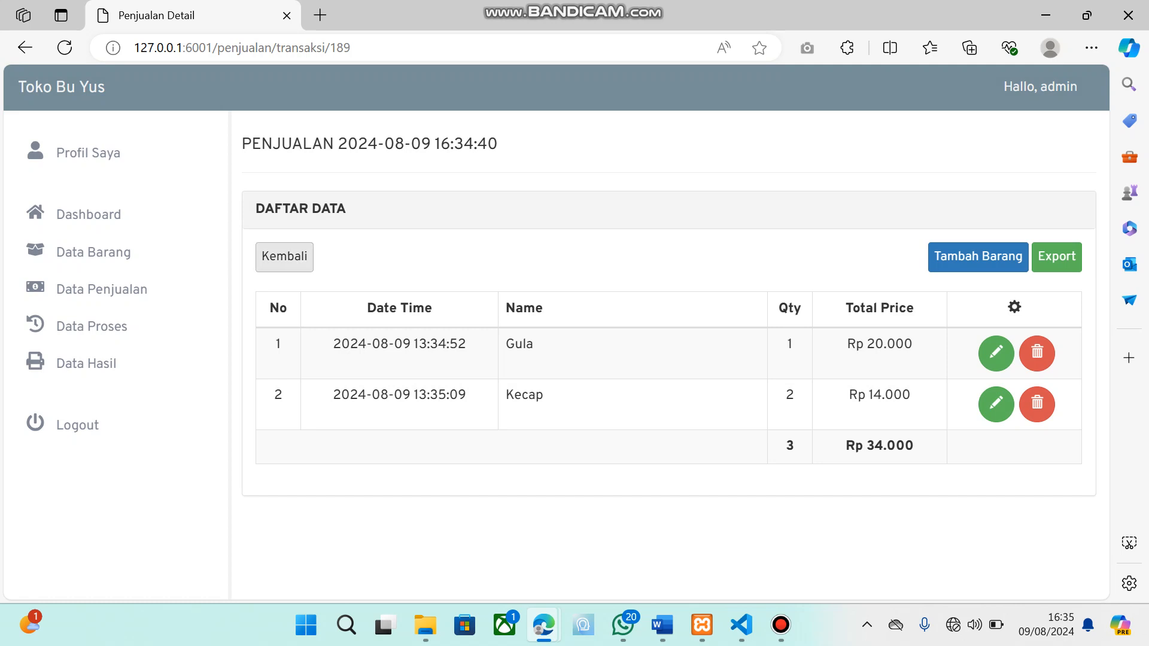
Return to the sales list and look over the recorded transactions
left_click(284, 256)
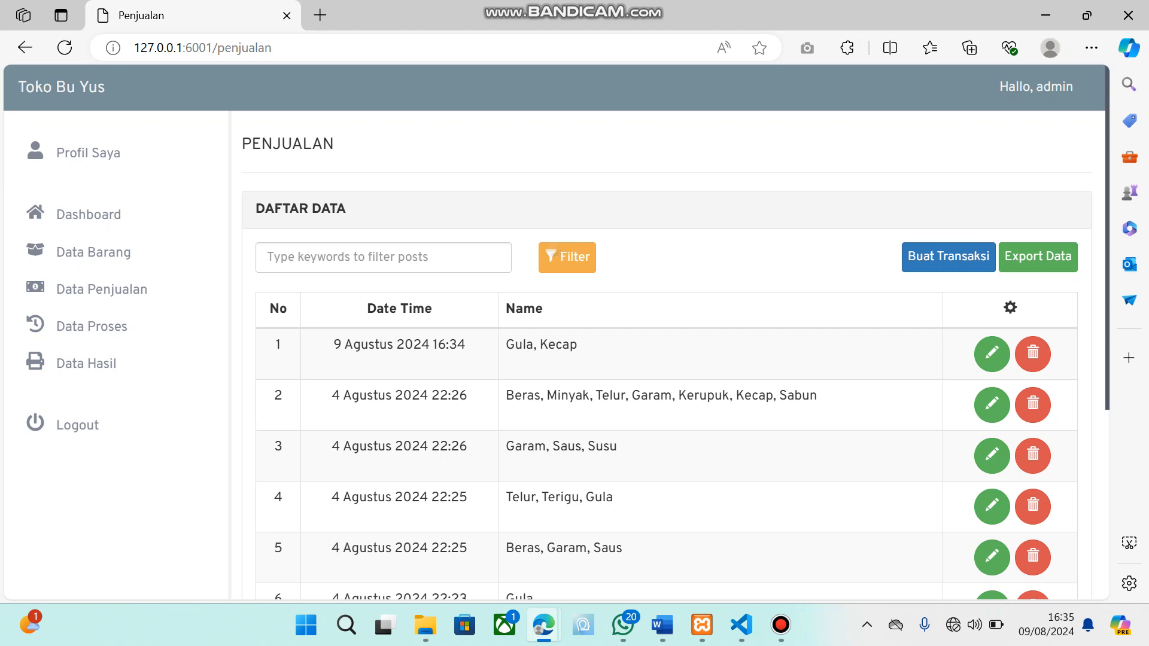
scroll(667, 356, "down", 1)
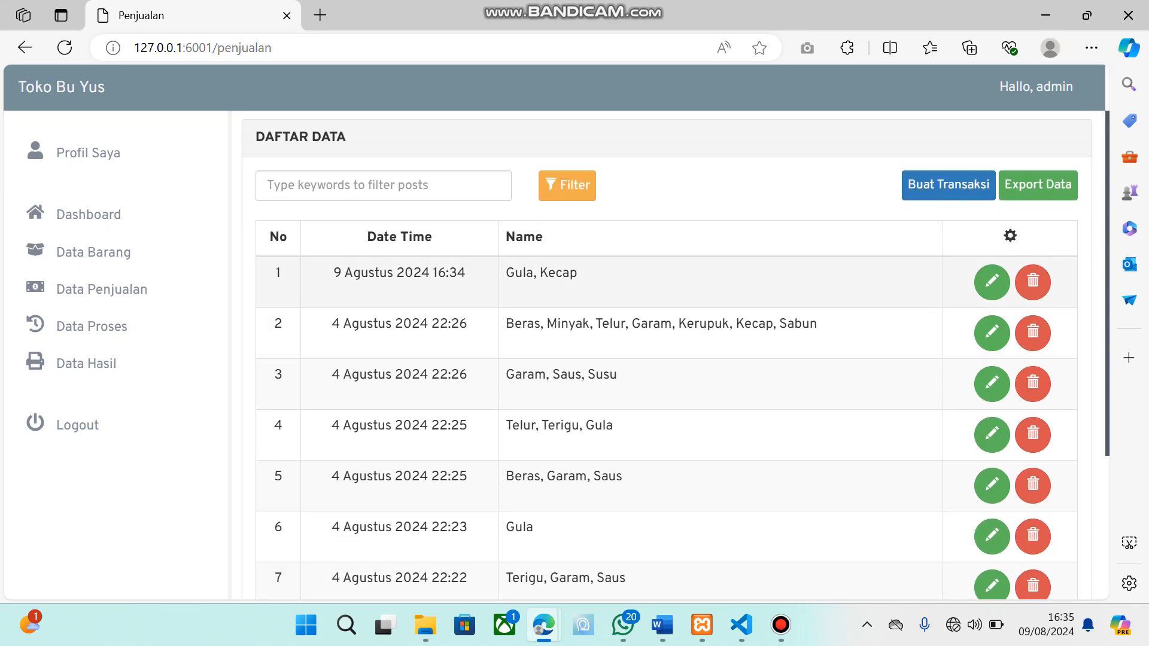
scroll(667, 357, "up", 1)
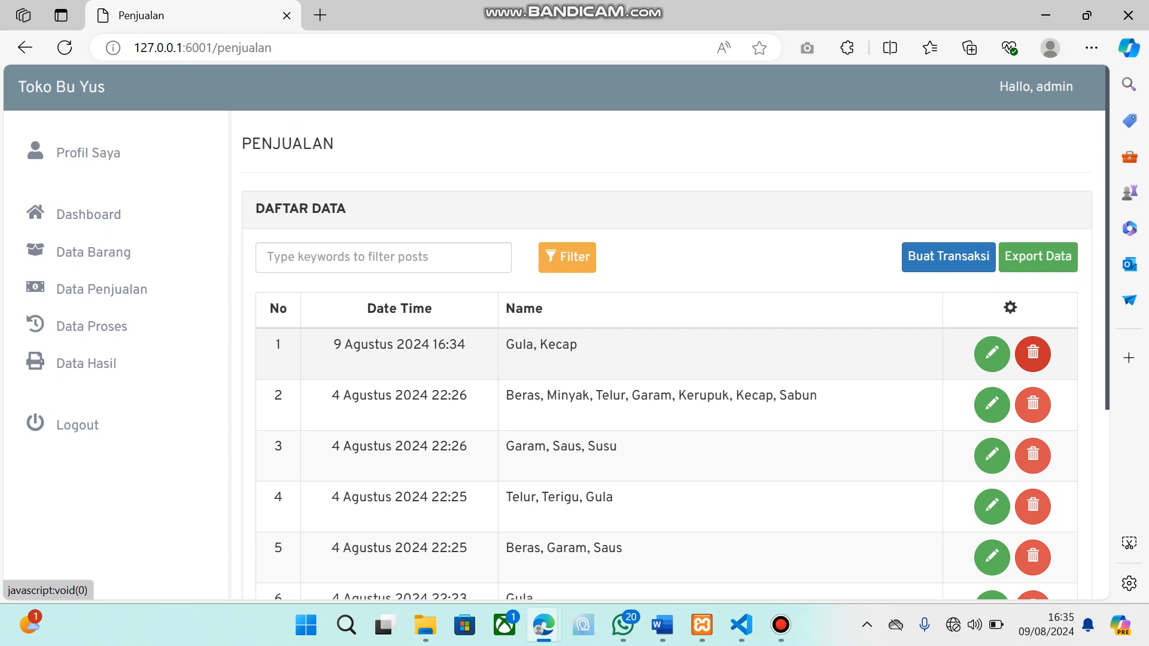
Reopen the Gula, Kecap transaction for editing and delete its Kecap item, accepting the deletion
left_click(992, 353)
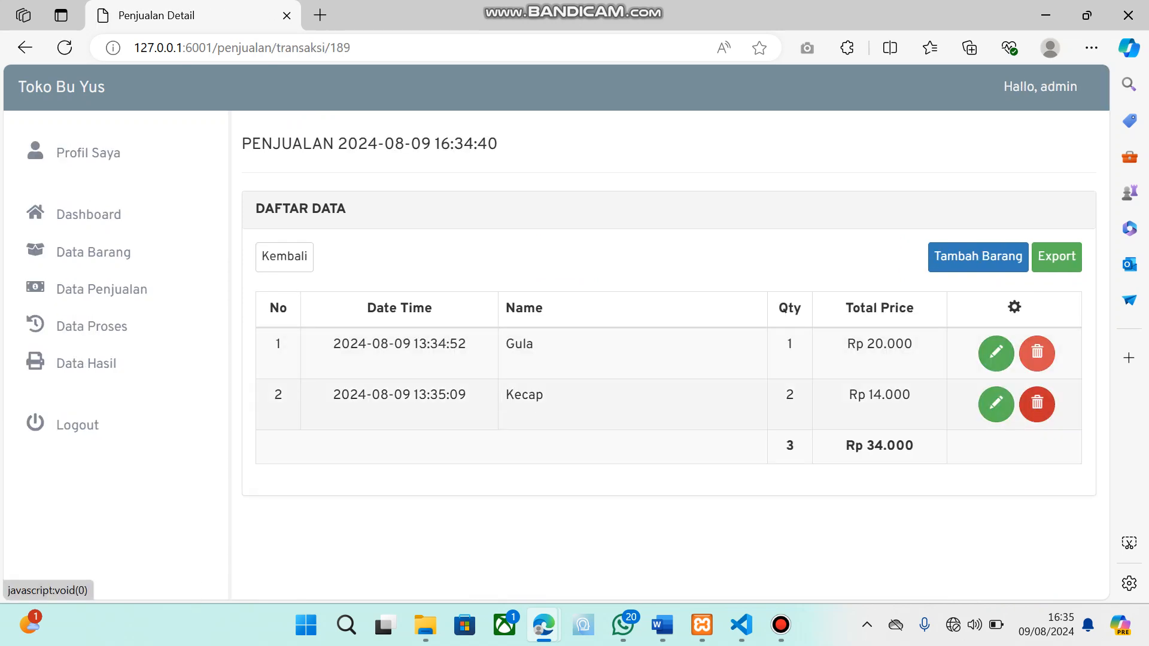
left_click(1038, 404)
left_click(644, 145)
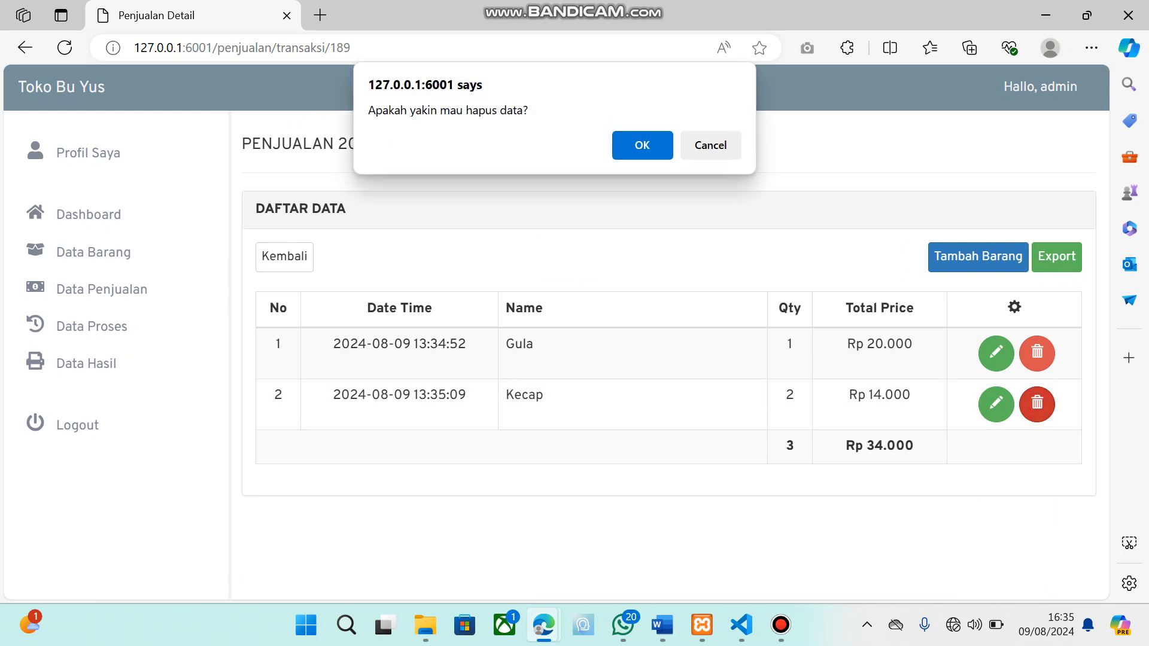
Change the transaction's remaining Gula item to Buku Tulis and save it
left_click(996, 353)
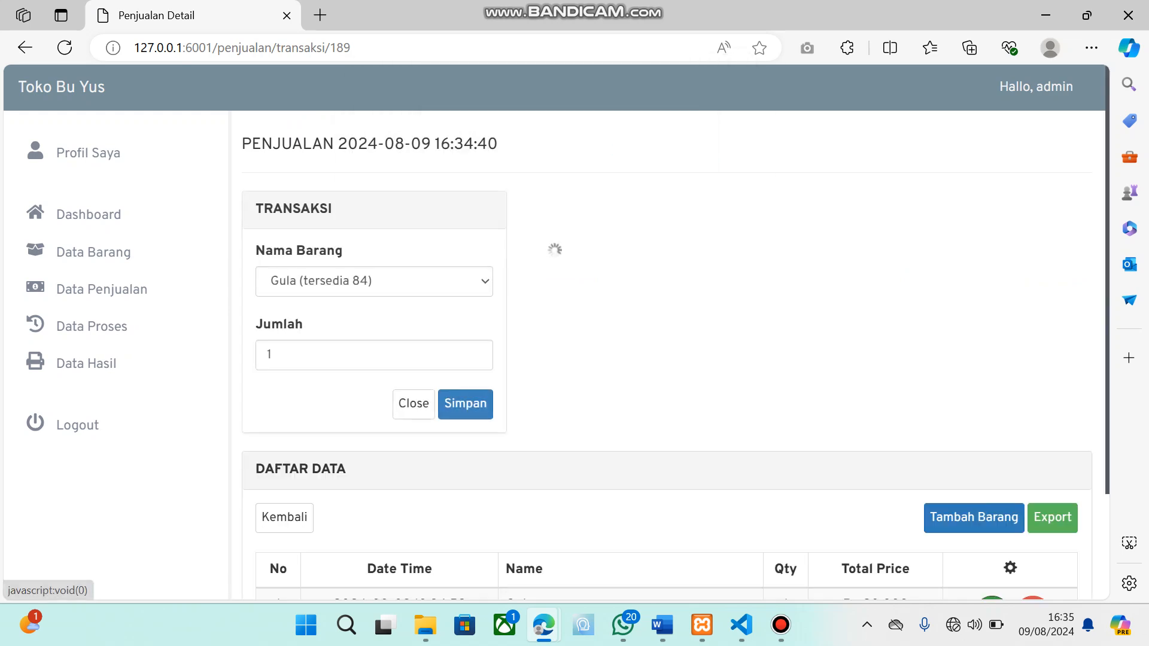
left_click(374, 282)
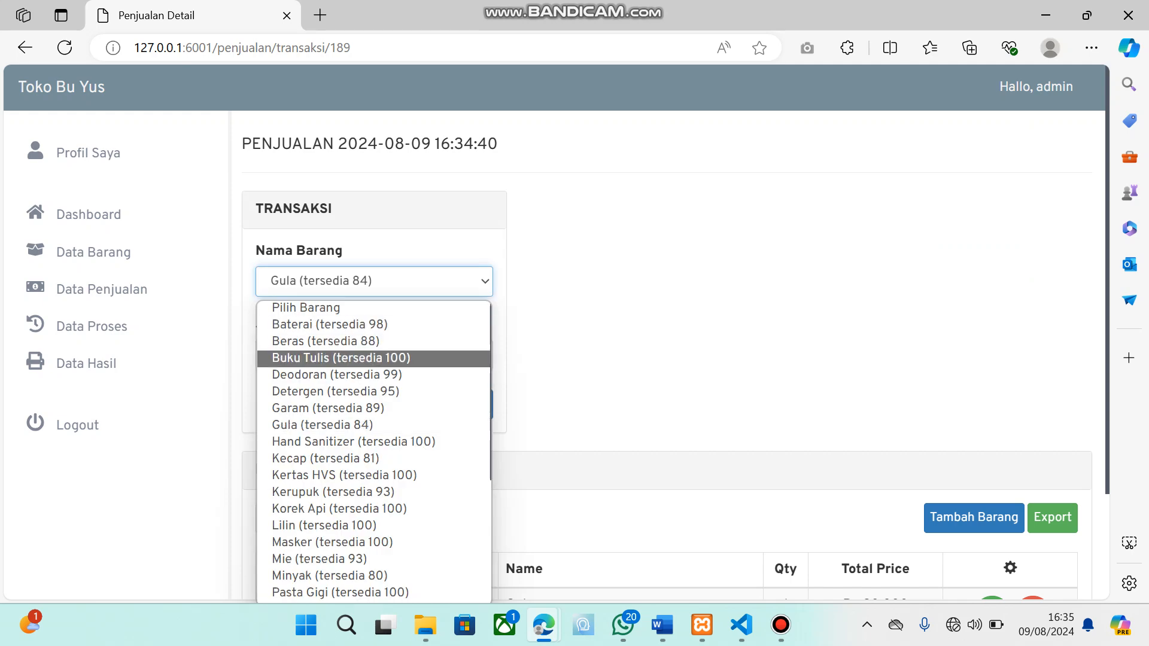
left_click(341, 358)
left_click(464, 403)
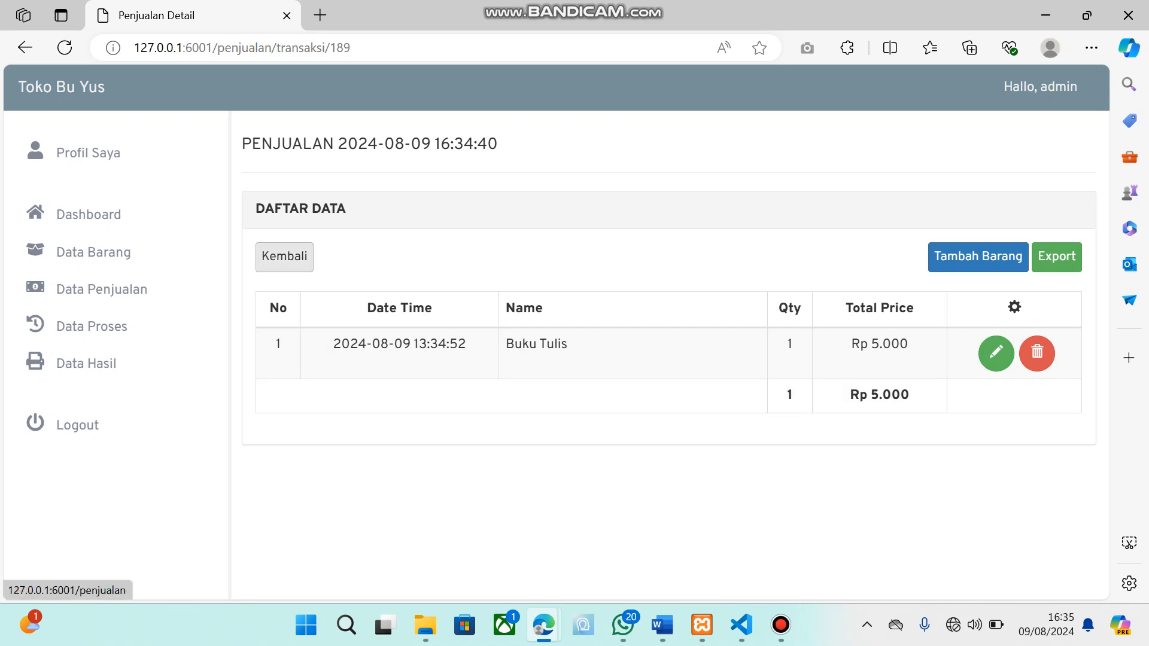
Return to the sales list and delete the Buku Tulis transaction of 9 Agustus 2024 16:34, accepting the deletion
left_click(284, 256)
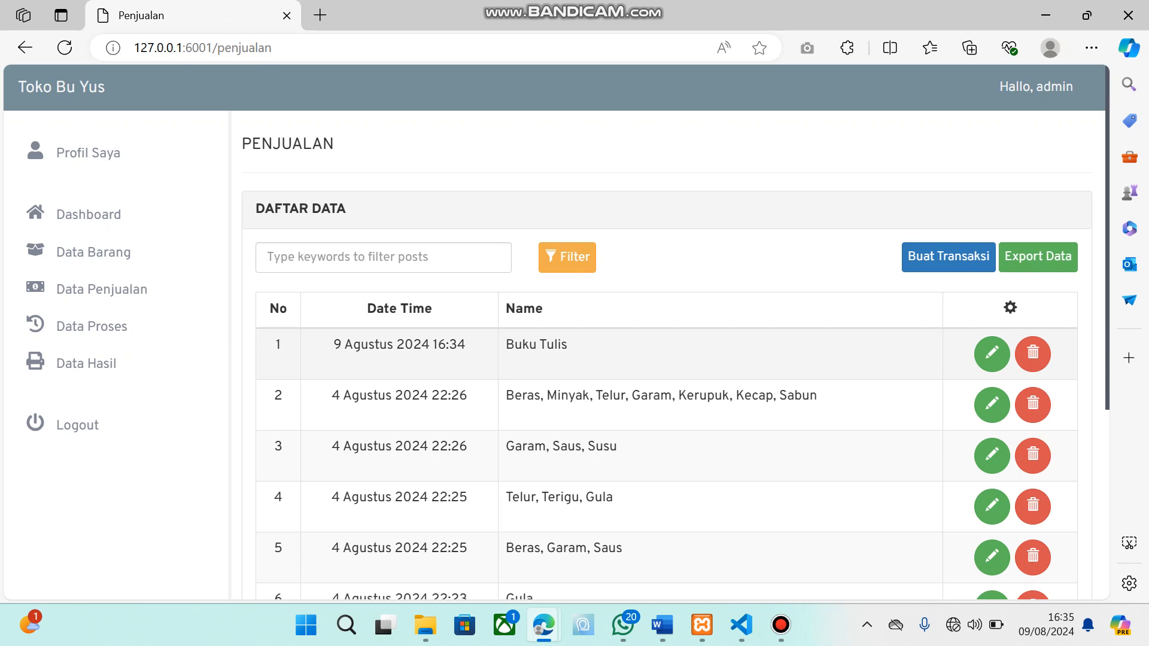
scroll(676, 333, "down", 2)
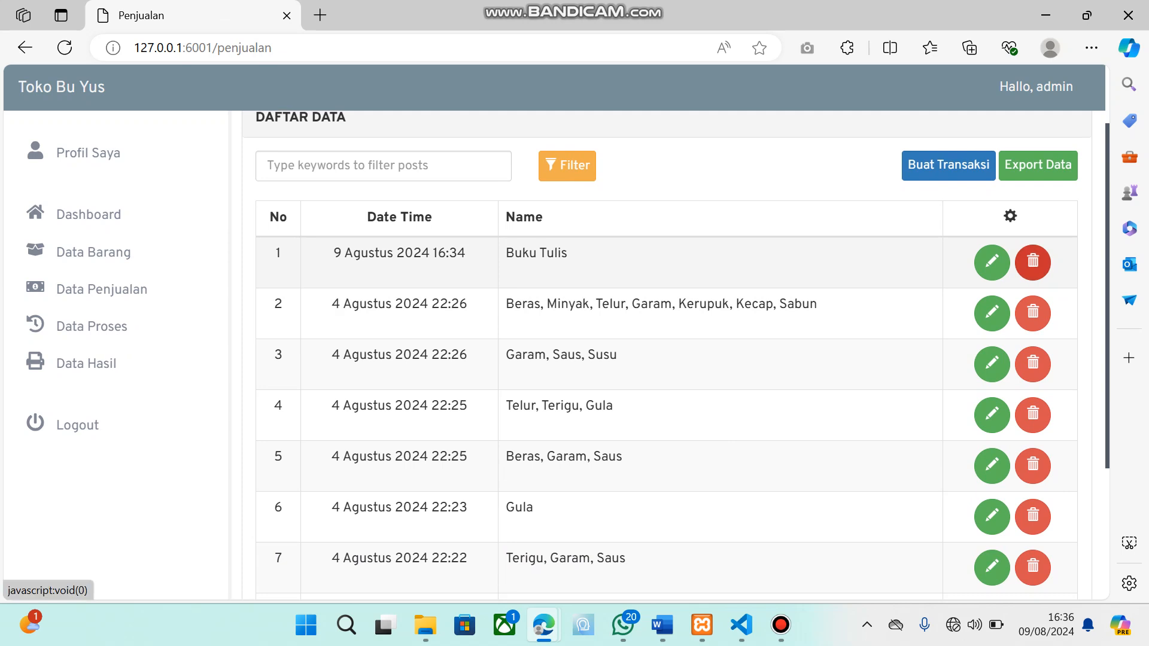
left_click(1034, 262)
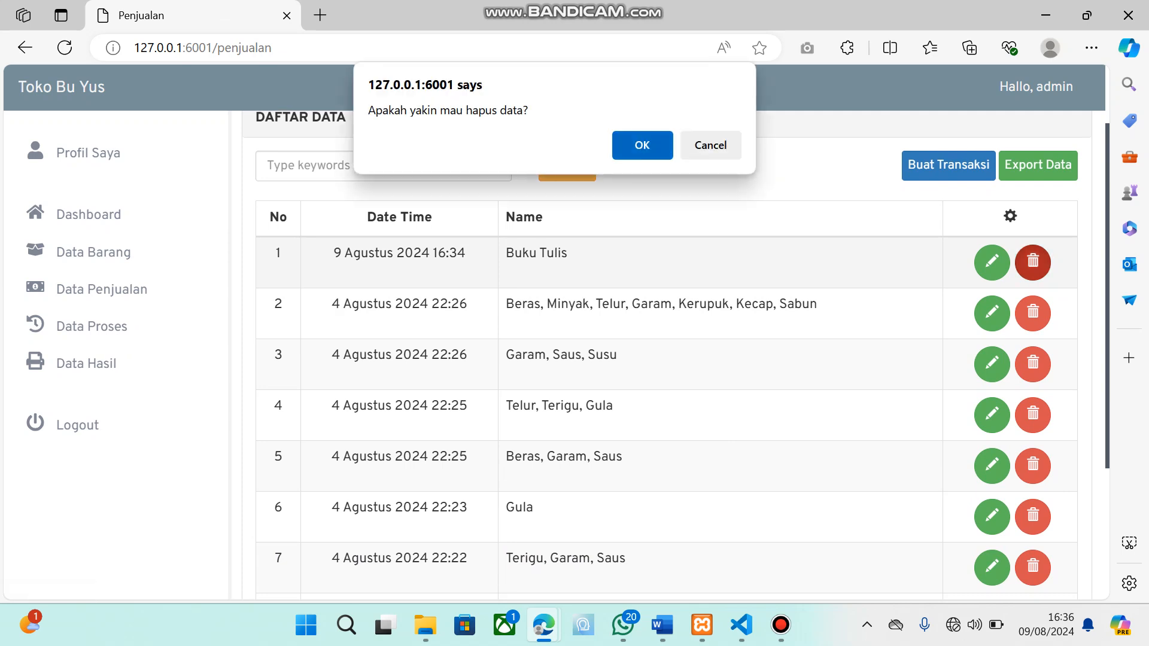
key("Return")
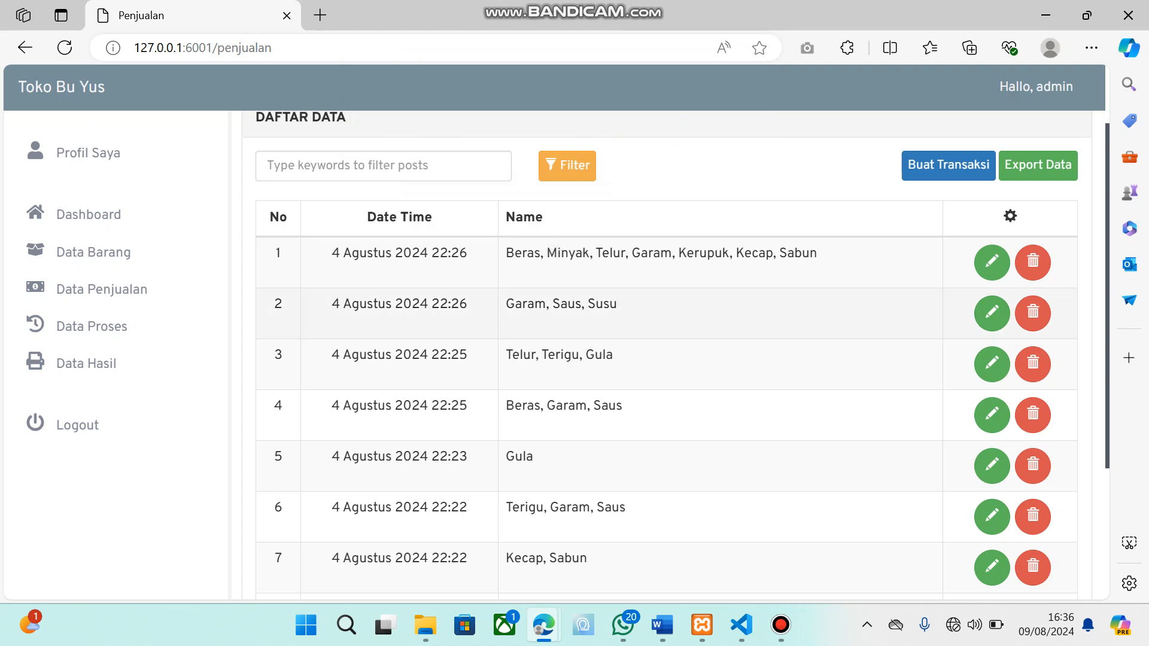
Export the sales data, dismiss printing, look through the Laporan Data Penjualan report and close it
scroll(666, 303, "up", 1)
scroll(667, 359, "up", 2)
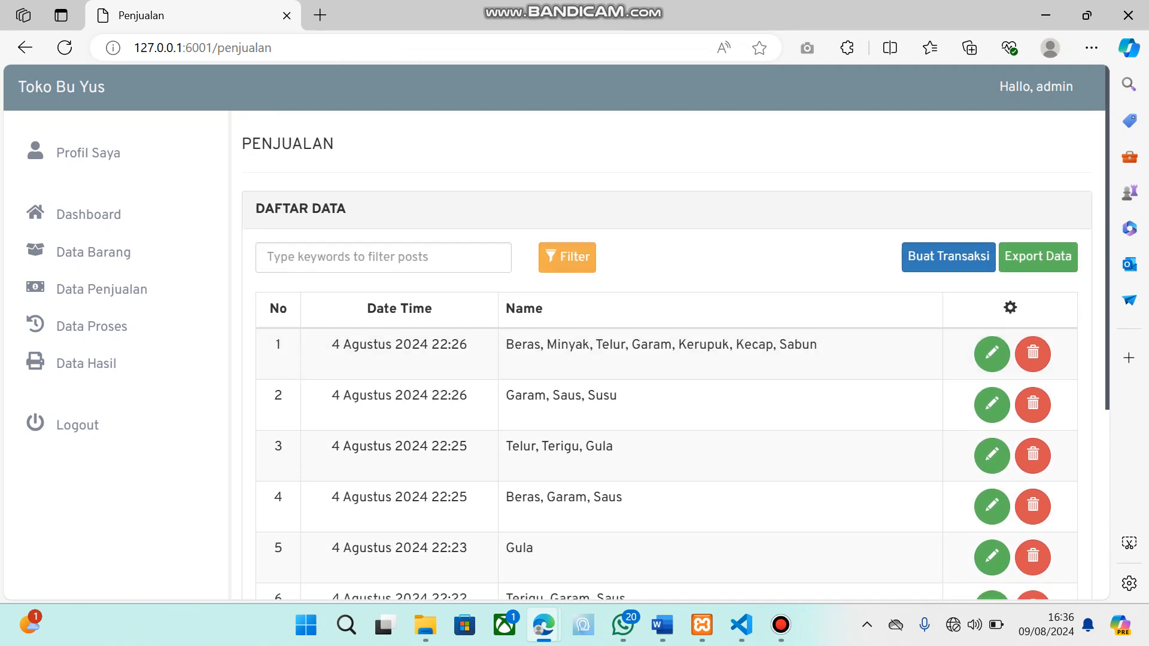
left_click(1038, 256)
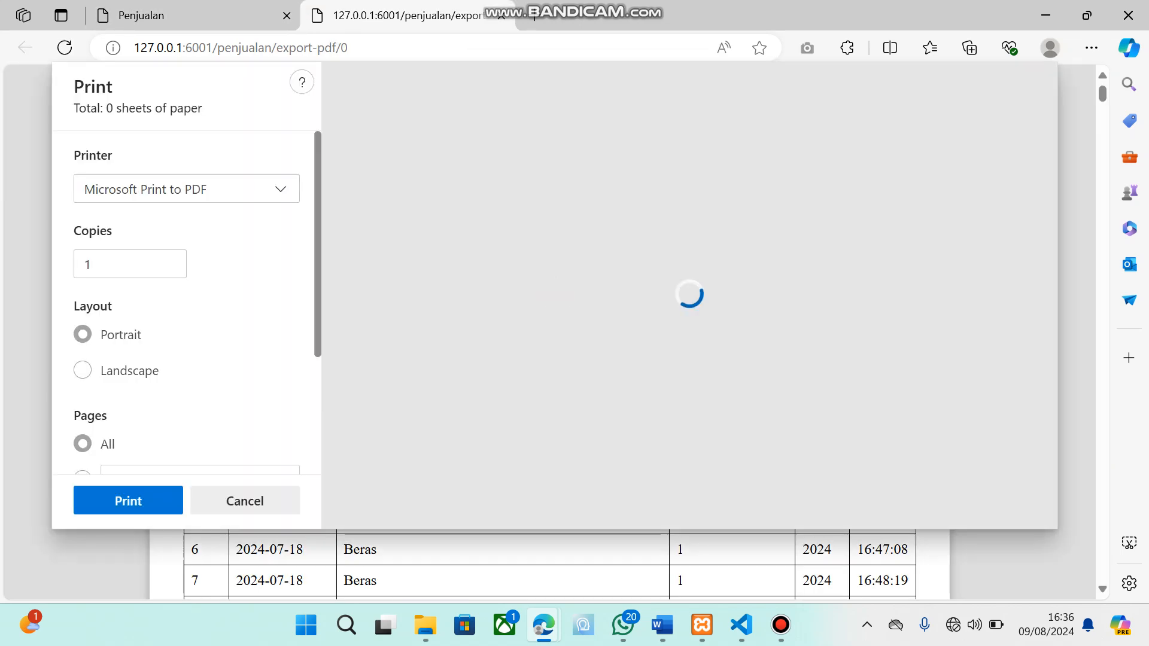
key("Escape")
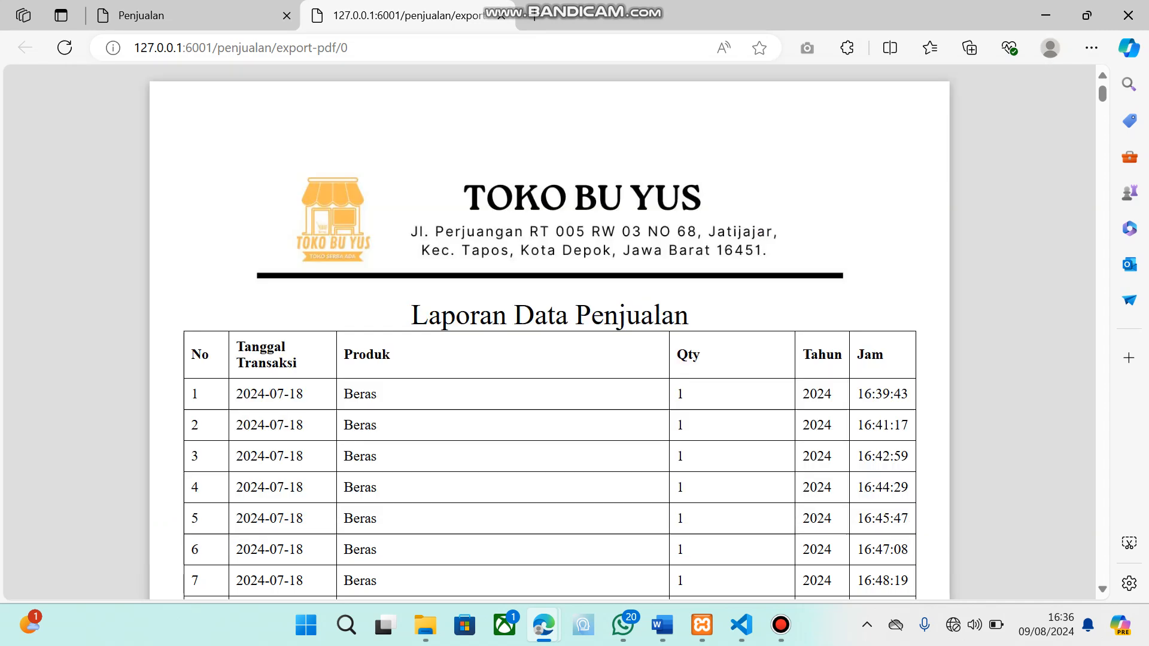
scroll(550, 332, "down", 20)
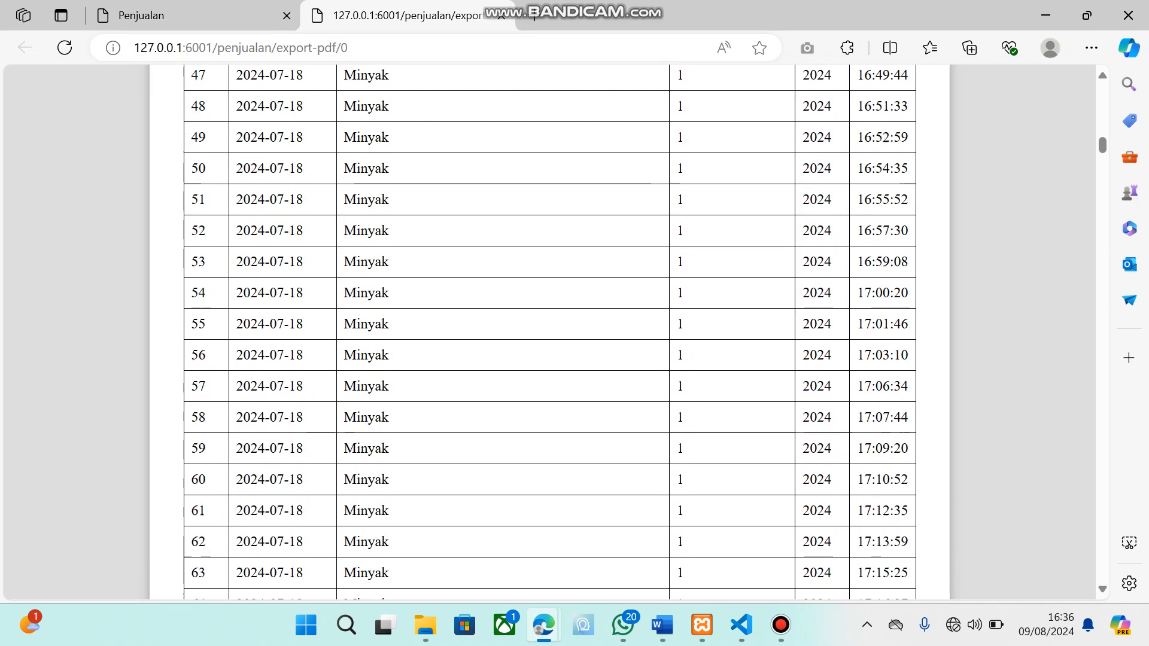
scroll(550, 333, "down", 9)
scroll(550, 332, "up", 20)
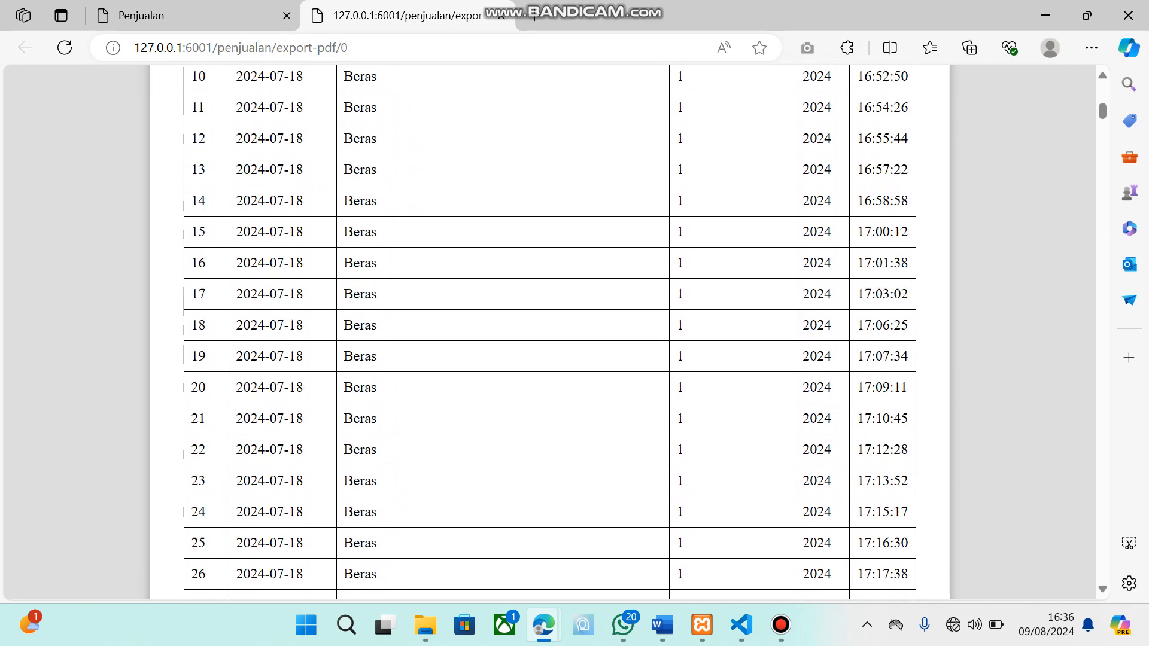
scroll(550, 332, "up", 8)
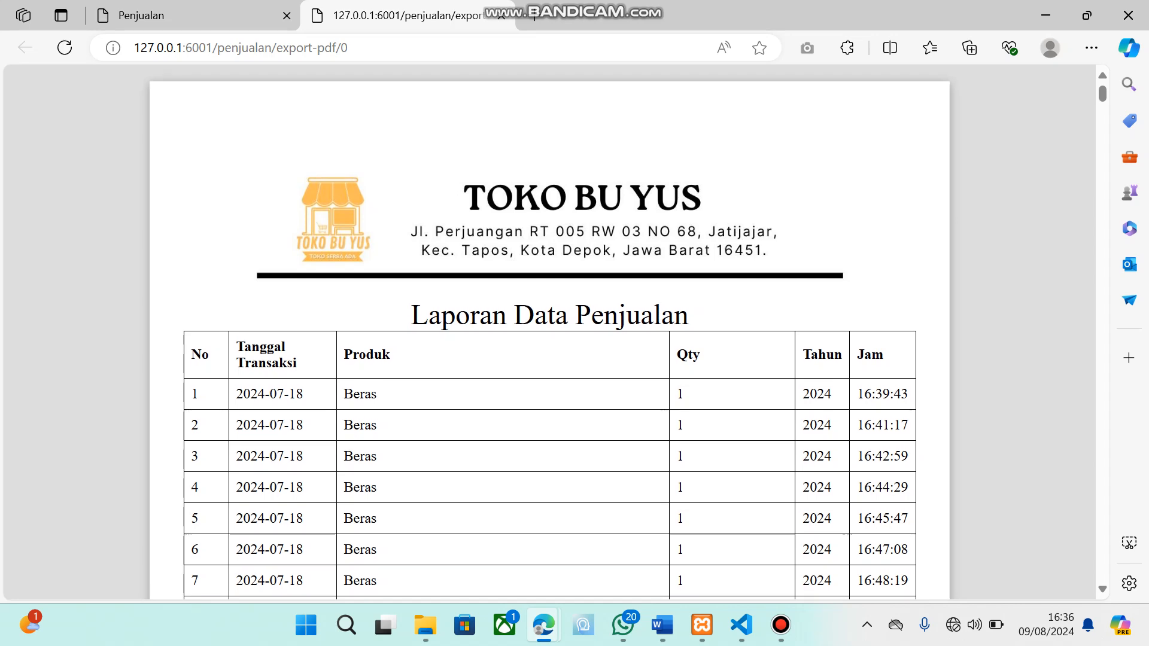
left_click(502, 16)
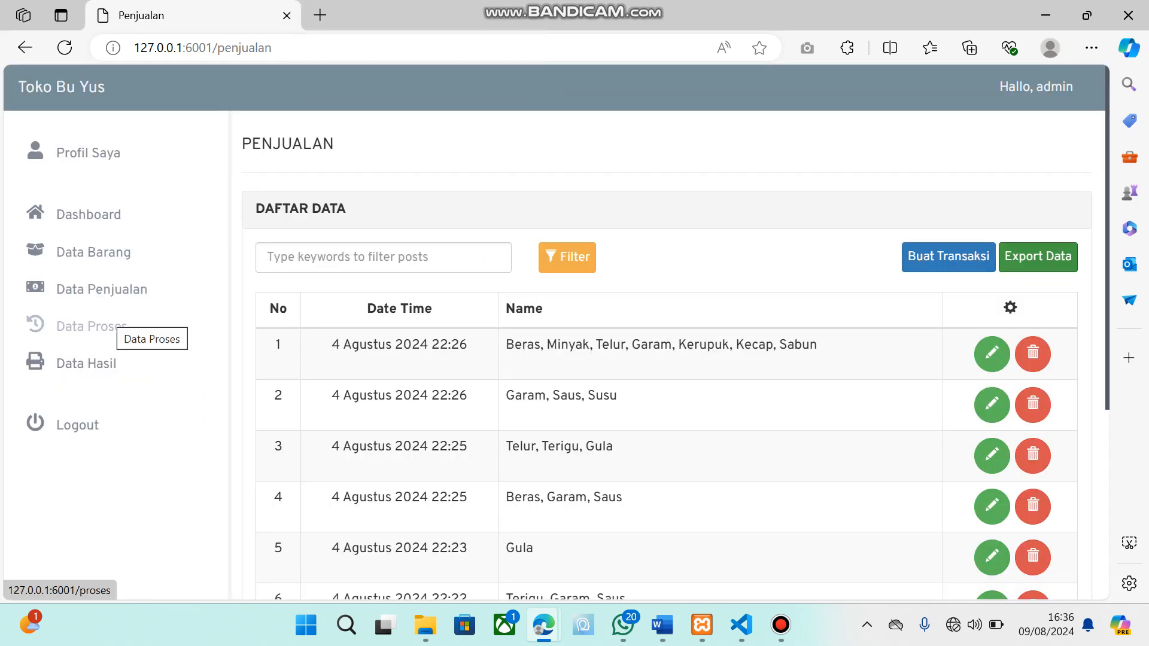
Open Data Proses and set the Apriori Start Date to 09/08/2024 and End Date to 10/08/2024
left_click(111, 326)
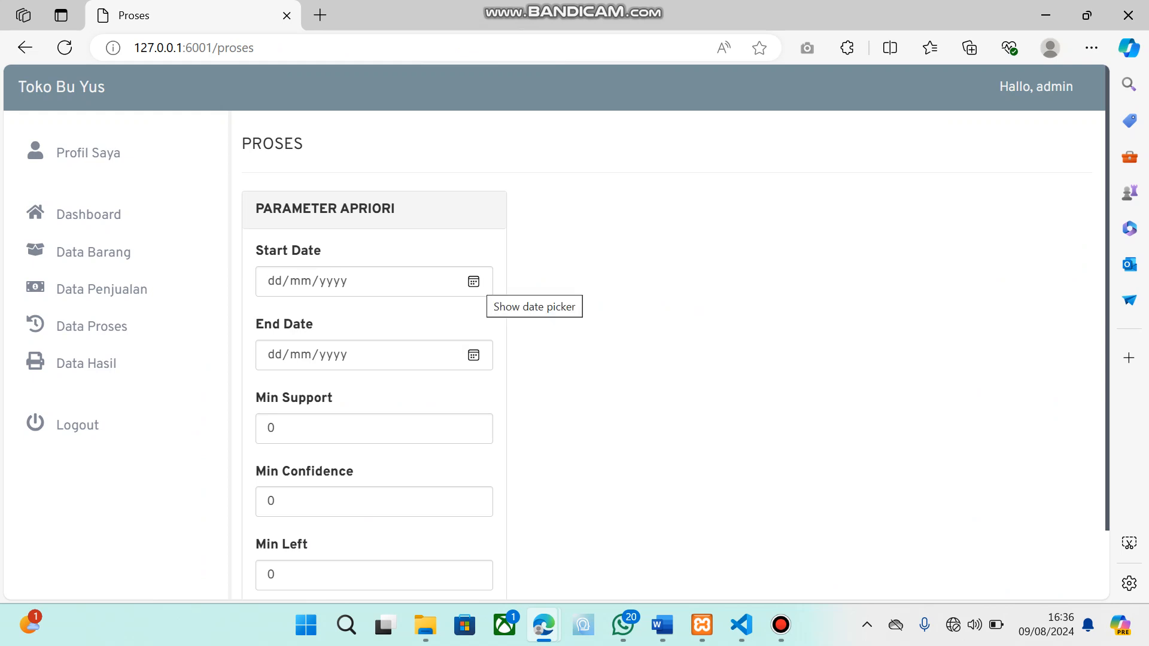
left_click(473, 281)
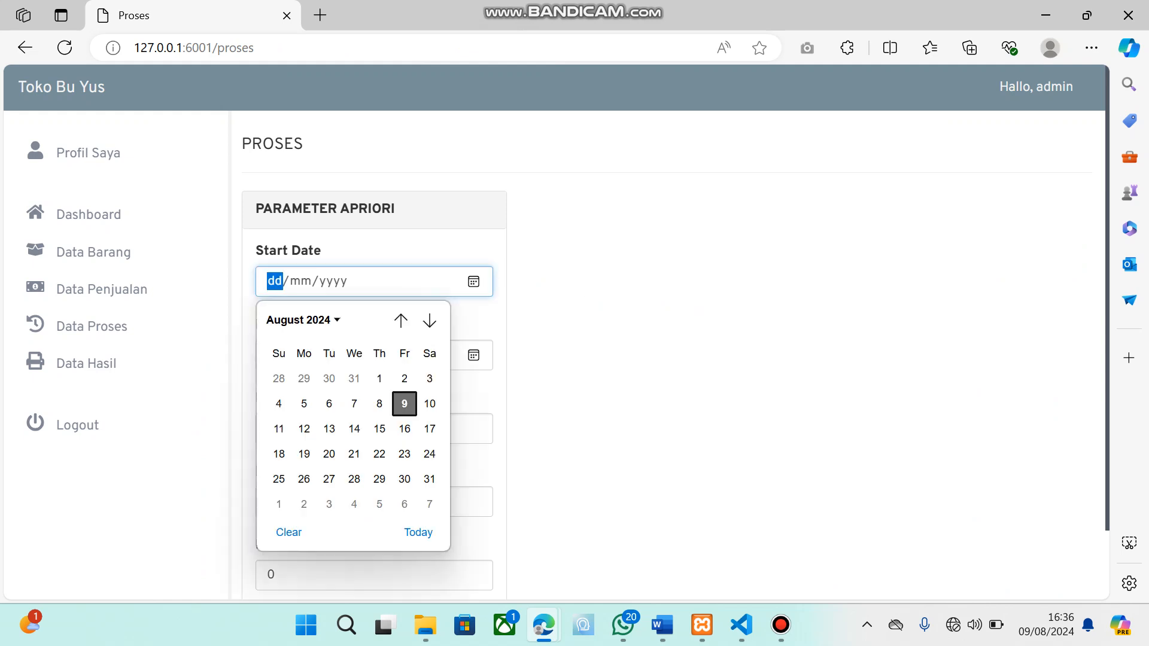
key("Return")
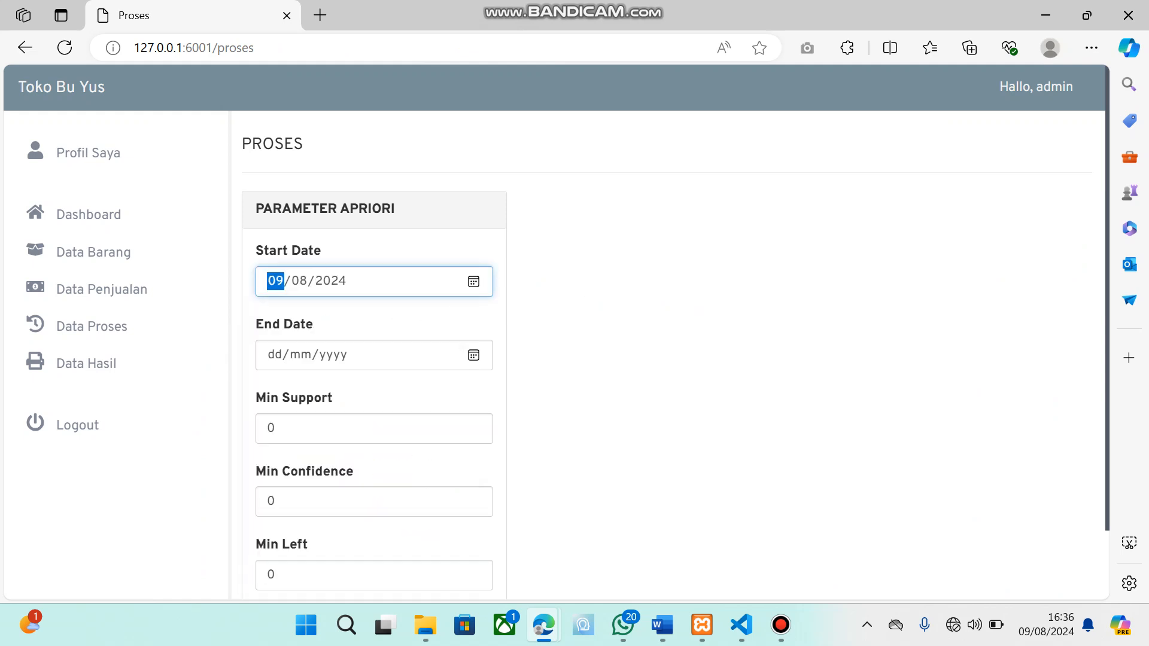
left_click(474, 355)
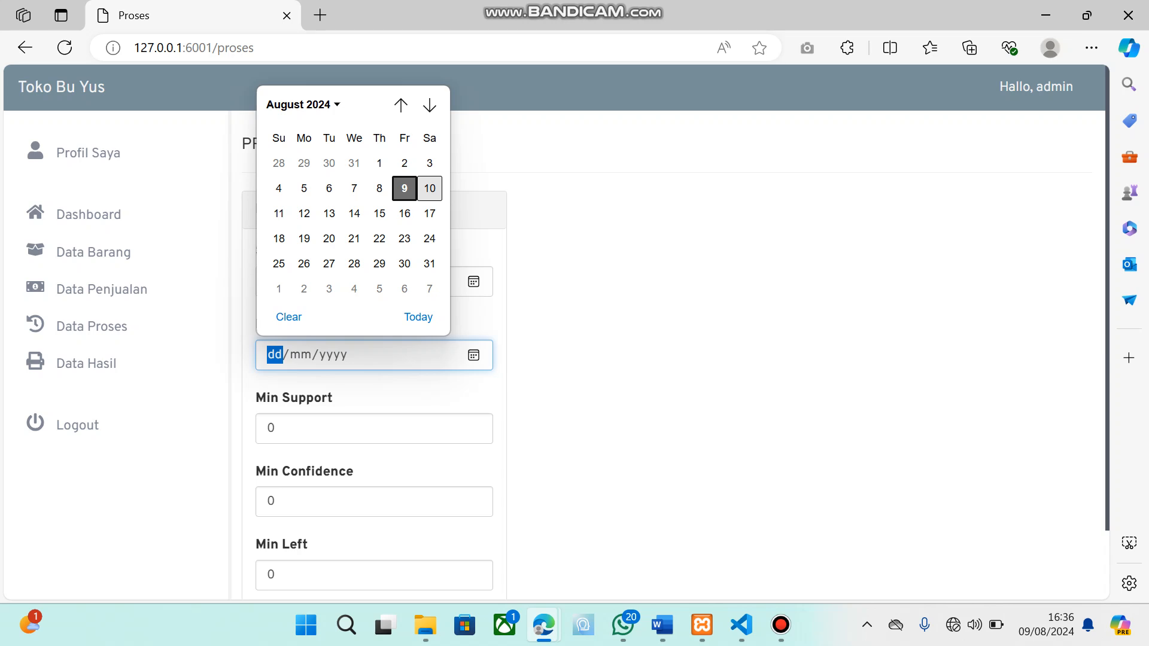
left_click(429, 188)
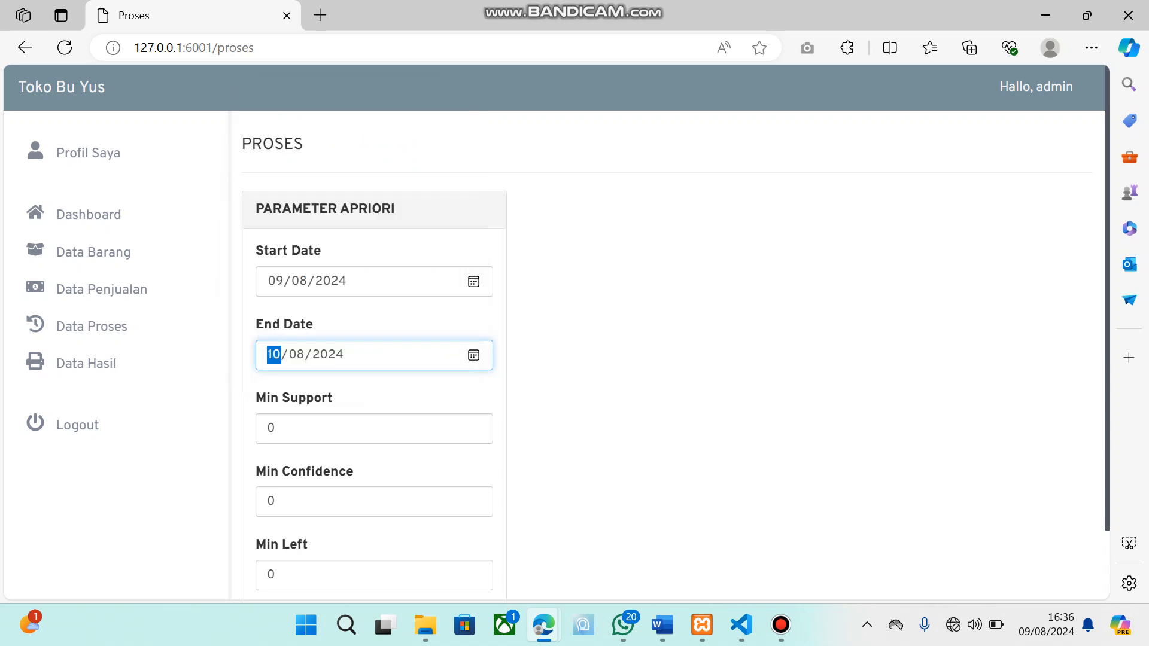
Set Min Support to 0.2, Min Confidence to 0.8 and Min Left to 1 in the Apriori parameters
scroll(374, 419, "down", 2)
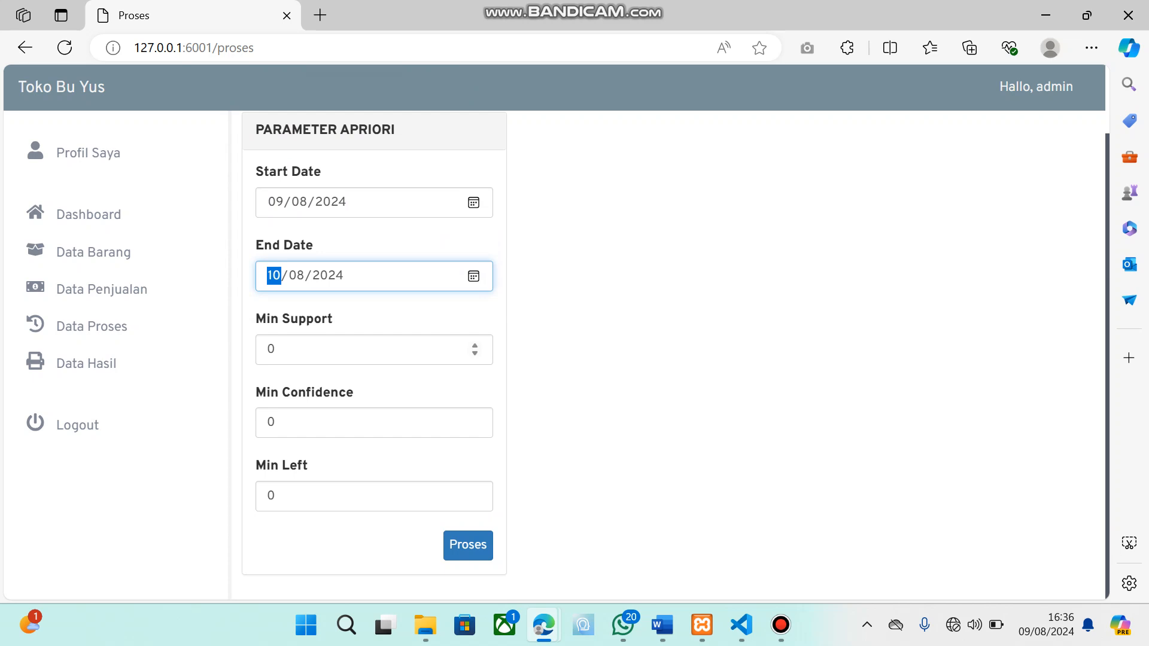
left_click(360, 349)
scroll(365, 383, "down", 1)
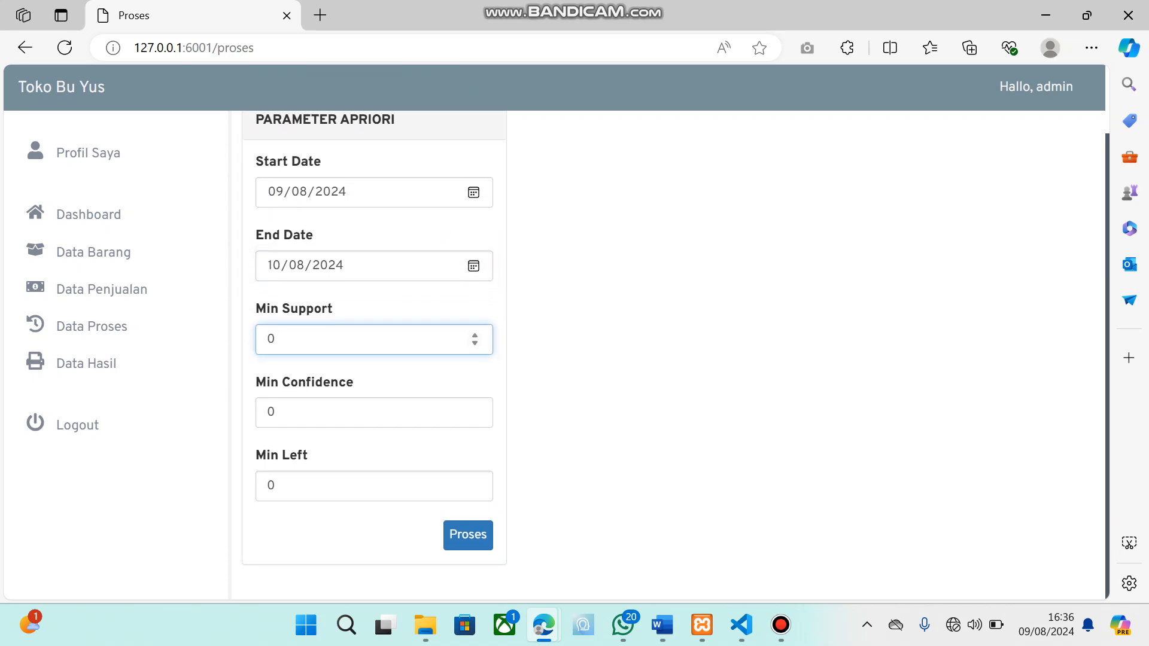
left_click(359, 422)
left_click(360, 350)
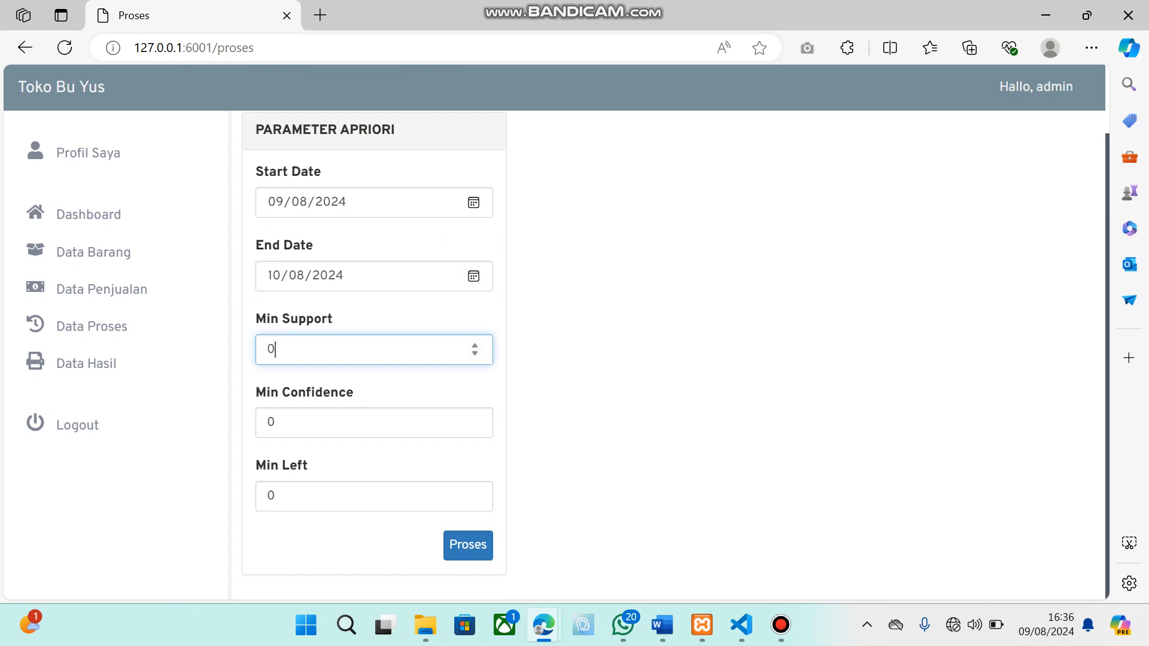
type(".2")
left_click(359, 422)
type(".")
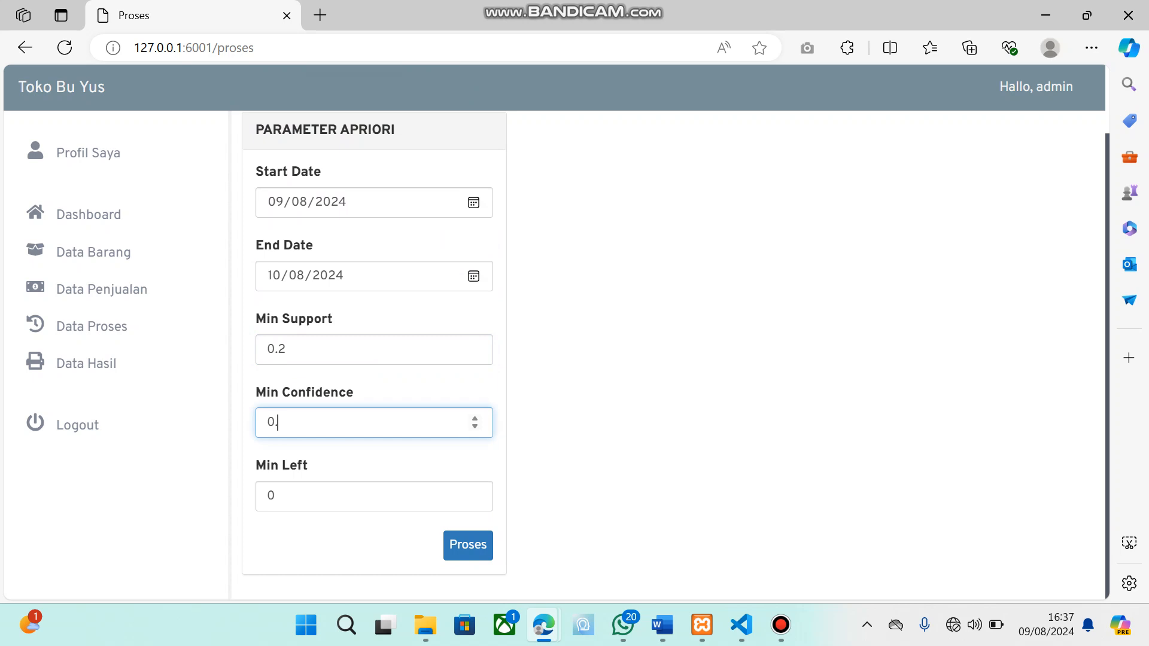
type("8")
left_click(360, 496)
key("BackSpace")
type("1")
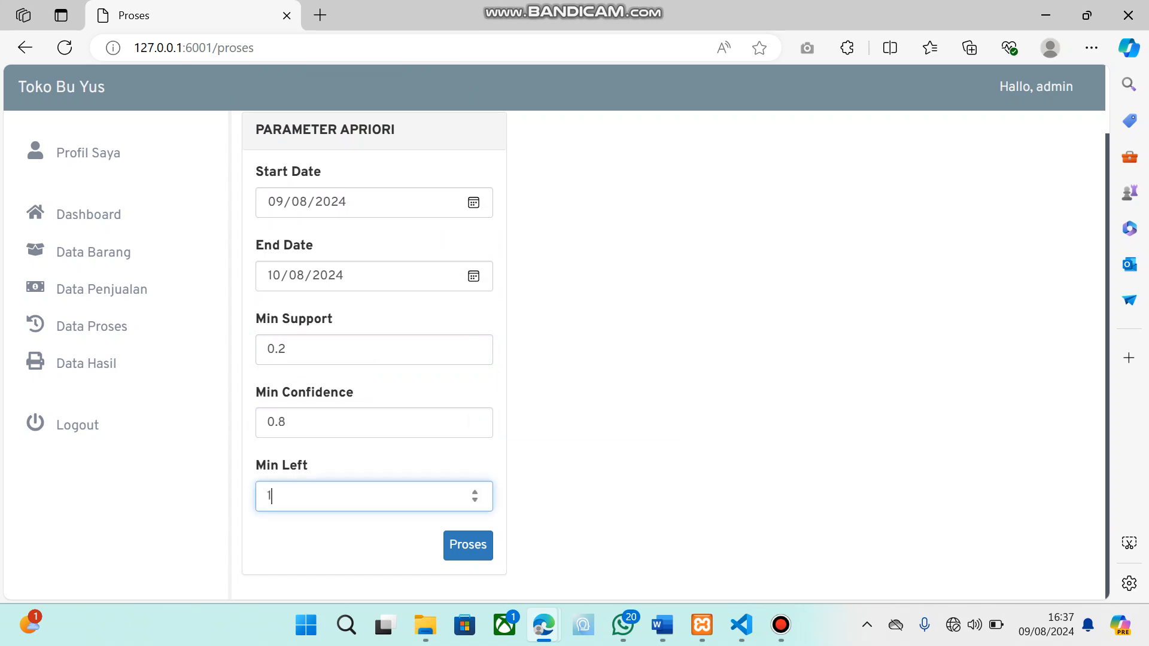
Run the Apriori process with the entered parameters and look over its item set results
left_click(468, 545)
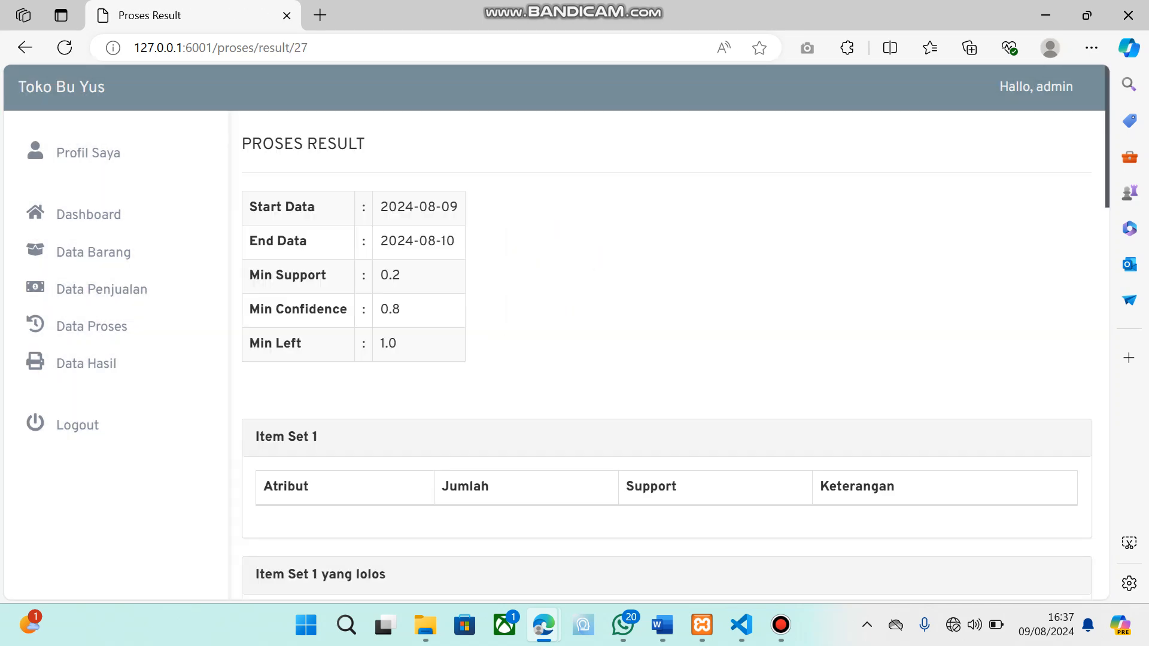
scroll(667, 355, "down", 5)
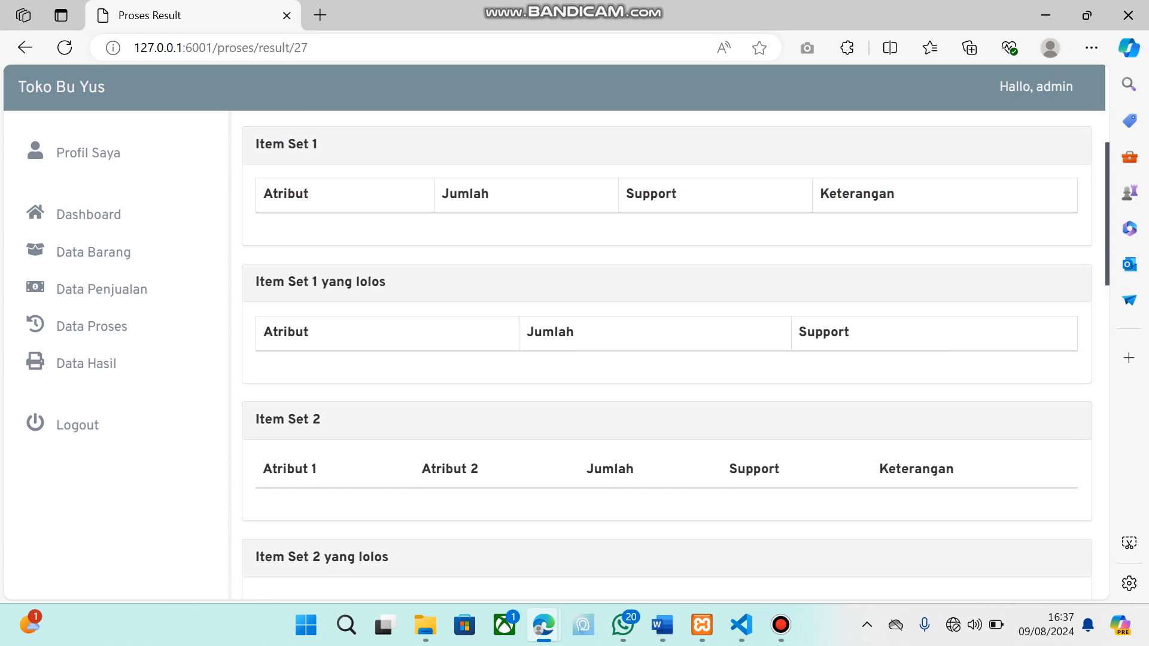
scroll(668, 356, "up", 5)
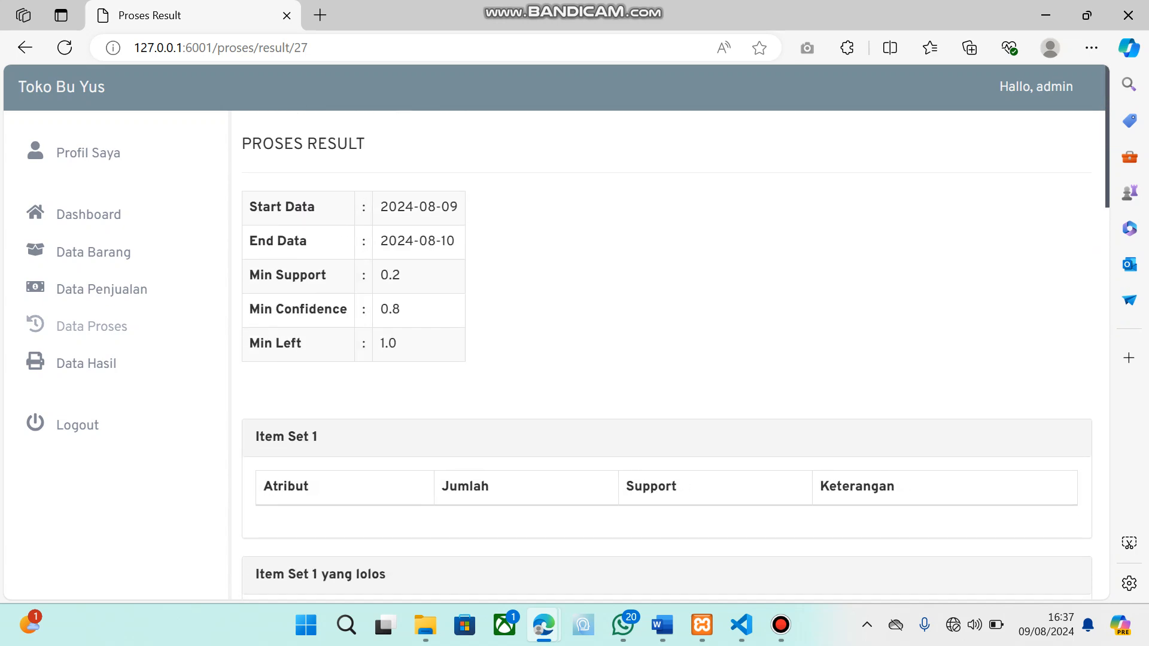
Open Data Hasil and look over the list of stored process results
left_click(90, 363)
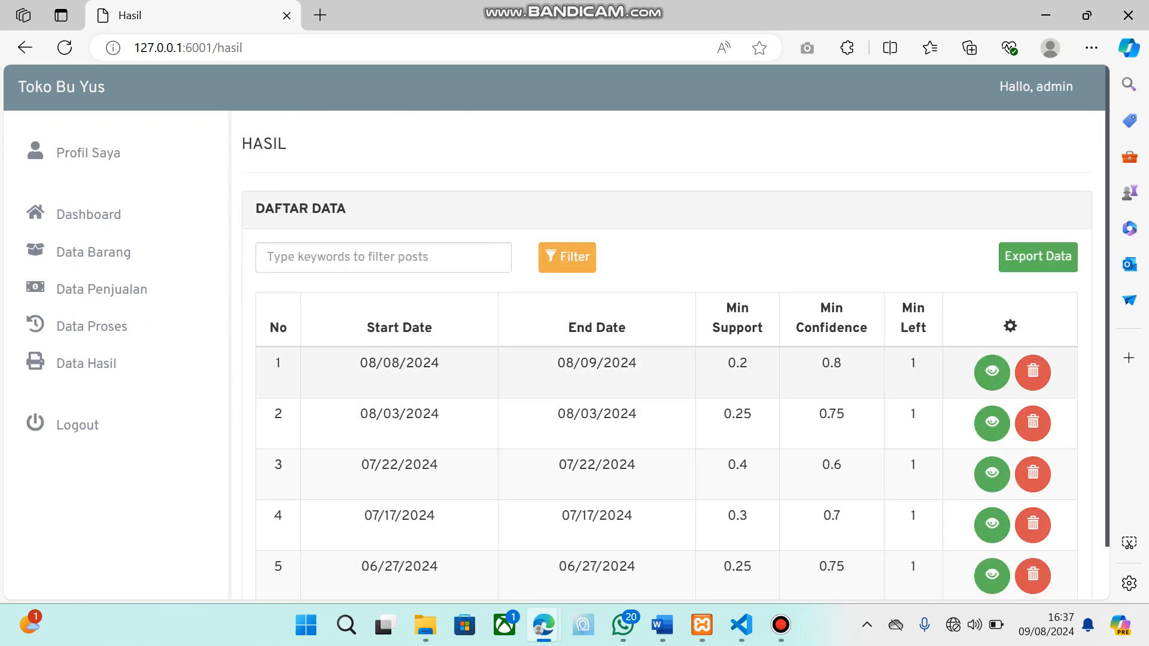
scroll(668, 371, "down", 2)
scroll(668, 371, "up", 2)
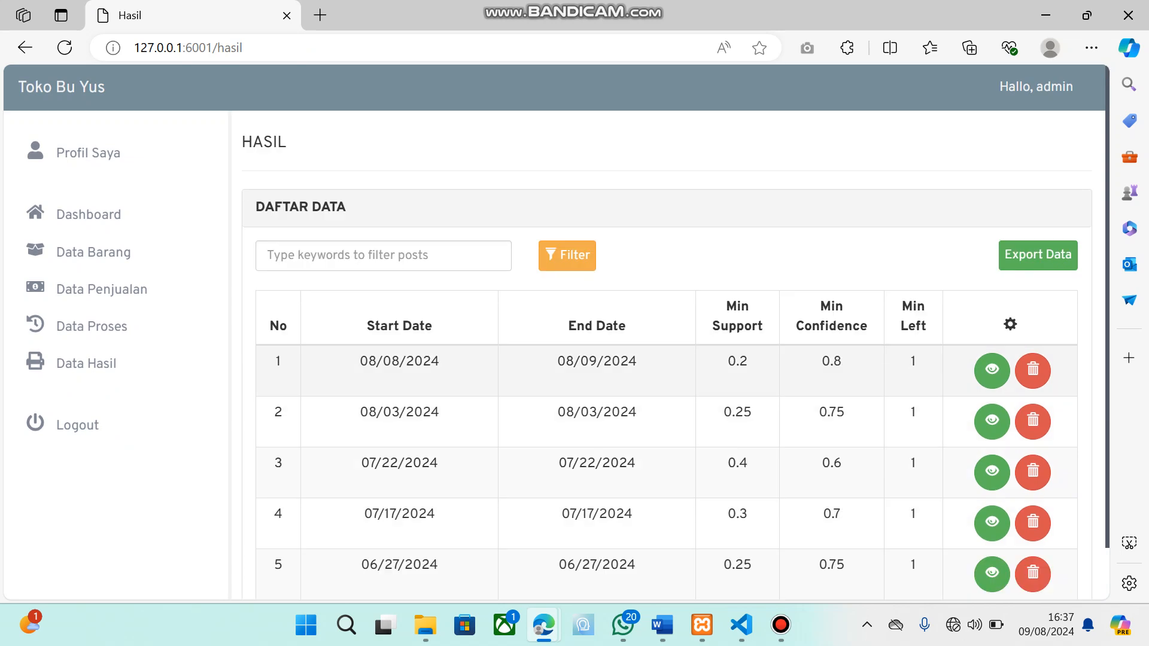
scroll(667, 359, "down", 1)
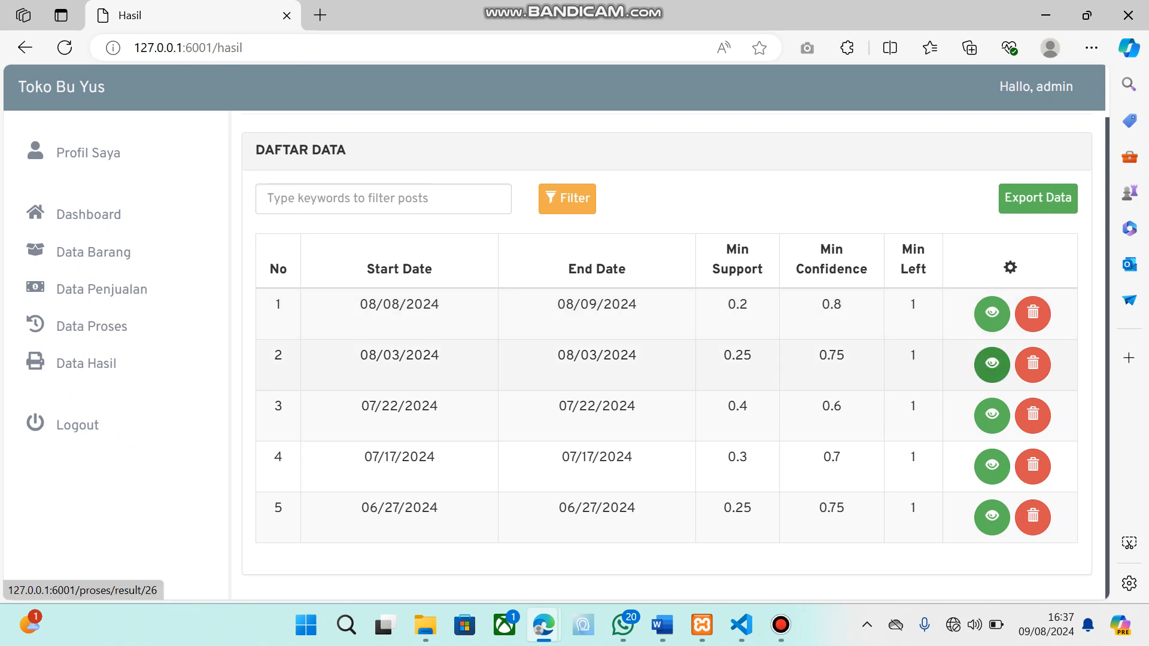
View the stored result dated 08/03/2024 and examine its parameters and the Item Set 1 table
left_click(992, 364)
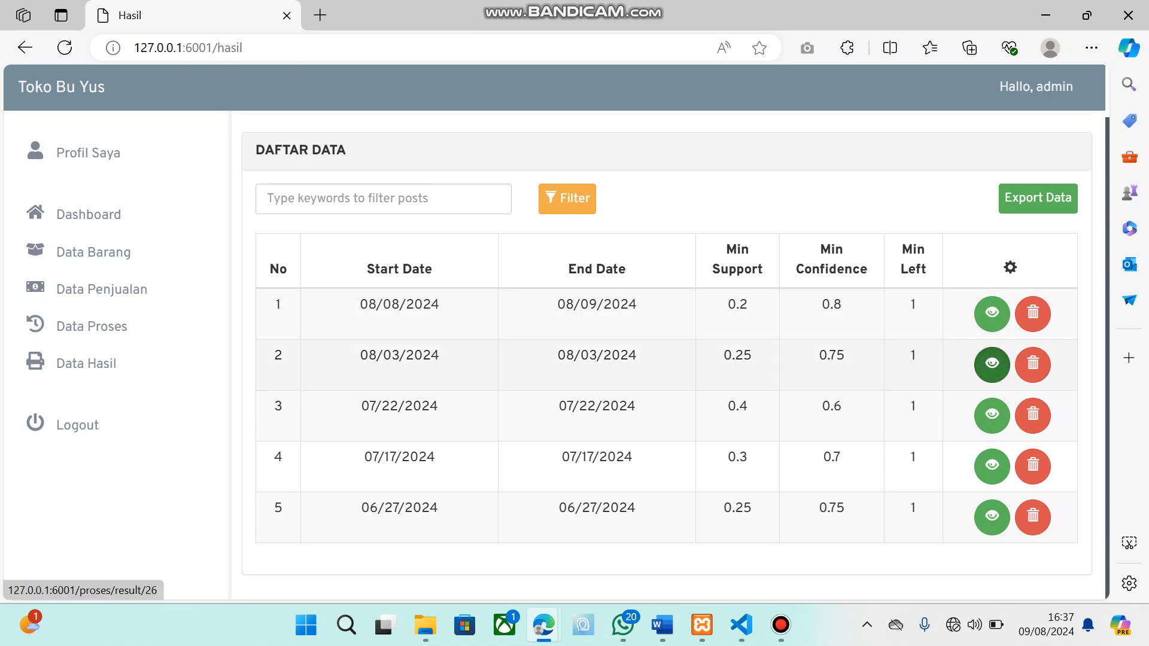
scroll(667, 359, "down", 3)
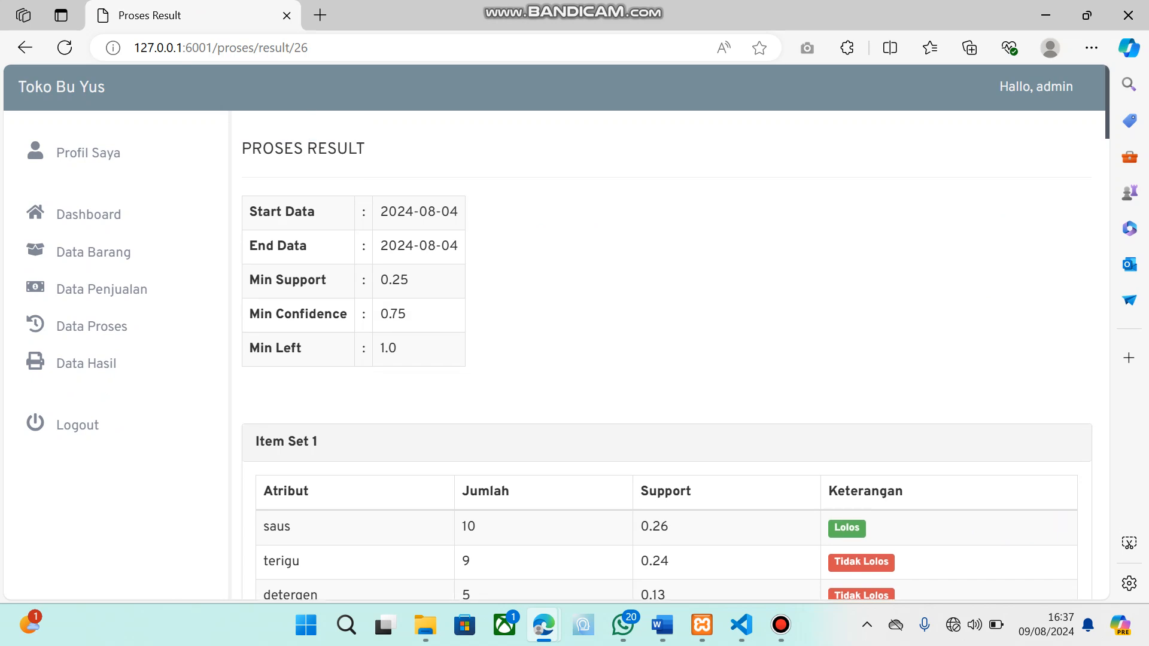
scroll(667, 336, "down", 1)
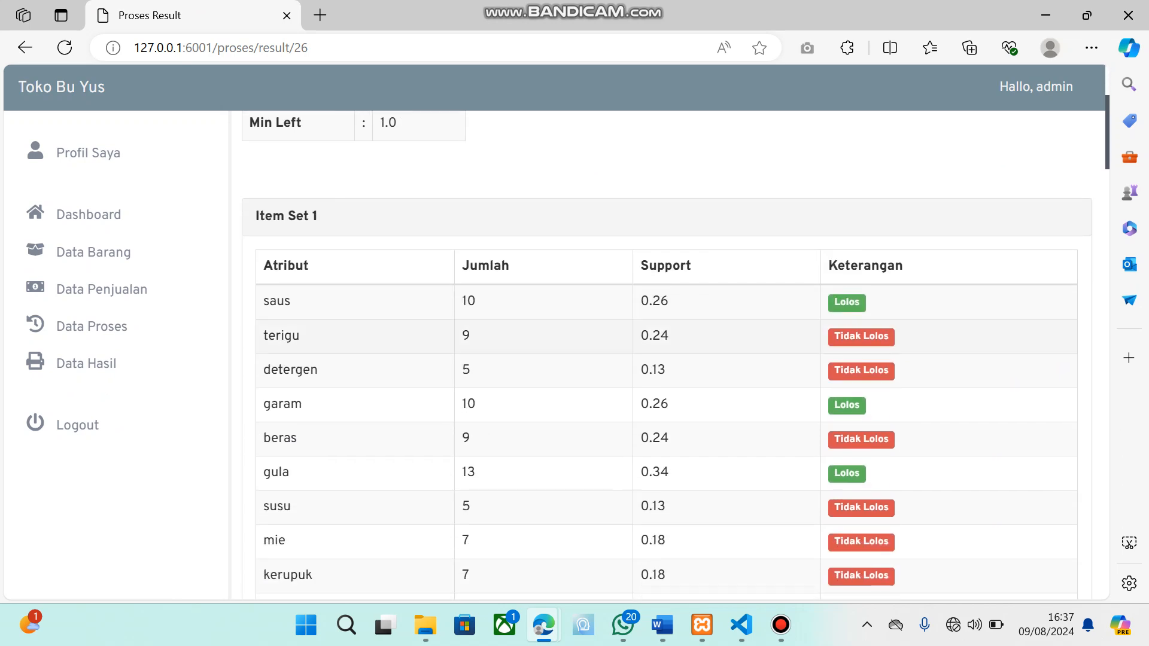
scroll(668, 336, "up", 1)
scroll(668, 336, "down", 1)
scroll(667, 335, "up", 3)
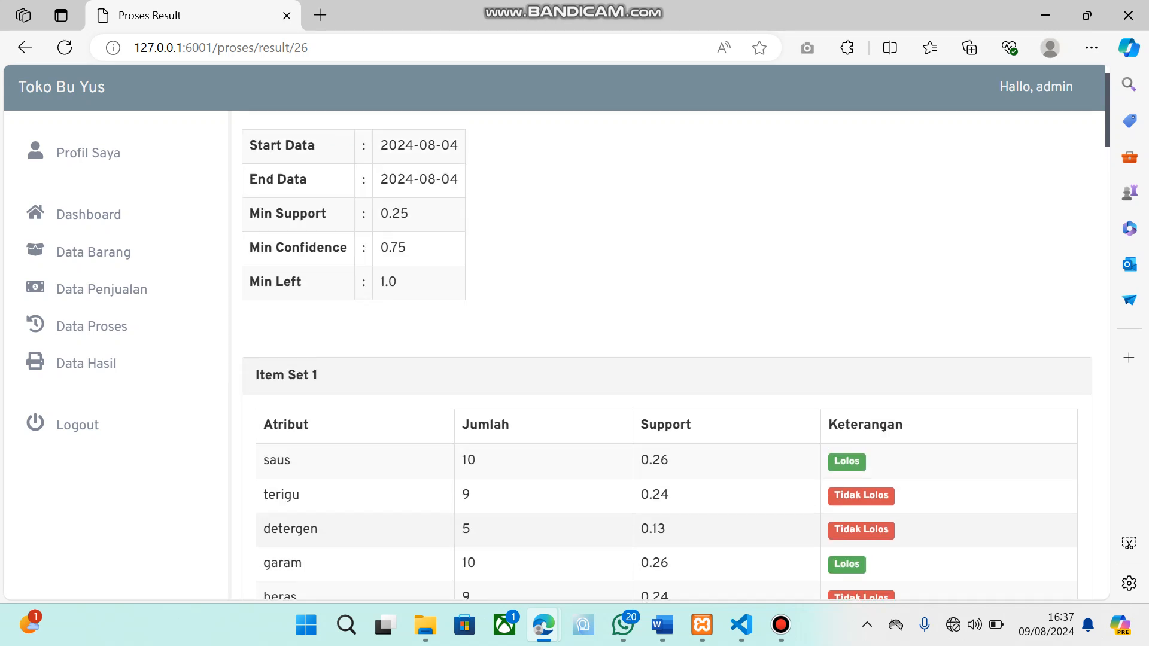
scroll(667, 335, "up", 1)
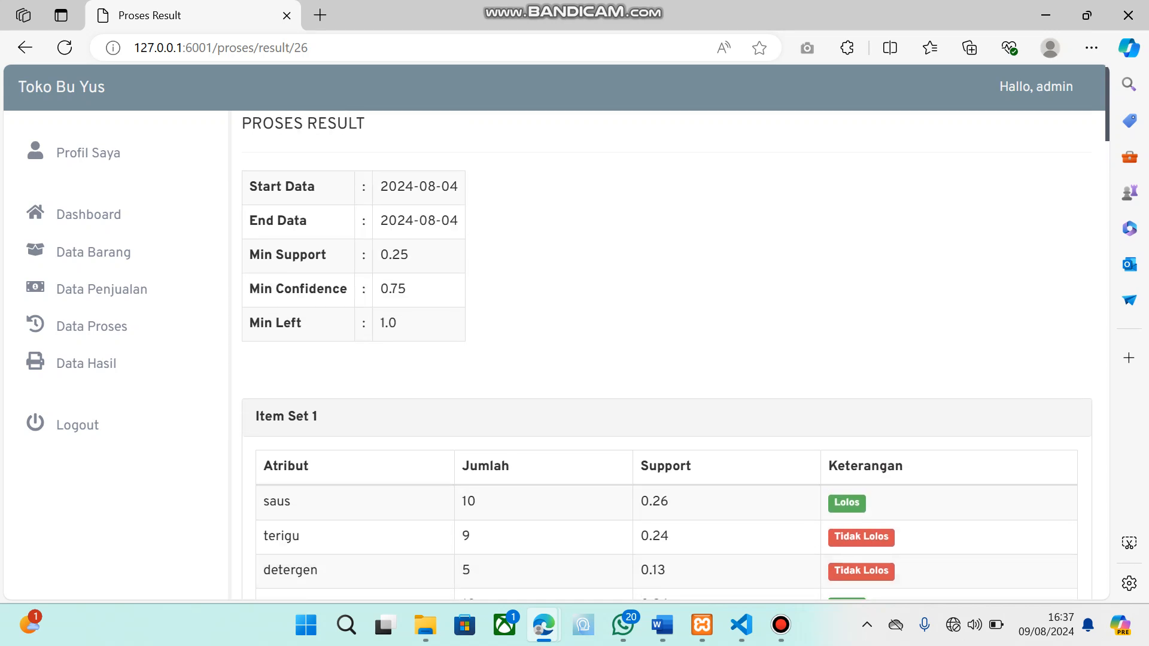
Examine the stored result's parameters, the Item Set 1 table and the table of passing Item Set 1 entries
scroll(667, 335, "down", 1)
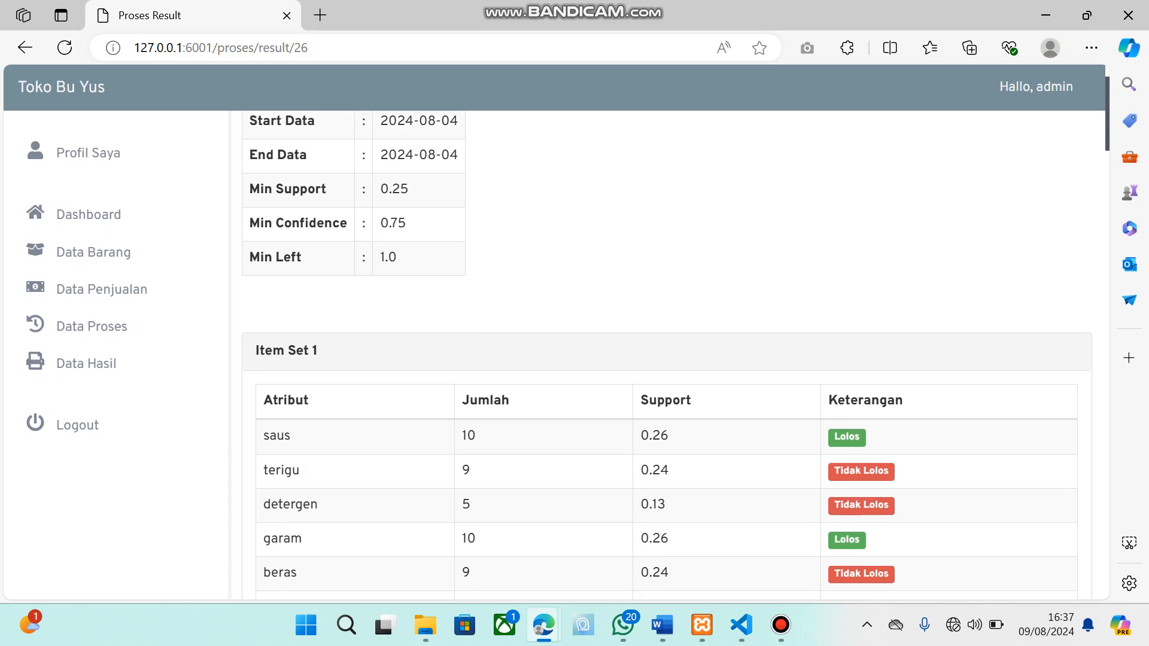
scroll(667, 335, "up", 2)
scroll(667, 359, "down", 5)
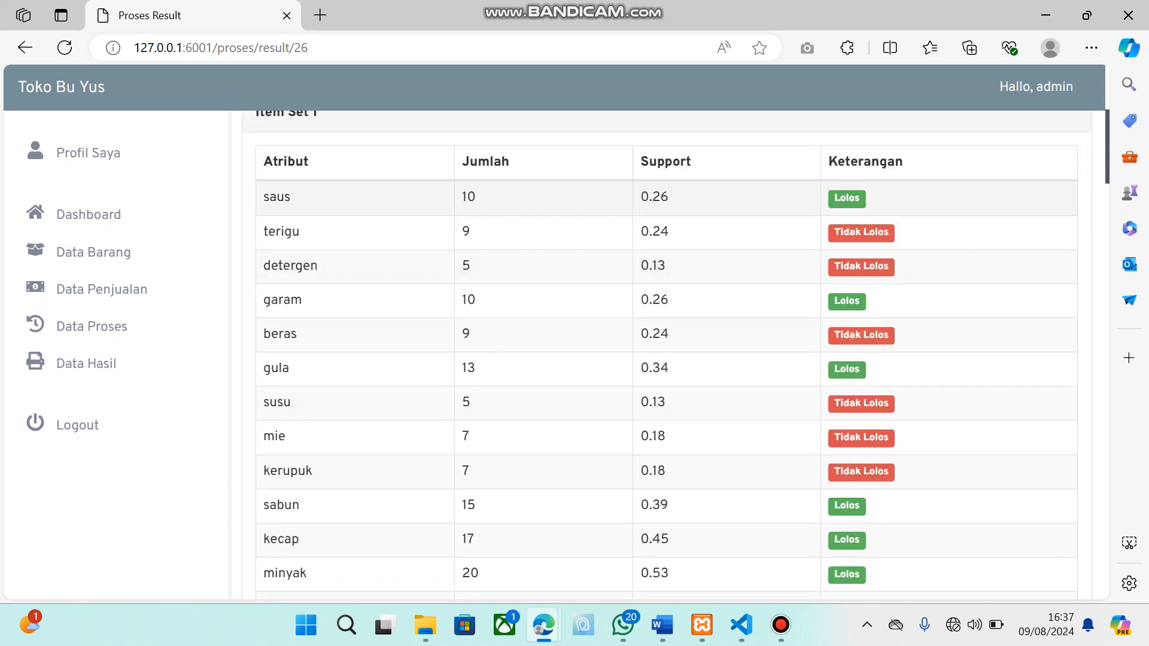
scroll(668, 359, "up", 1)
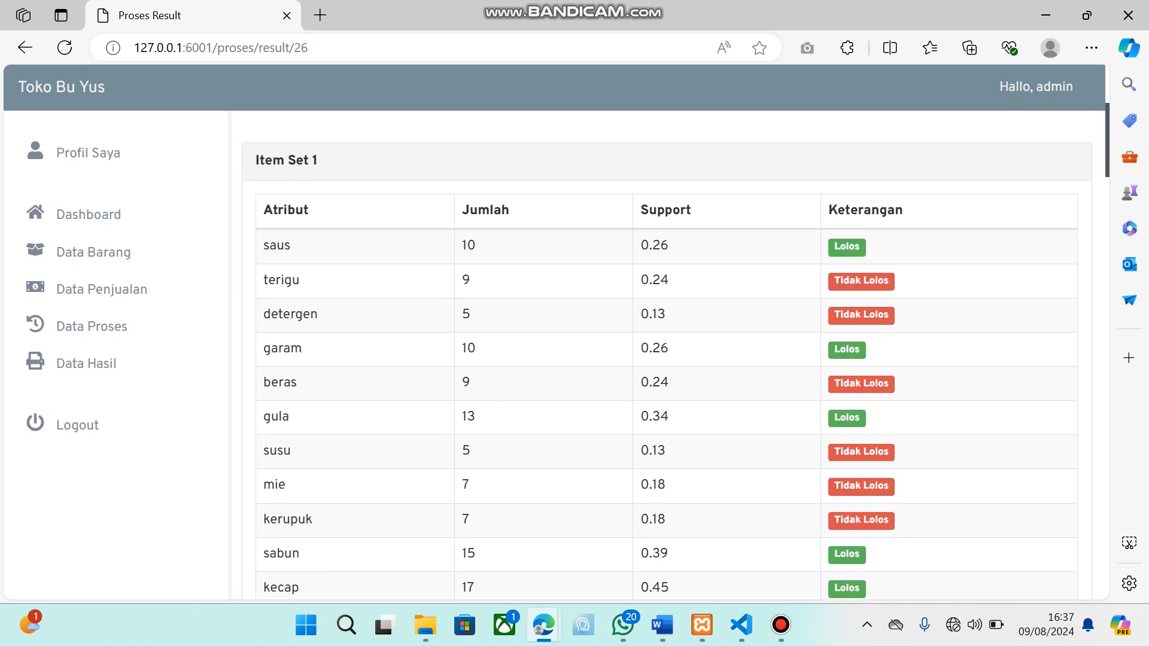
scroll(667, 359, "down", 1)
scroll(668, 360, "down", 7)
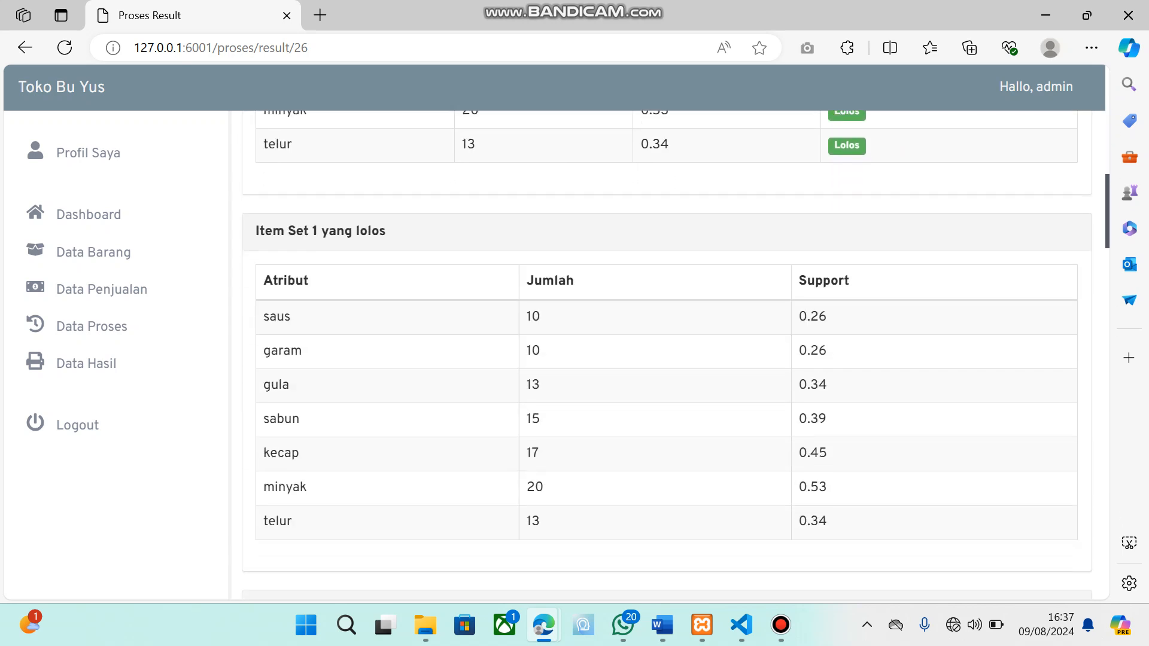
scroll(667, 359, "down", 1)
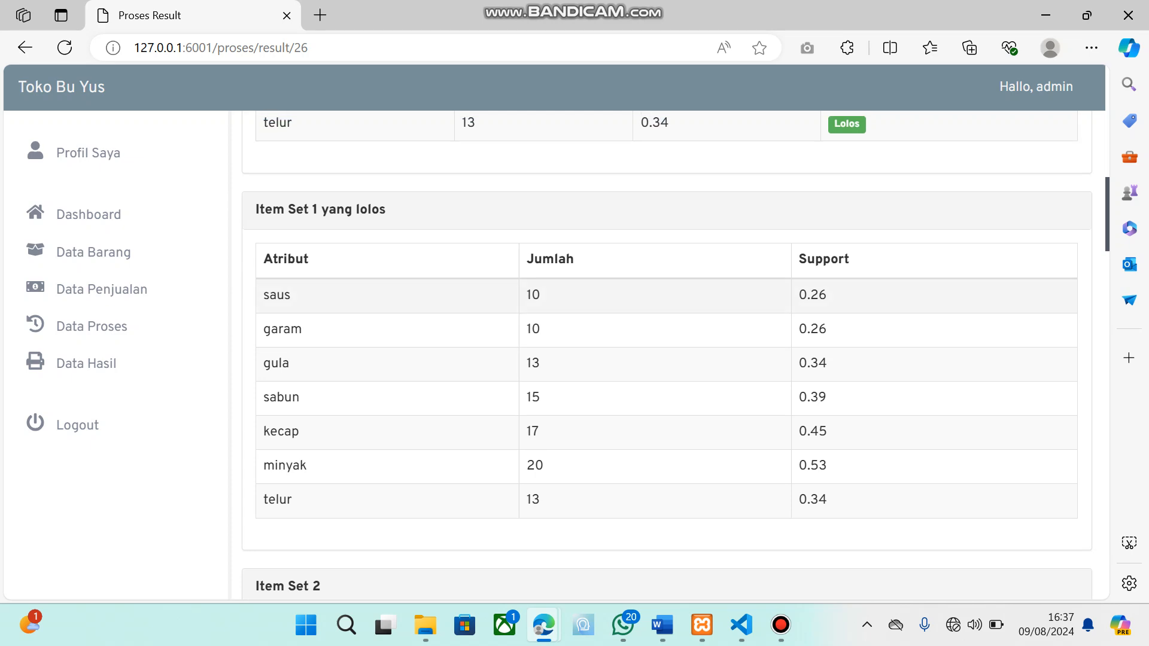
Examine the Item Set 2 and Item Set 3 tables of the result together with their passing combinations
scroll(668, 359, "down", 5)
scroll(667, 354, "up", 2)
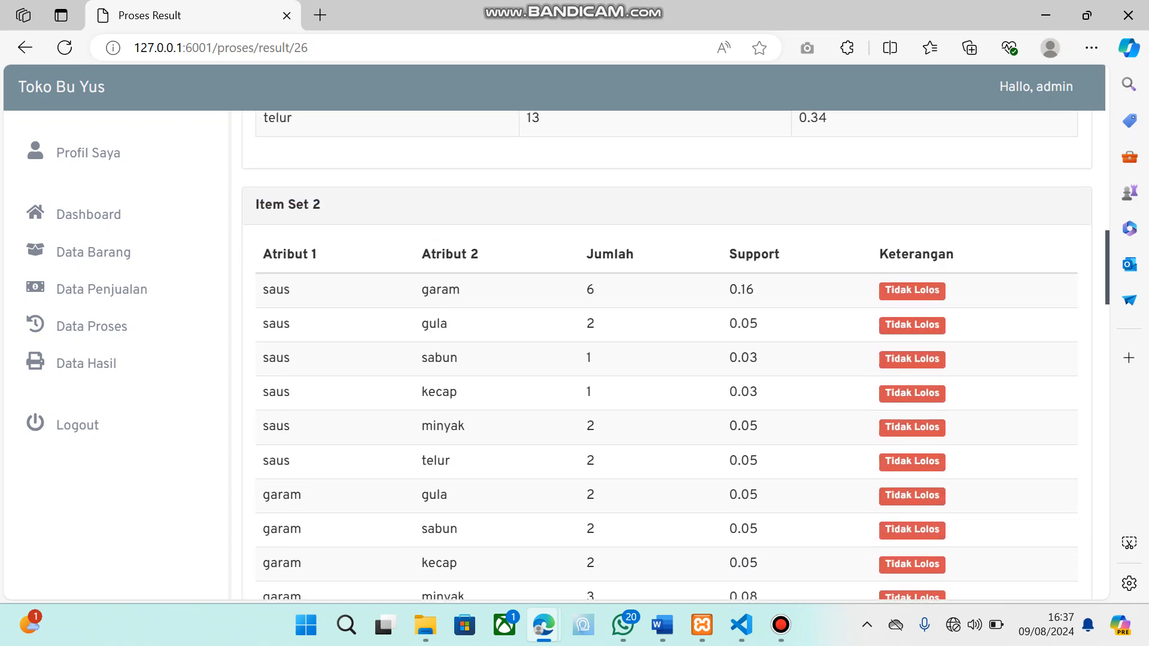
scroll(666, 355, "down", 5)
scroll(667, 354, "down", 3)
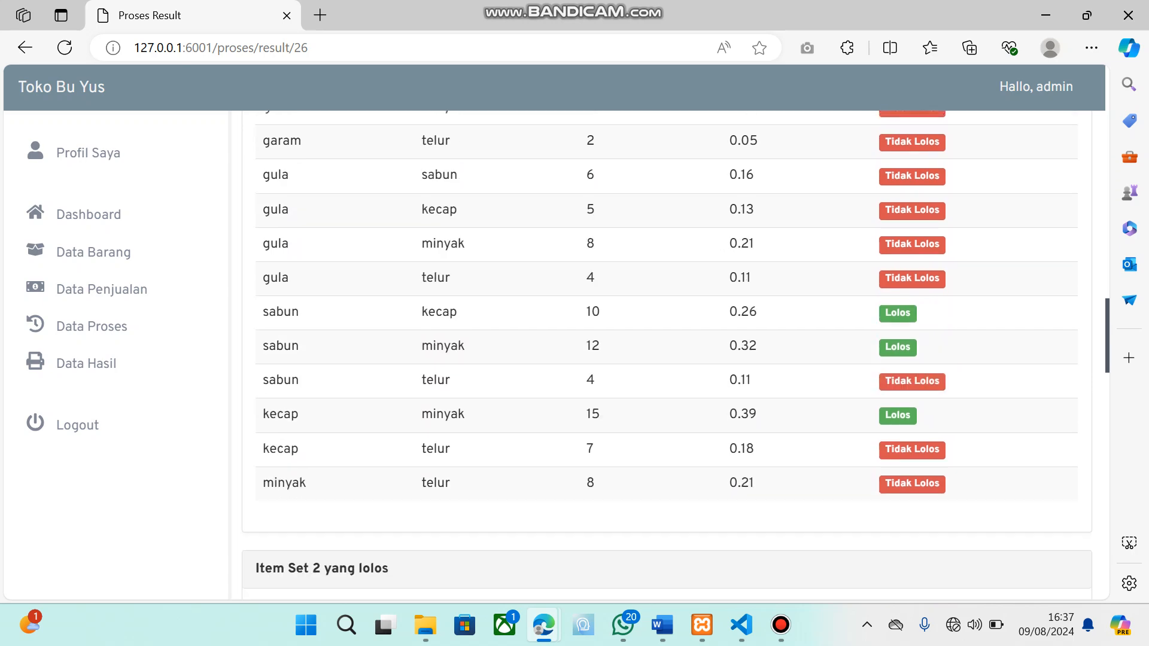
scroll(666, 354, "down", 5)
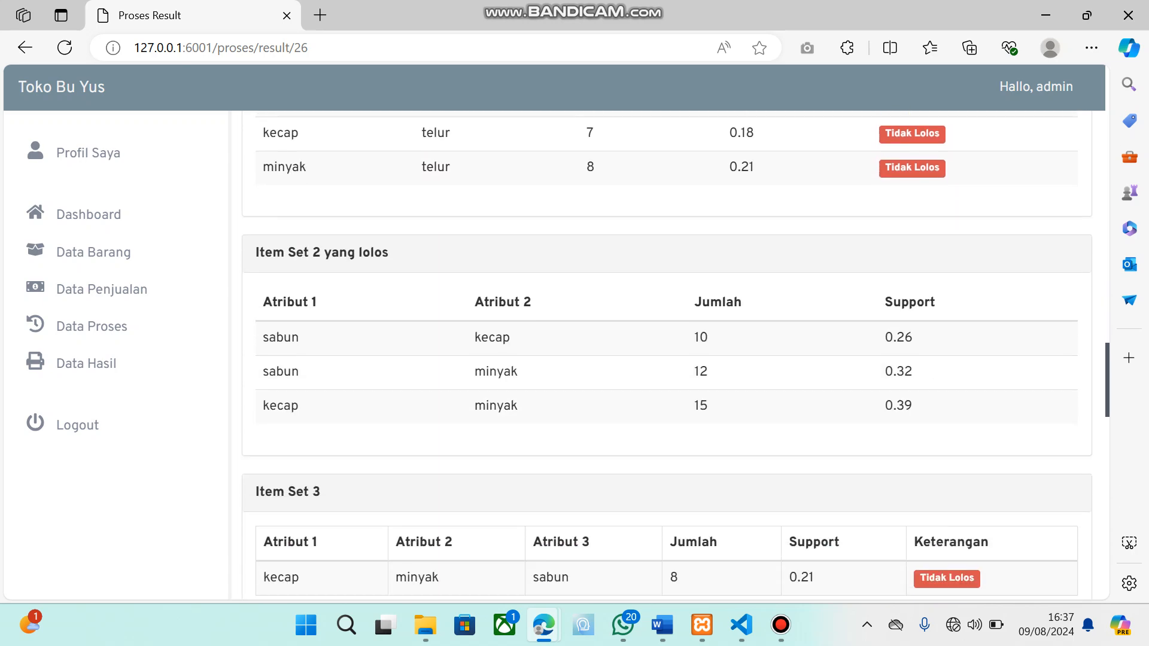
scroll(667, 355, "down", 4)
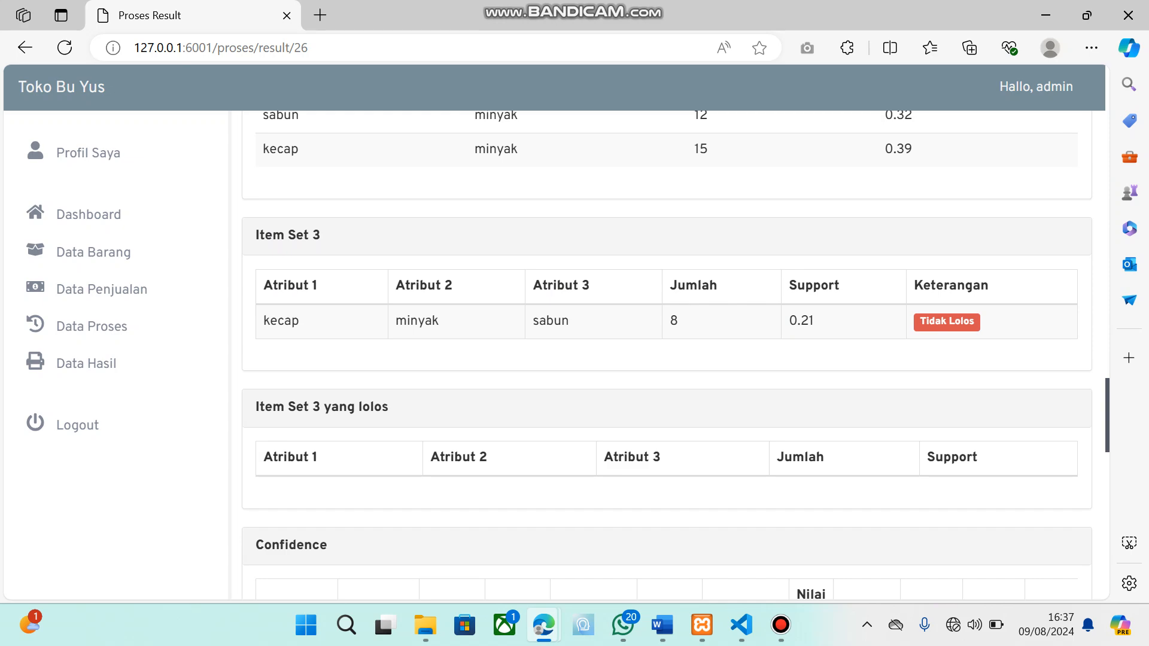
Examine all columns of the Confidence table, the Analisa rules and the Grafik Rule Asiosiasi yang terbentuk chart
scroll(667, 355, "down", 5)
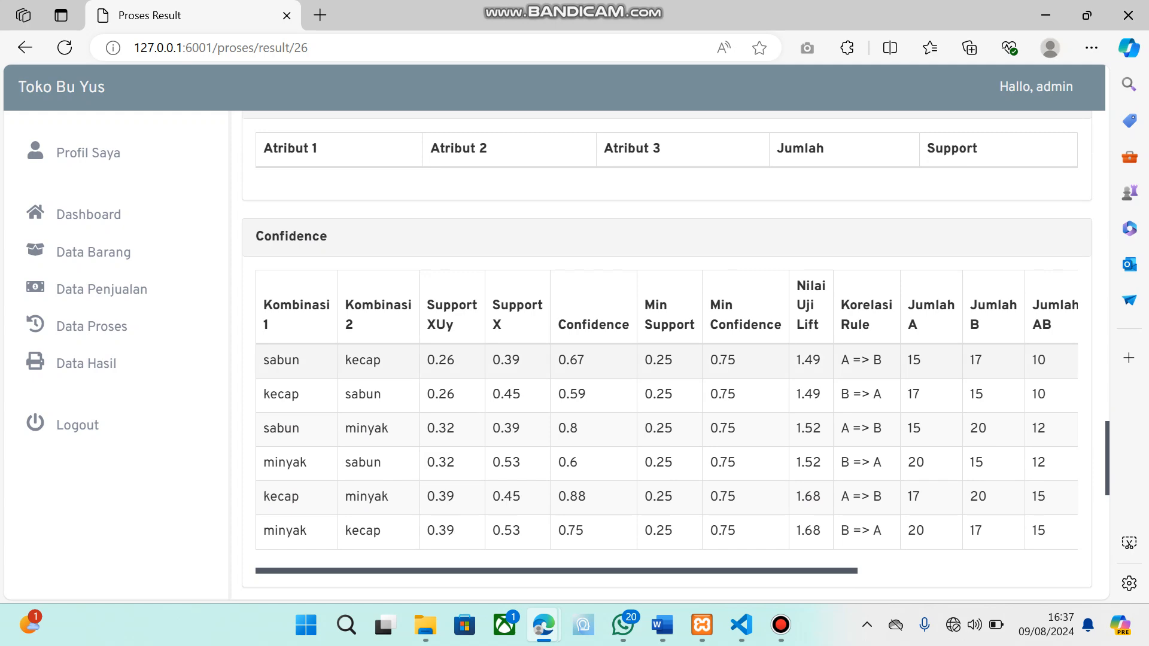
scroll(667, 410, "right", 5)
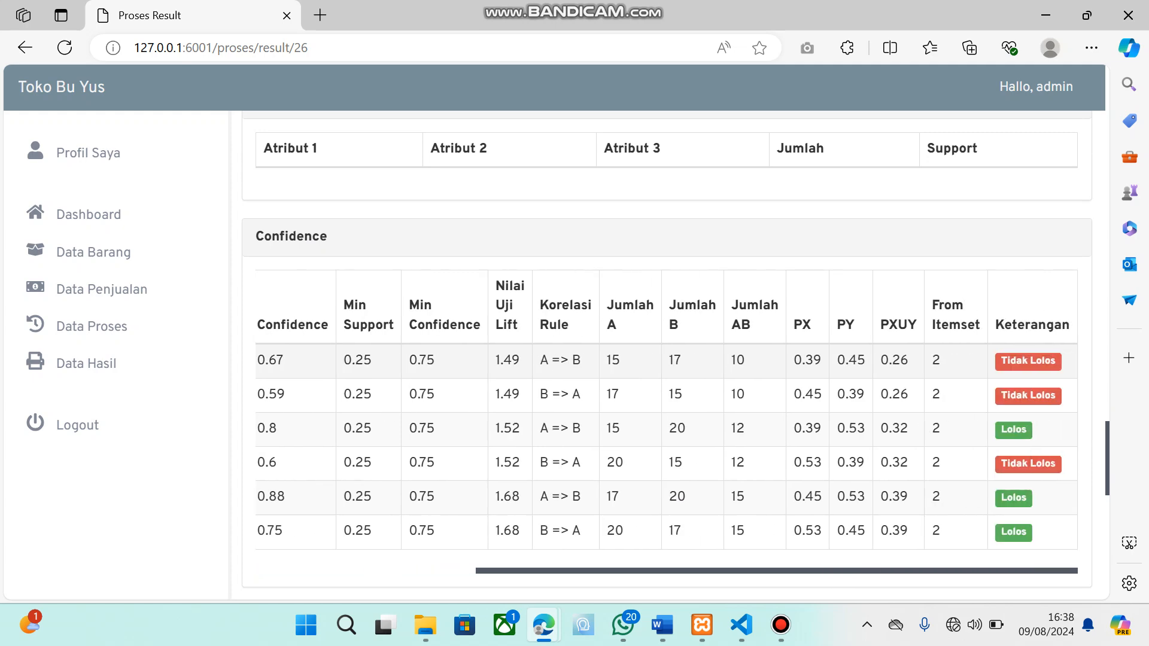
scroll(666, 354, "down", 1)
scroll(667, 372, "left", 5)
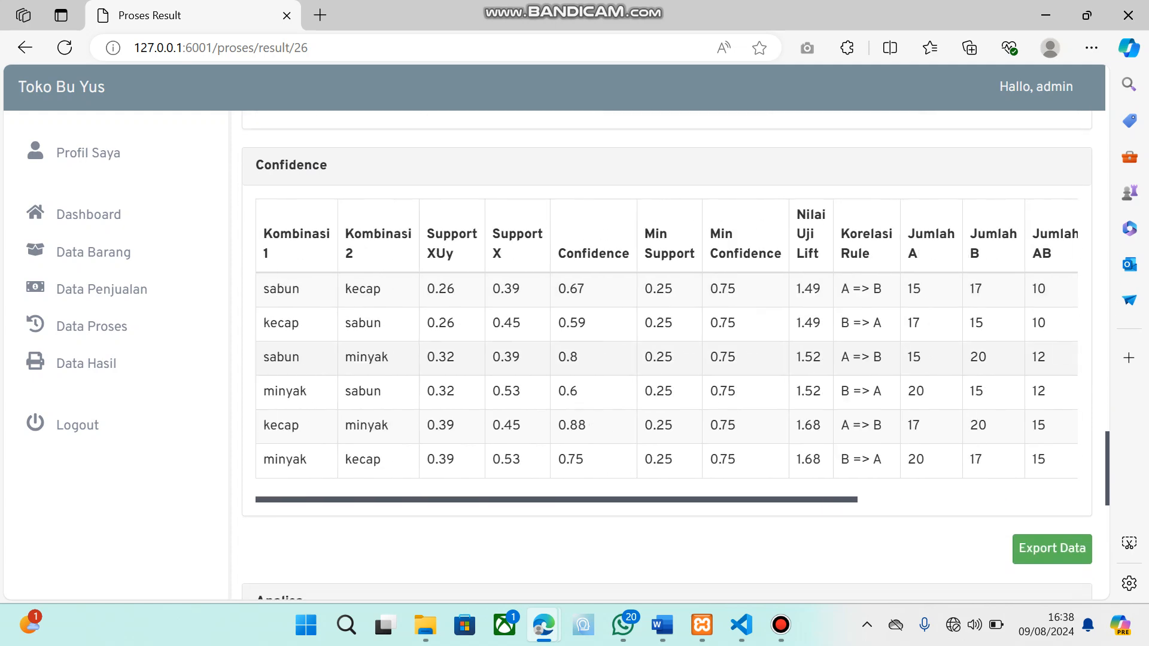
scroll(667, 358, "down", 5)
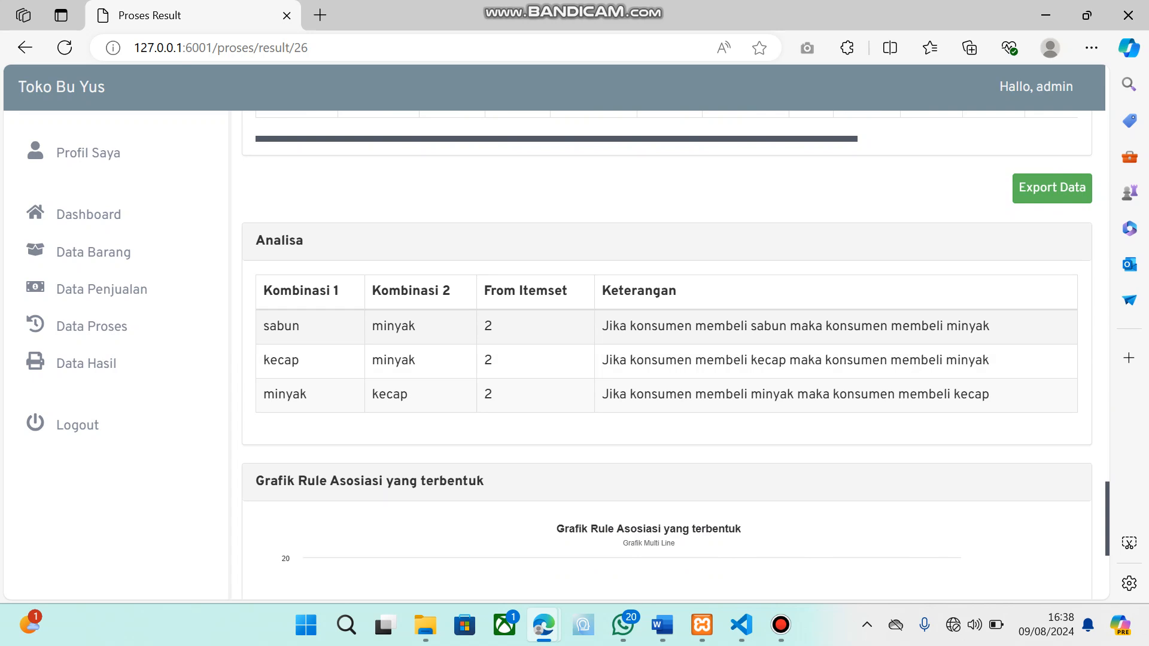
scroll(667, 352, "down", 5)
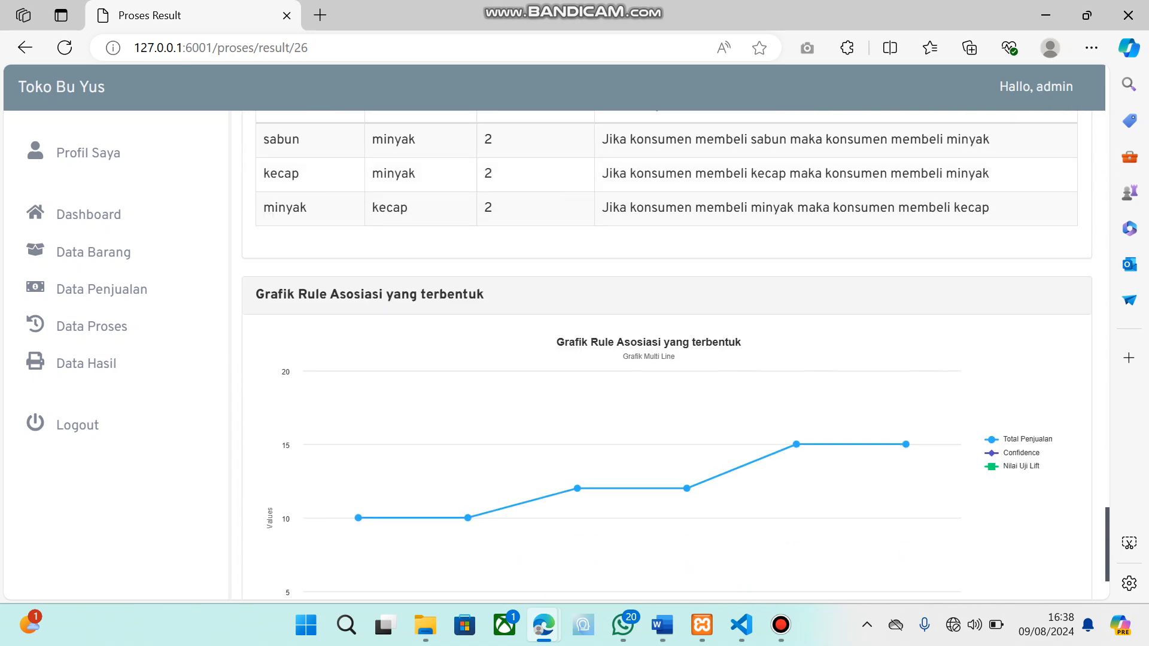
scroll(667, 359, "down", 1)
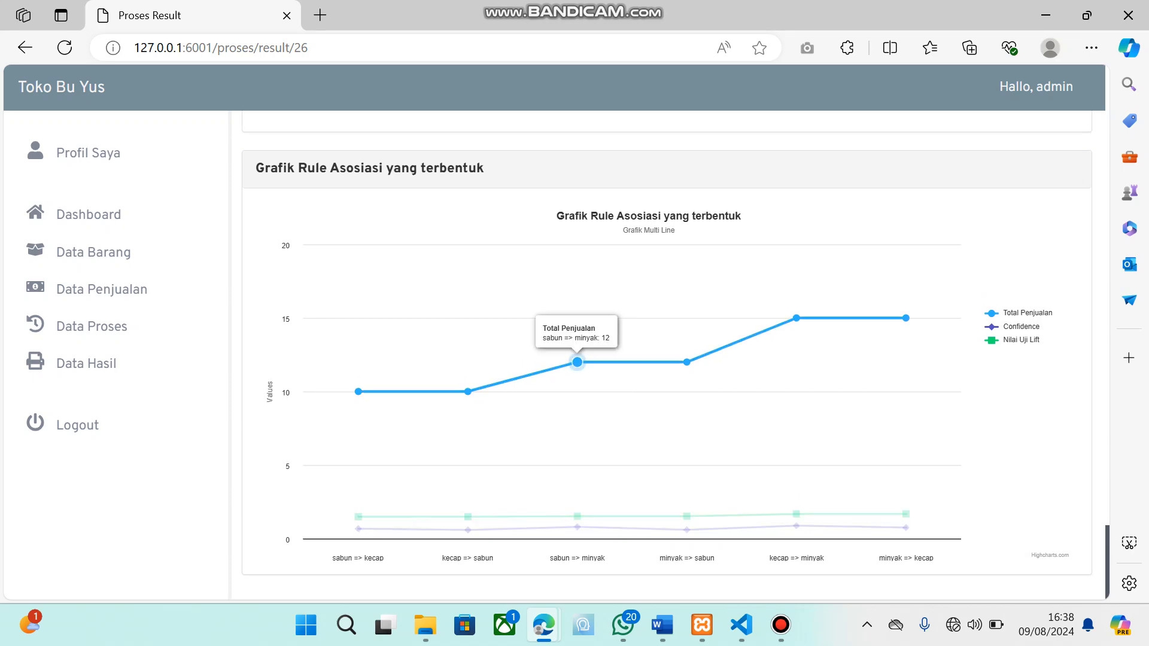
scroll(666, 353, "up", 9)
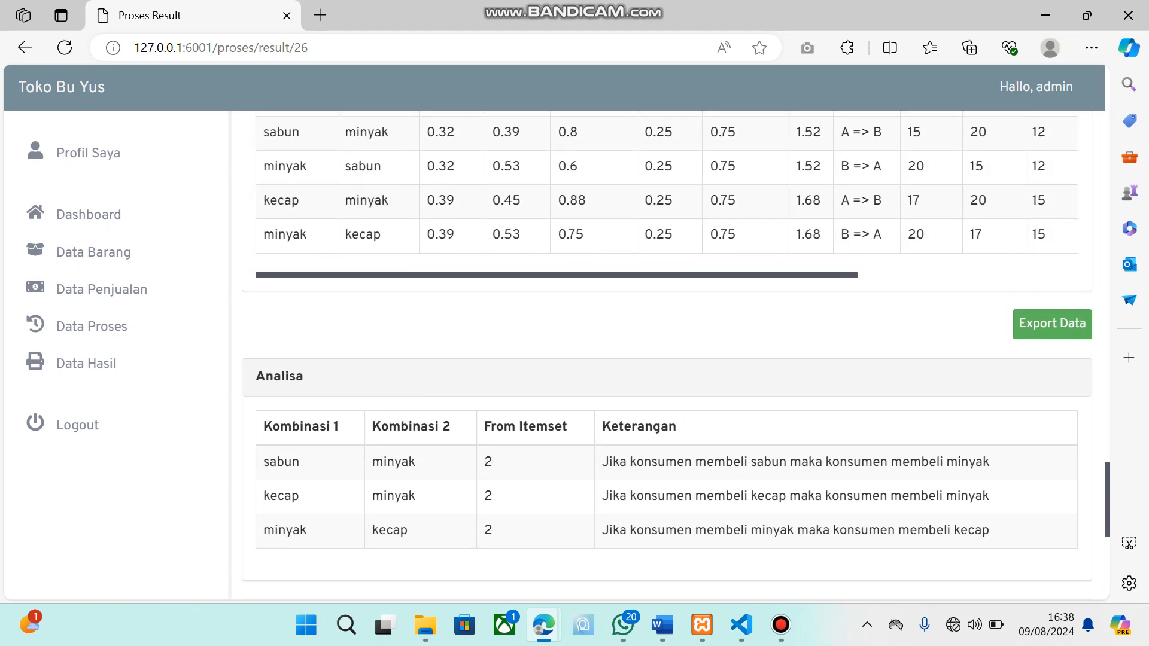
Export the data of this process result and look over the Laporan Data Hasil report in the print preview
scroll(1053, 383, "down", 1)
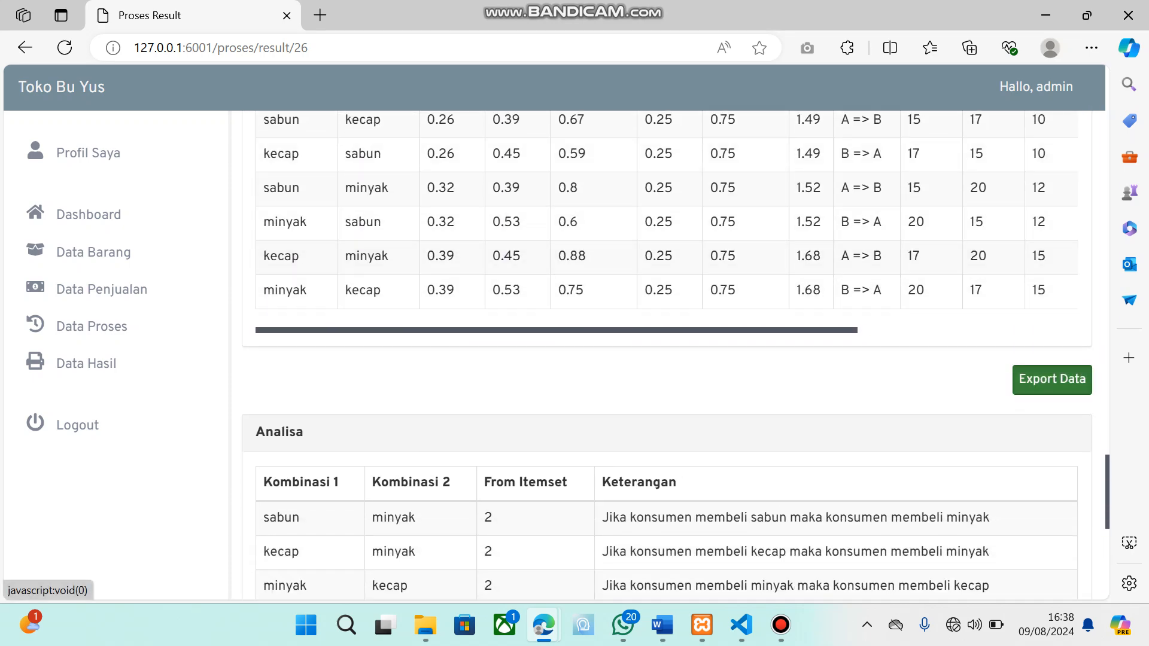
left_click(1052, 378)
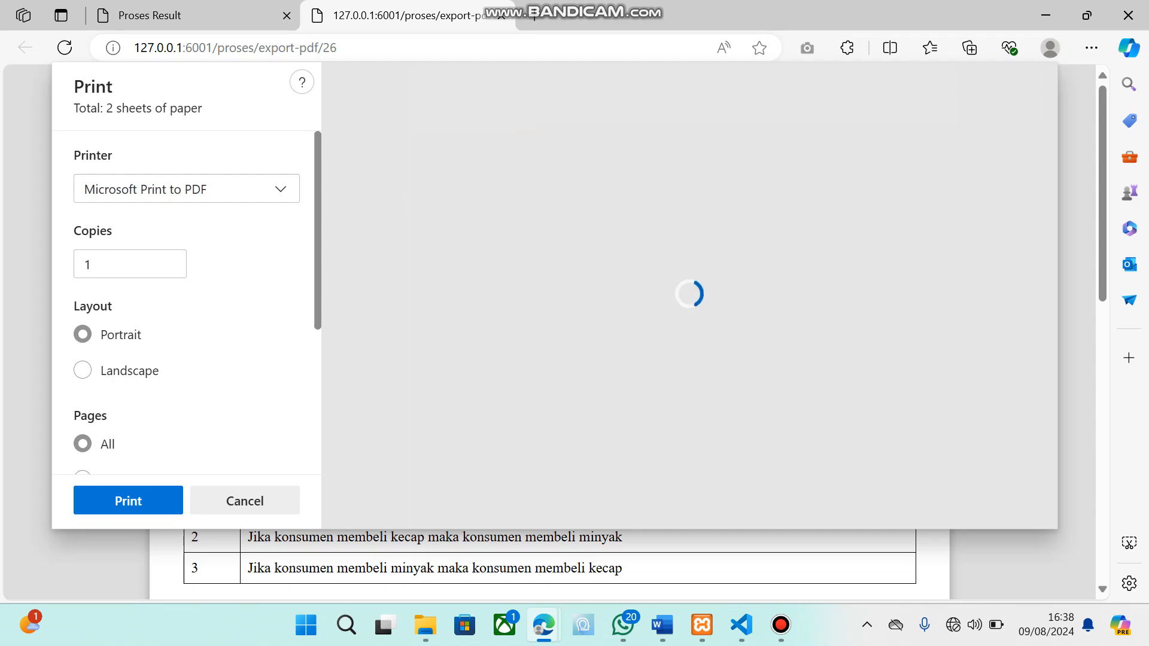
scroll(682, 296, "down", 2)
scroll(682, 295, "up", 1)
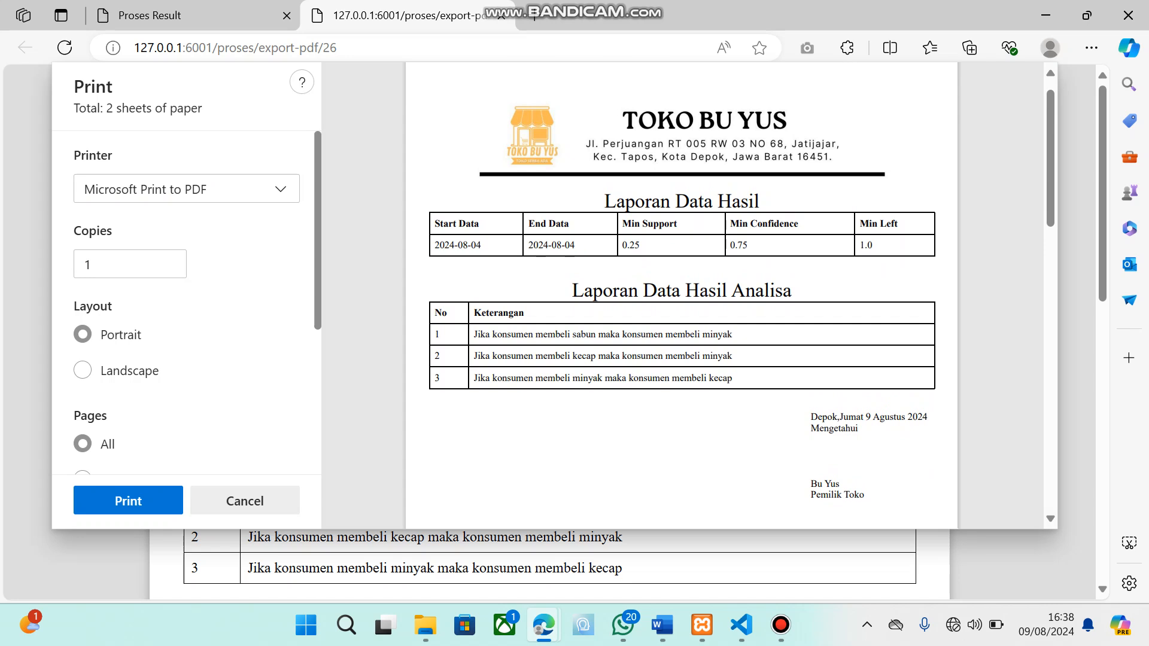
scroll(681, 296, "down", 1)
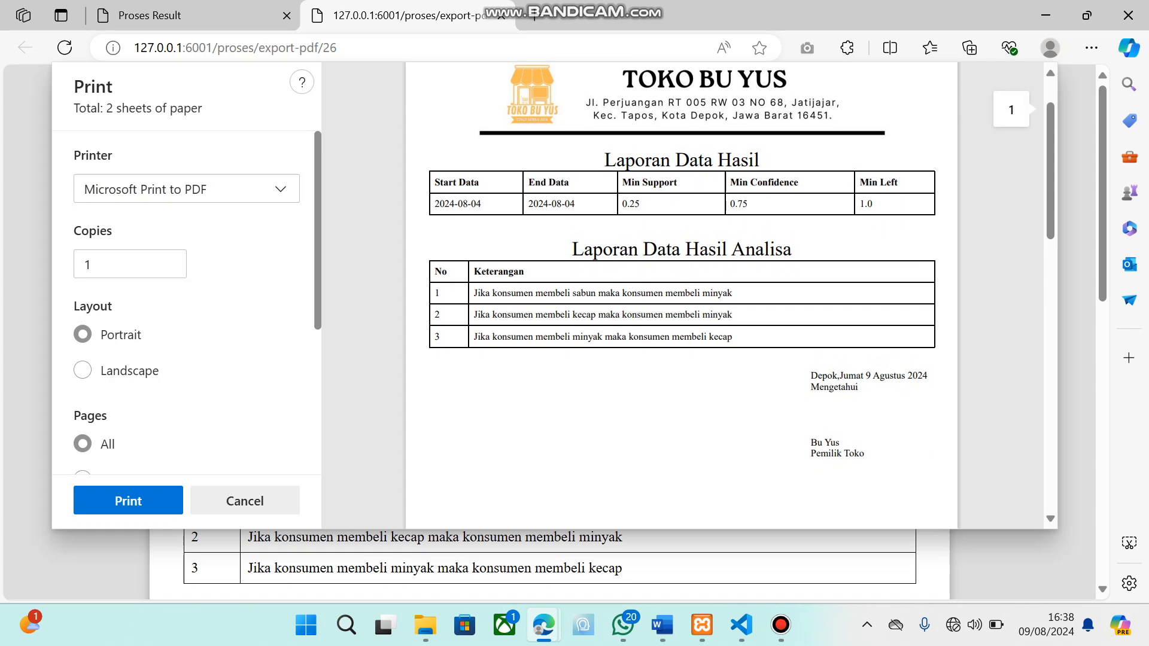
scroll(682, 296, "up", 1)
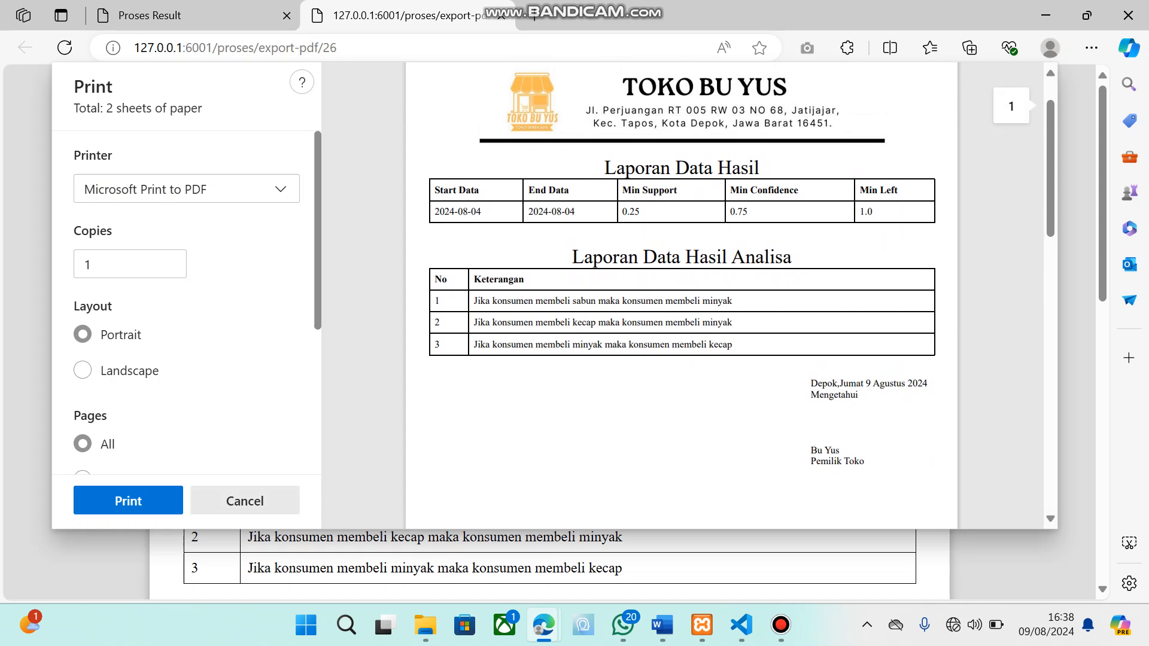
Cancel printing, look over the exported report page with its Laporan Data Hasil Analisa table, and close it
key("Escape")
scroll(549, 324, "down", 3)
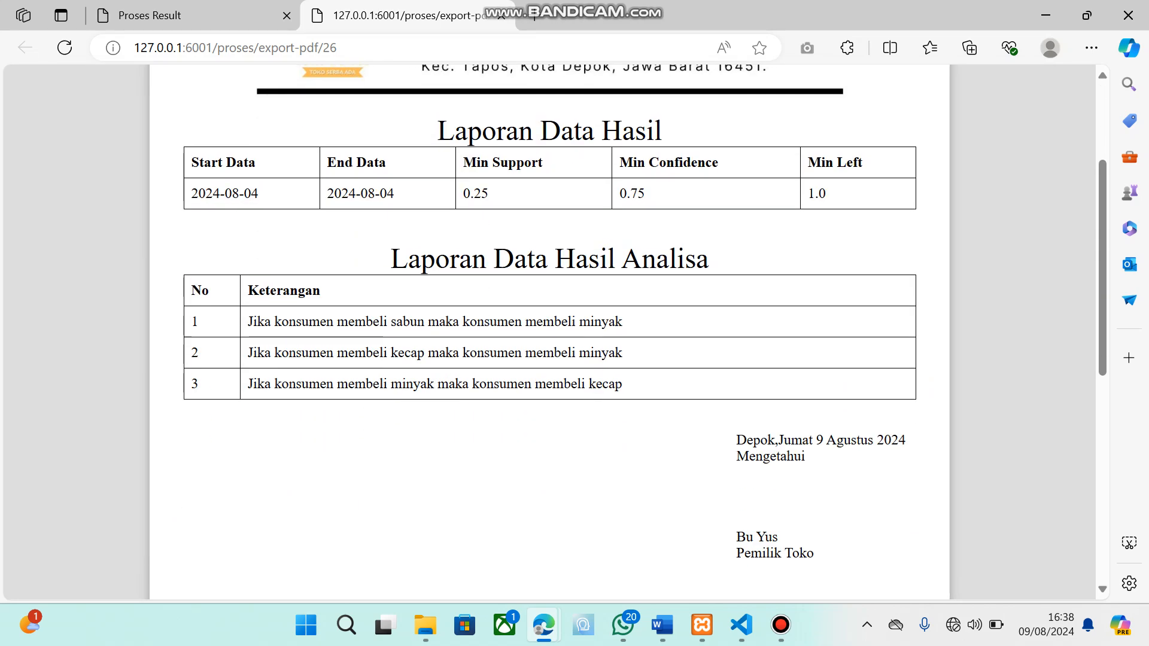
scroll(549, 323, "up", 3)
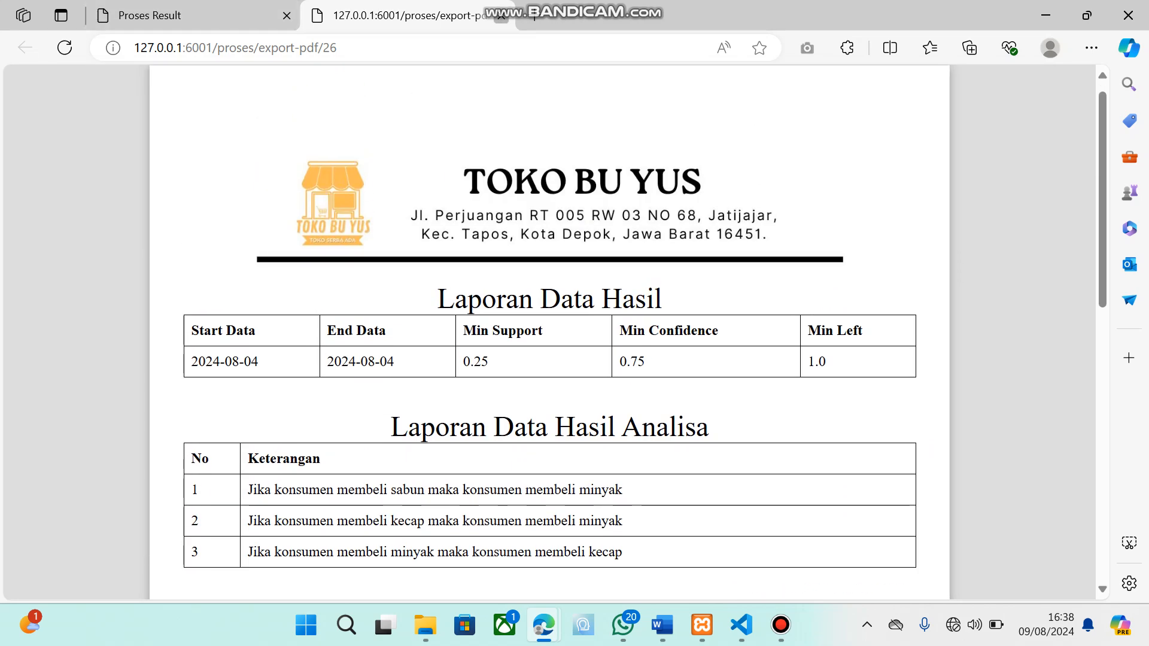
key("ctrl+w")
Return to Data Hasil and export the full list of stored process results
left_click(86, 363)
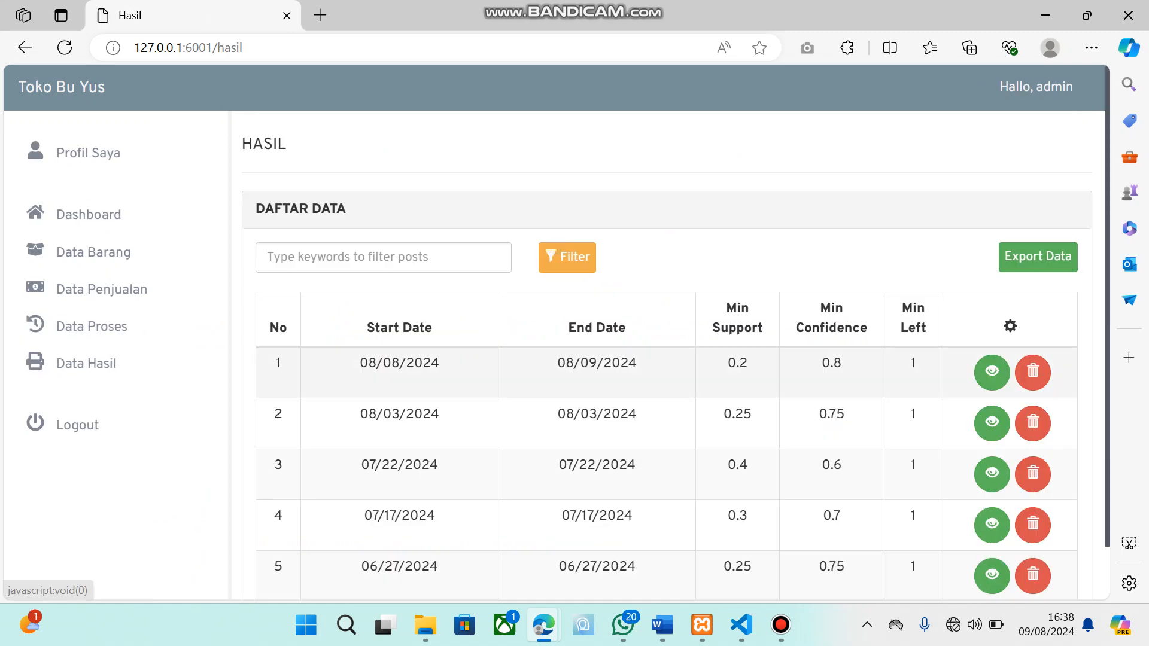
scroll(659, 359, "down", 1)
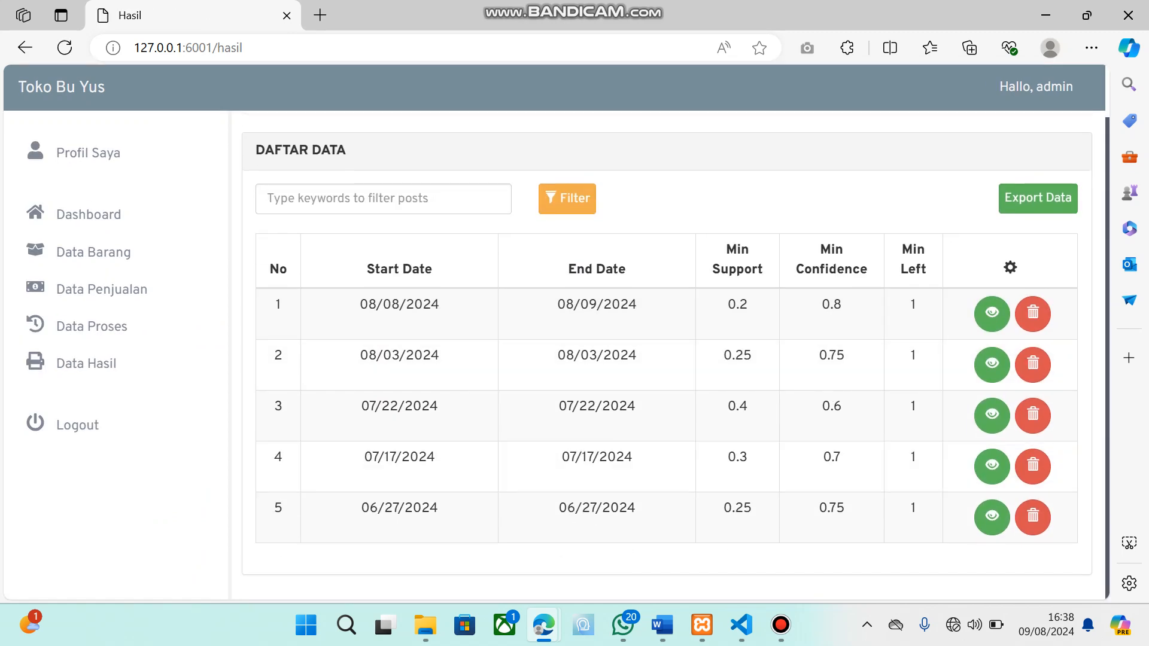
left_click(1038, 199)
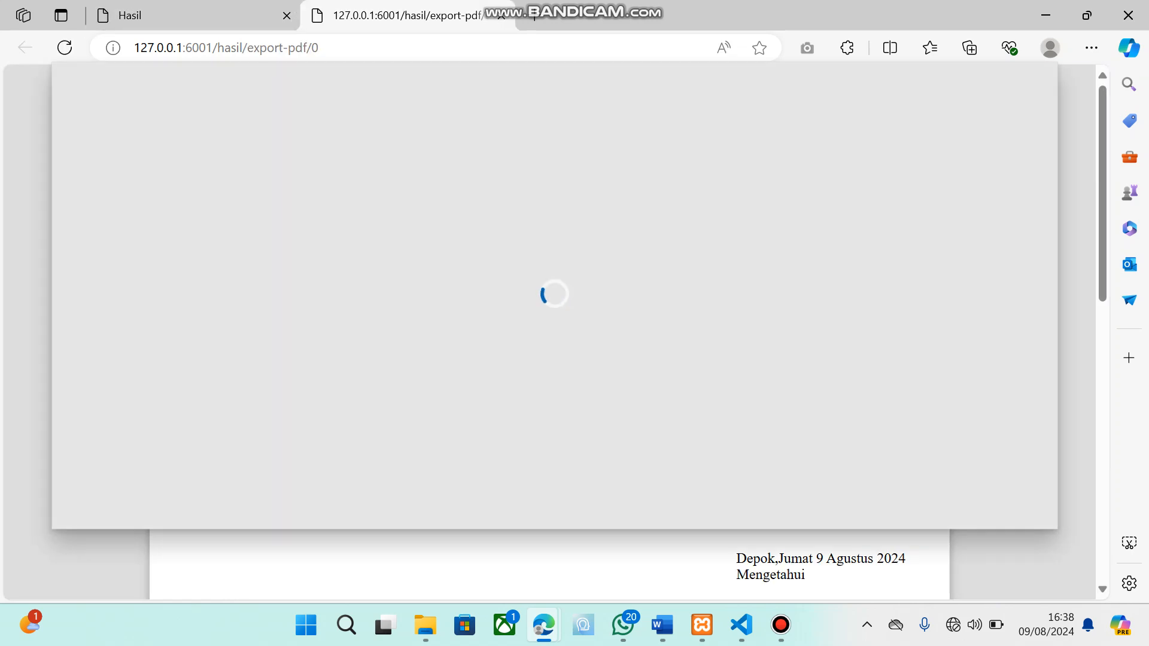